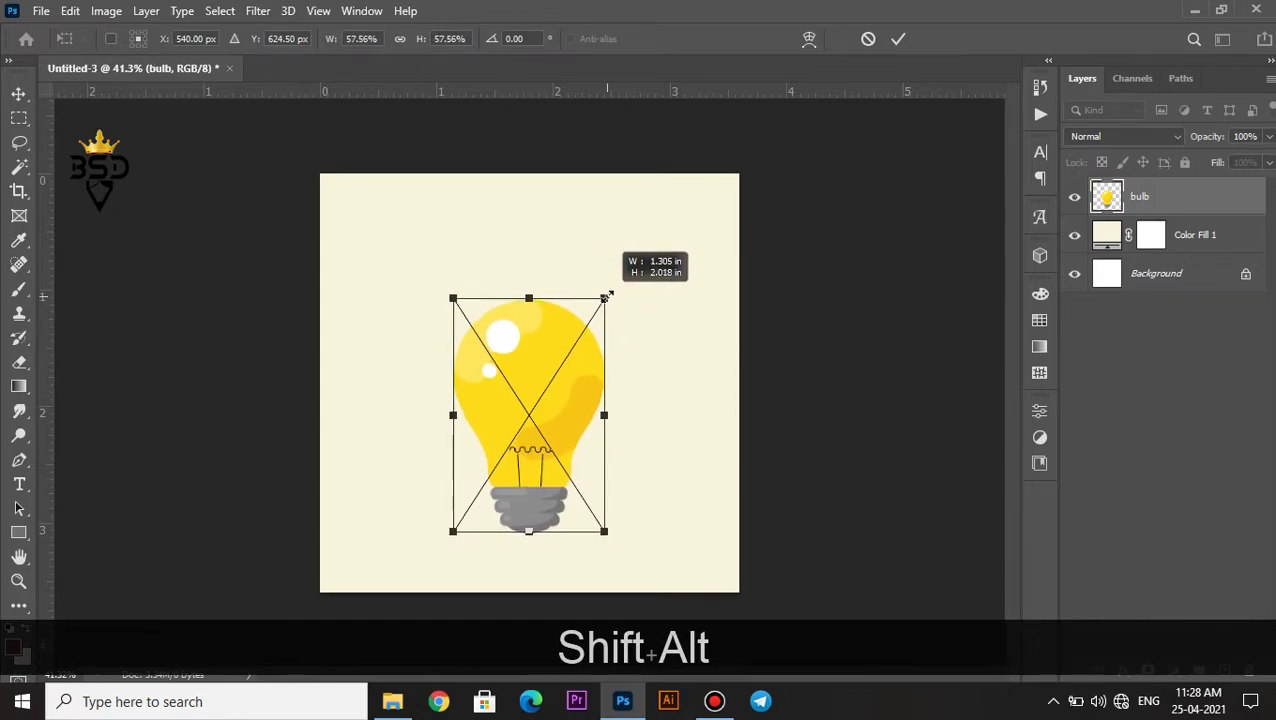
Scale the bulb to about 54.85%, centre it in the lower part of the canvas and nudge it slightly up.
drag(571, 387, 569, 402)
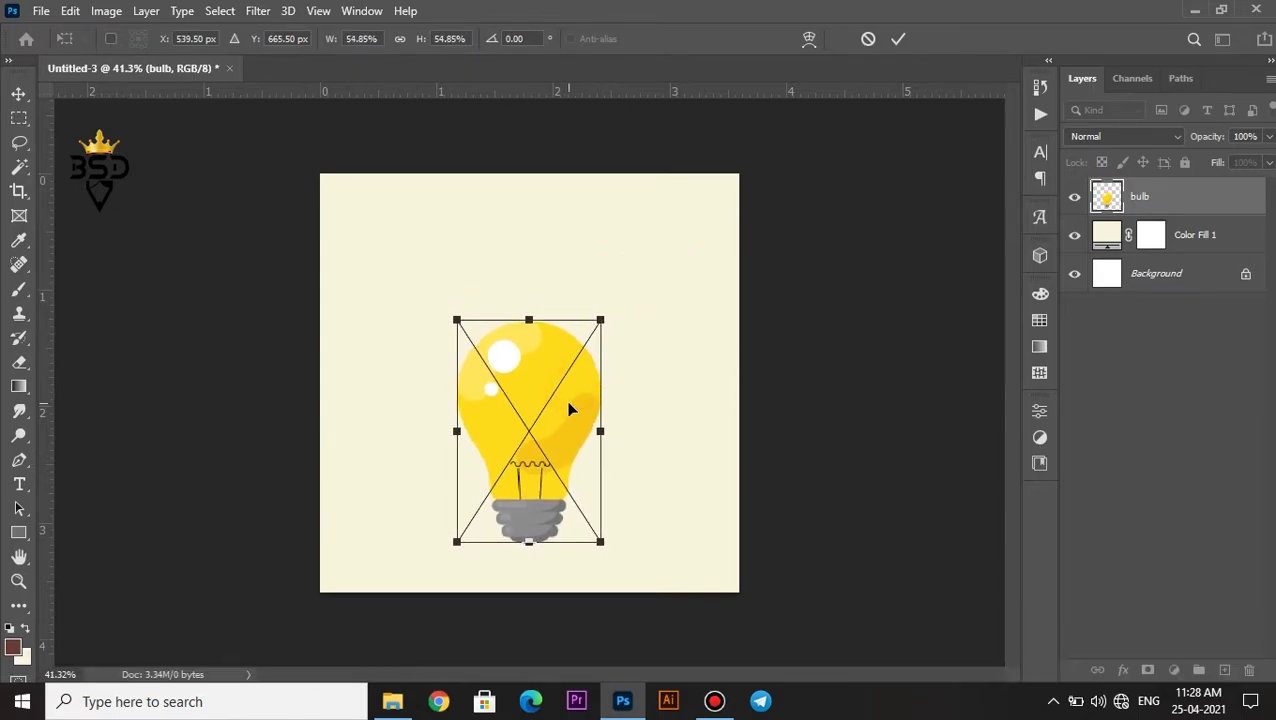
key(Return)
key(Up)
key(Up)
key(Up)
key(Up)
key(Up)
key(Up)
key(Up)
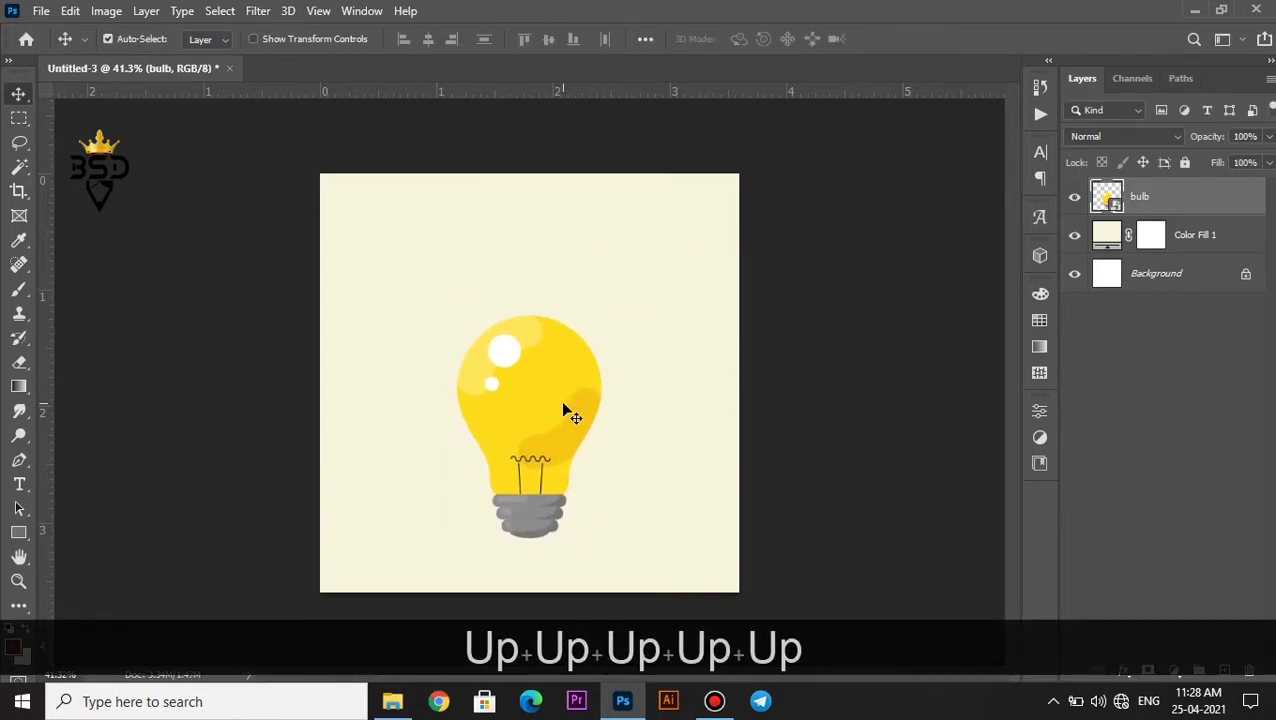
Place the blue pencil and pink pencil images from the Workers day 21 folder into the document.
click(392, 701)
click(200, 160)
ctrl+click(605, 165)
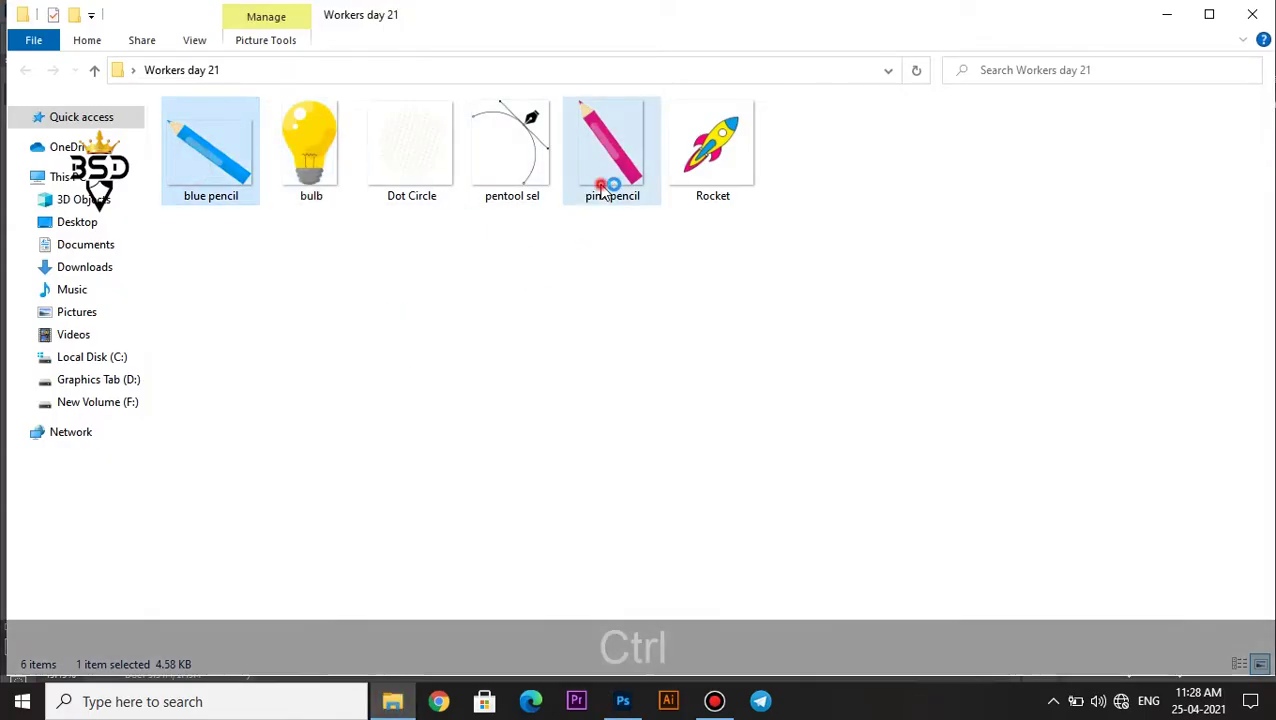
mouse_move(225, 168)
mouse_down()
mouse_move(665, 690)
mouse_move(622, 700)
mouse_move(541, 427)
mouse_up()
key(Return)
key(Return)
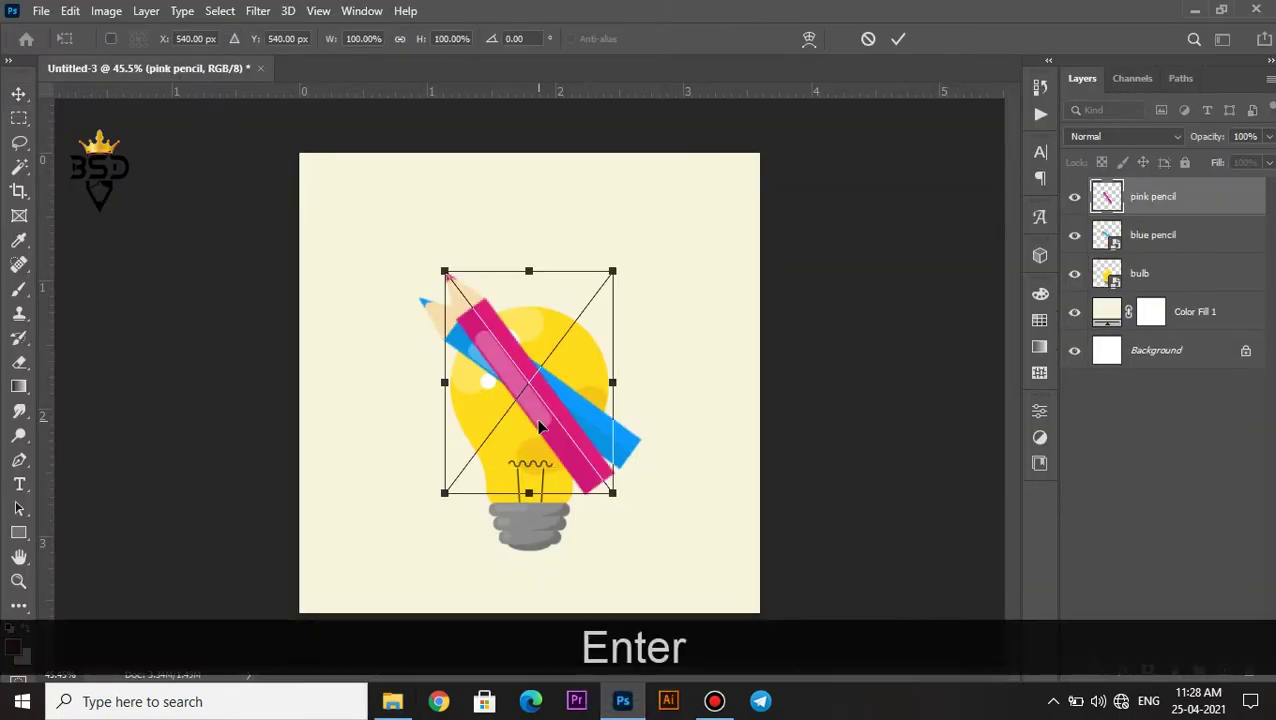
Scale both pencils together to about 49% and position them over the bulb's upper-left edge.
ctrl+click(1179, 236)
key(ctrl+t)
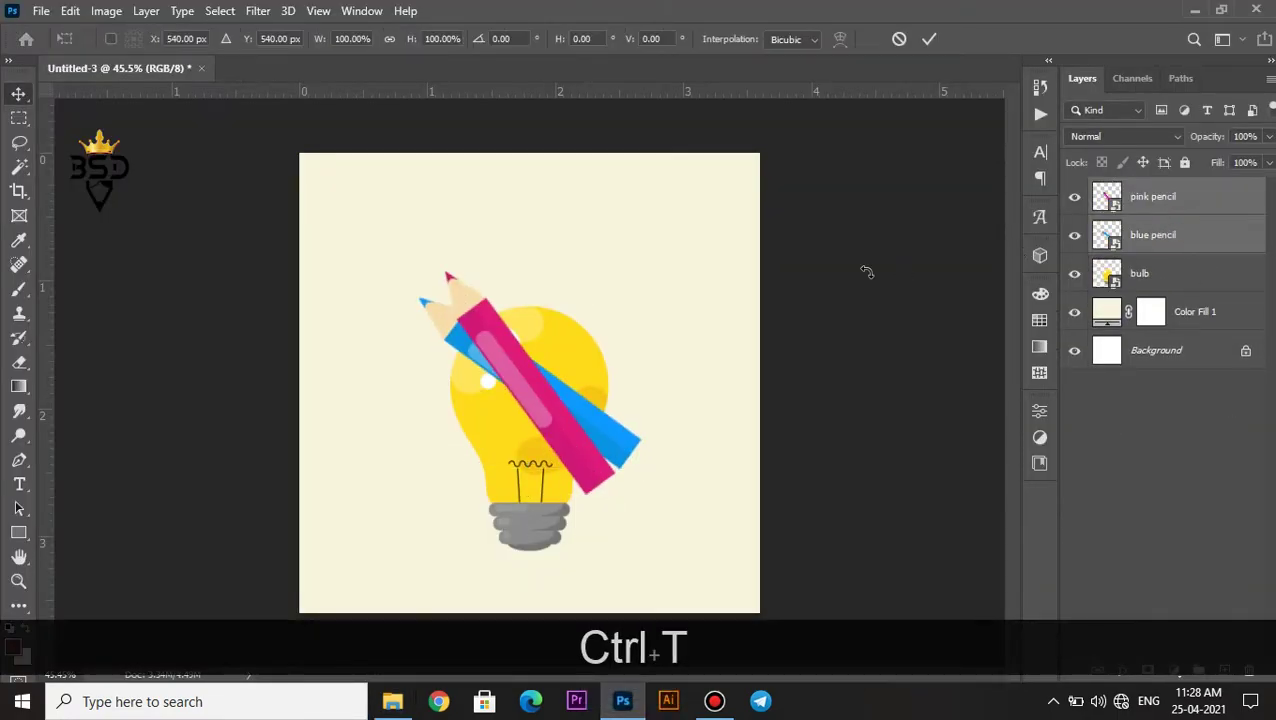
drag(644, 268, 570, 341)
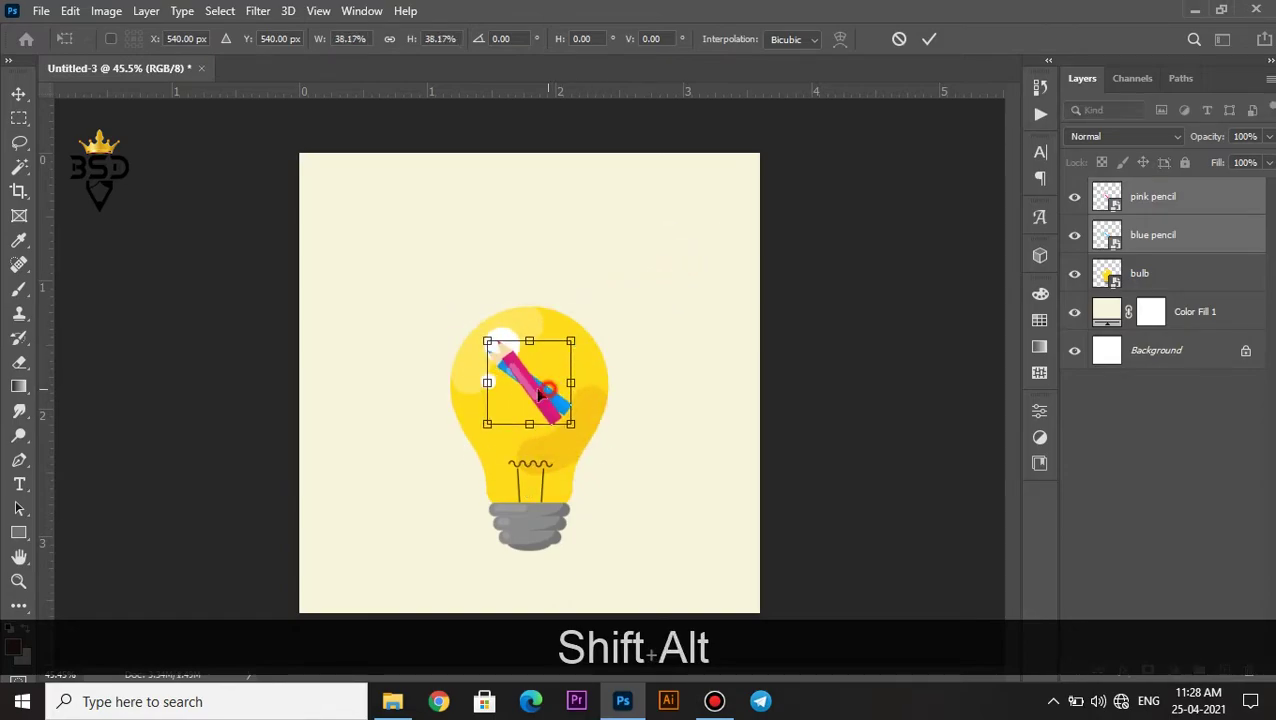
drag(547, 393, 504, 359)
drag(530, 302, 559, 300)
key(Left)
key(Left)
key(Left)
key(Left)
key(Left)
key(Left)
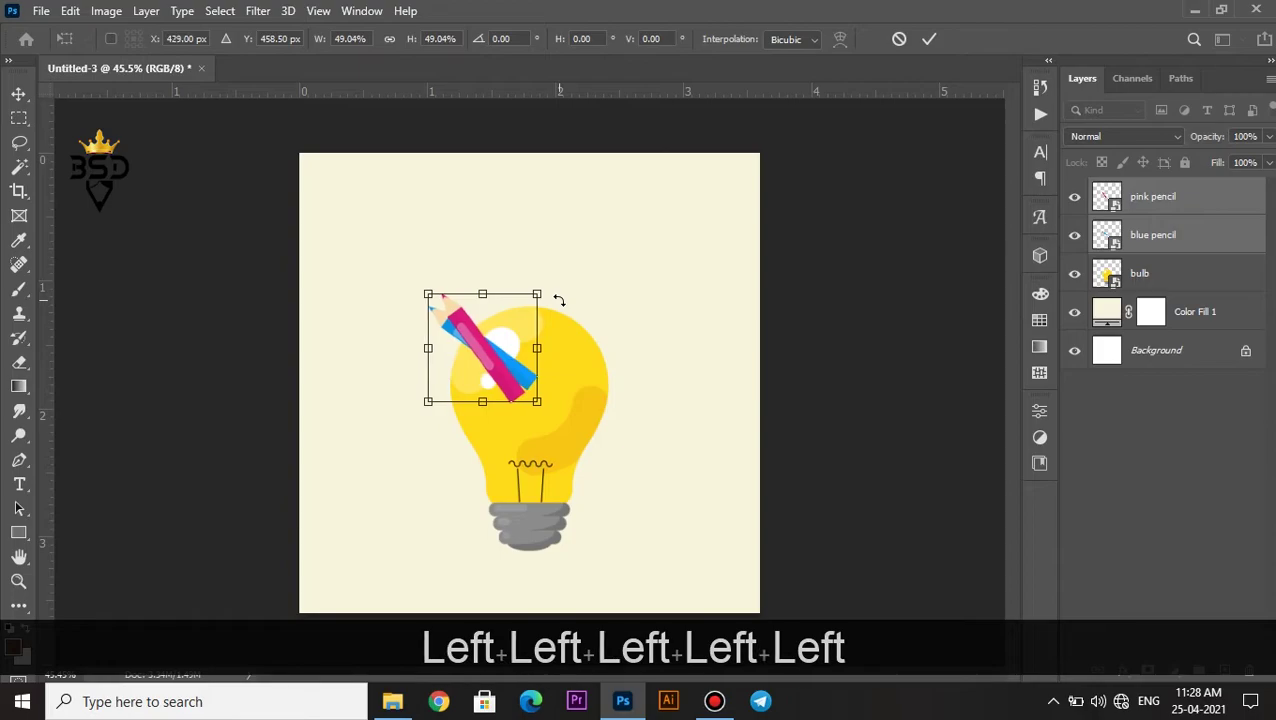
key(Return)
Stack both pencil layers beneath the bulb layer and spread the pencils apart at its upper-left edge.
drag(1140, 234, 1157, 285)
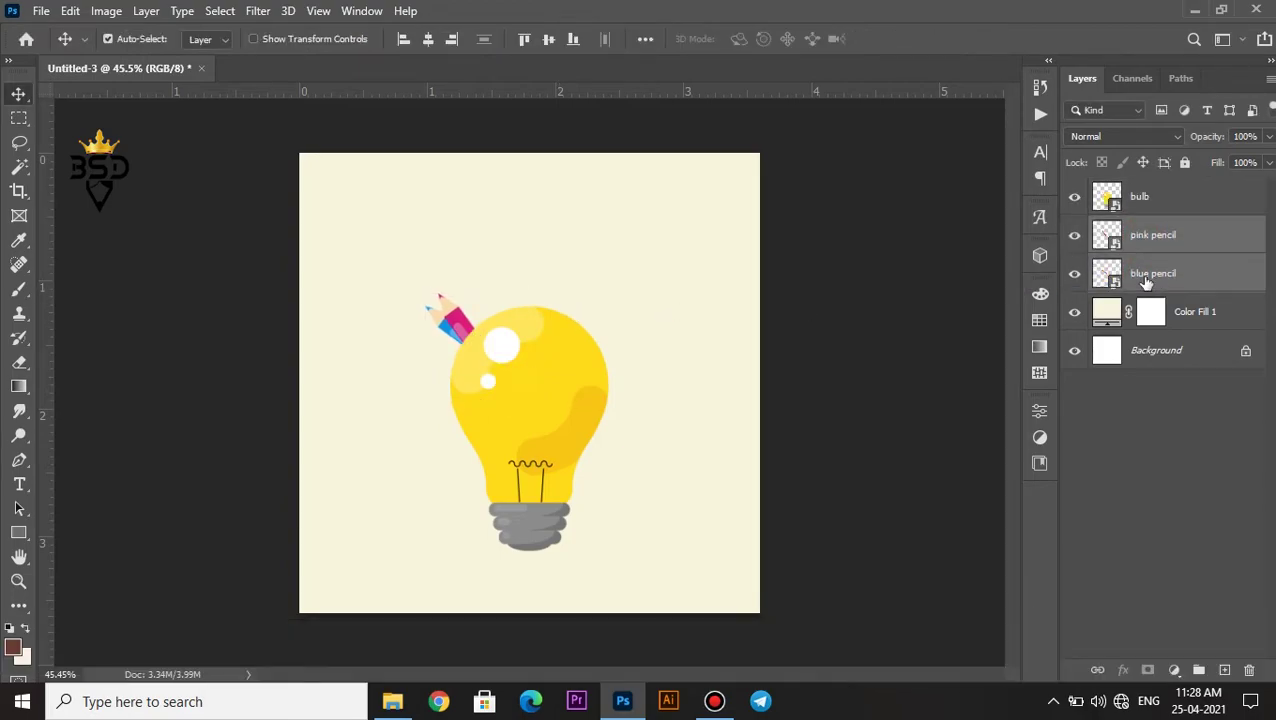
scroll(498, 327, up, 3)
key(space)
mouse_move(490, 327)
mouse_down()
mouse_move(521, 447)
mouse_move(482, 437)
mouse_move(481, 399)
mouse_up()
right_click(483, 432)
click(486, 433)
scroll(483, 451, down, 4)
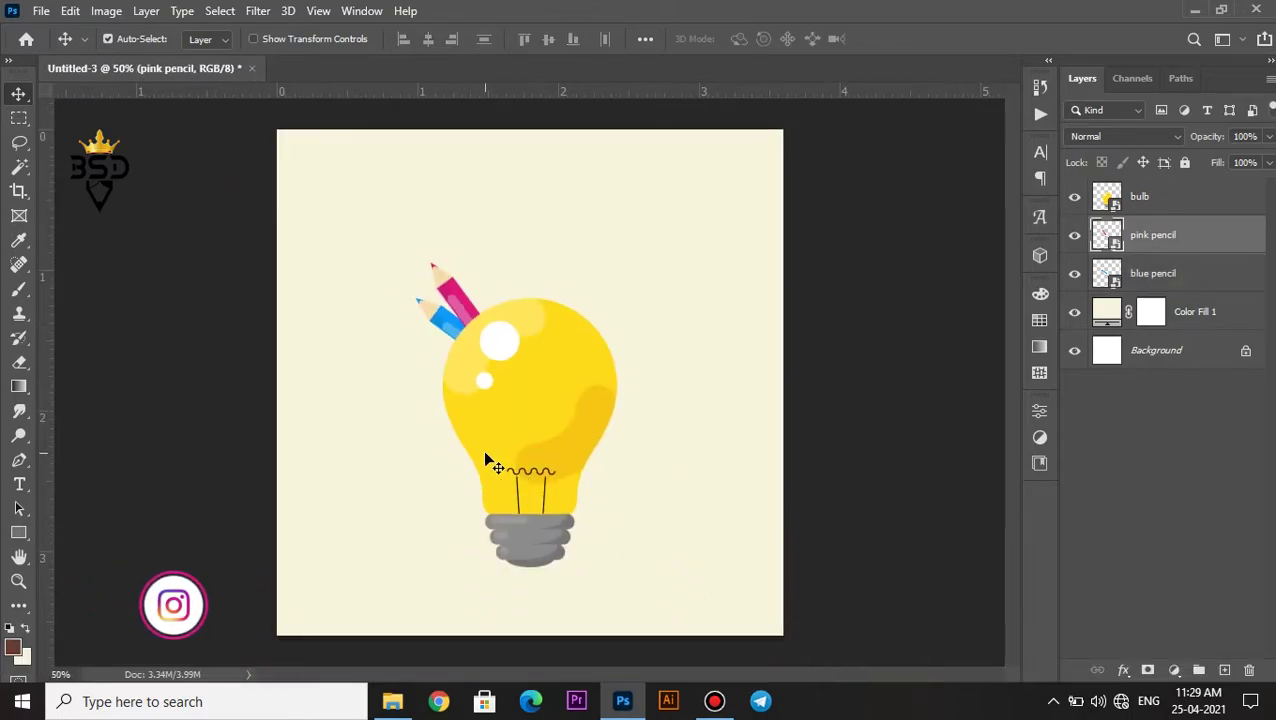
ctrl+click(1180, 278)
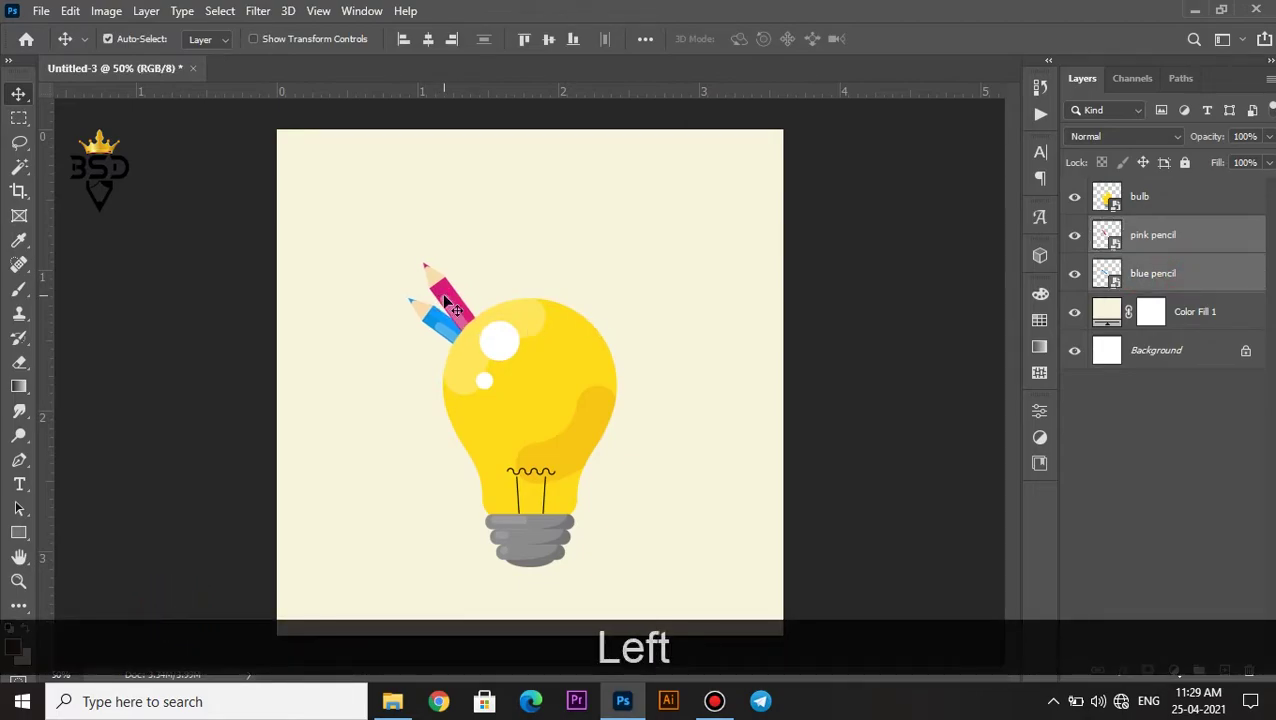
key(Down)
Place the pentool sel image beneath the bulb layer and roughly fit its curve around the bulb's upper-right side.
click(392, 701)
drag(514, 172, 634, 378)
drag(703, 193, 600, 307)
drag(558, 373, 609, 340)
scroll(593, 334, up, 4)
drag(703, 216, 780, 188)
drag(671, 269, 661, 283)
drag(742, 178, 723, 199)
drag(688, 298, 681, 286)
Nudge the pen-tool curve down and to the right to follow the bulb's outline.
key(Down)
key(Down)
key(Down)
key(Down)
key(Down)
key(Down)
key(Down)
key(Down)
key(Down)
key(Right)
key(Right)
key(Right)
key(Right)
key(Right)
Fine-tune the pen-tool curve to about 53.44% scale with an even gap around the bulb, and commit the transform.
drag(660, 294, 656, 305)
drag(715, 197, 730, 206)
drag(692, 297, 690, 279)
drag(713, 184, 736, 170)
drag(656, 291, 650, 303)
key(Left)
key(Left)
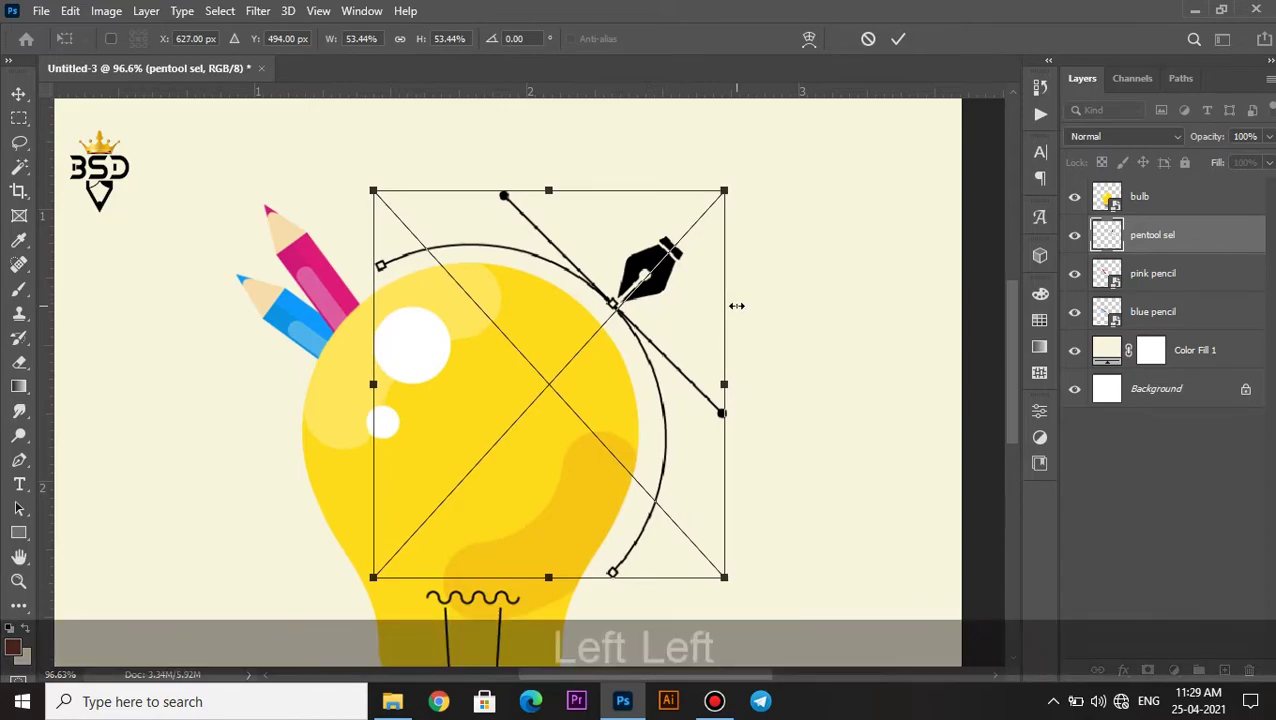
key(Up)
key(Up)
key(Return)
key(Right)
scroll(730, 323, down, 5)
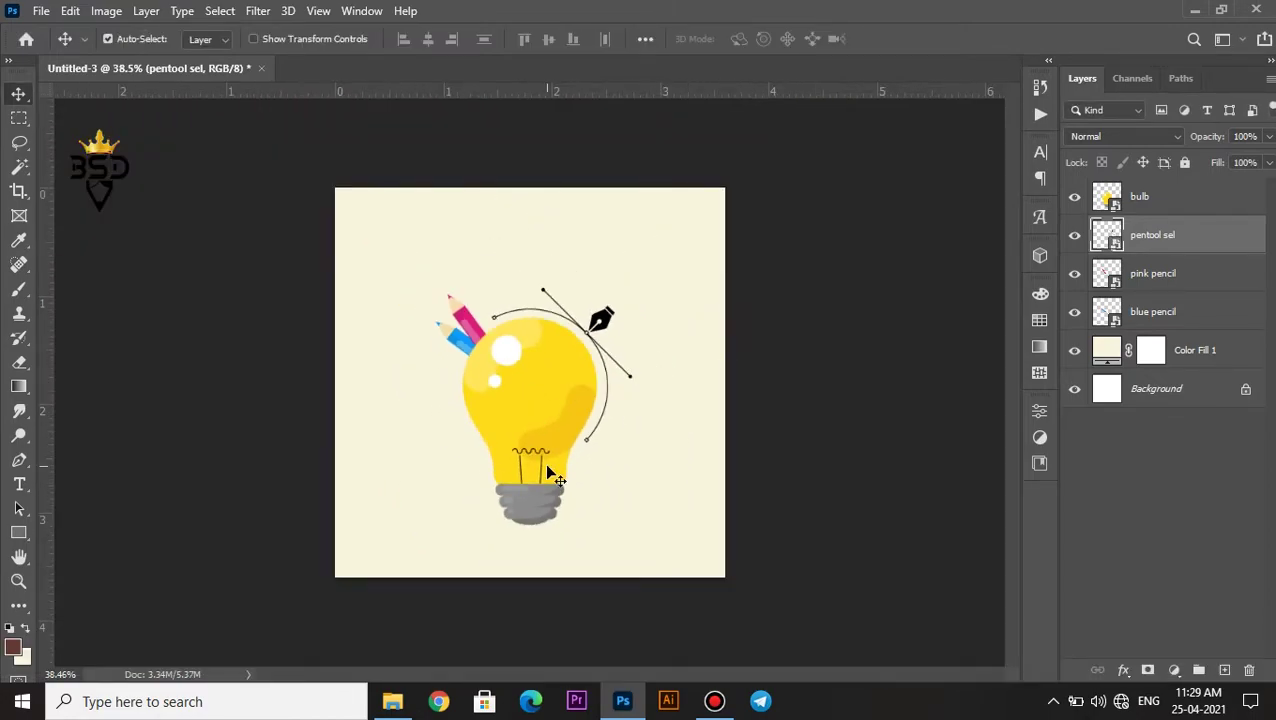
Place the Rocket image at about 12.61% scale, rotated about -75.87°, beside the bulb's lower-left side.
scroll(561, 447, up, 3)
key(space)
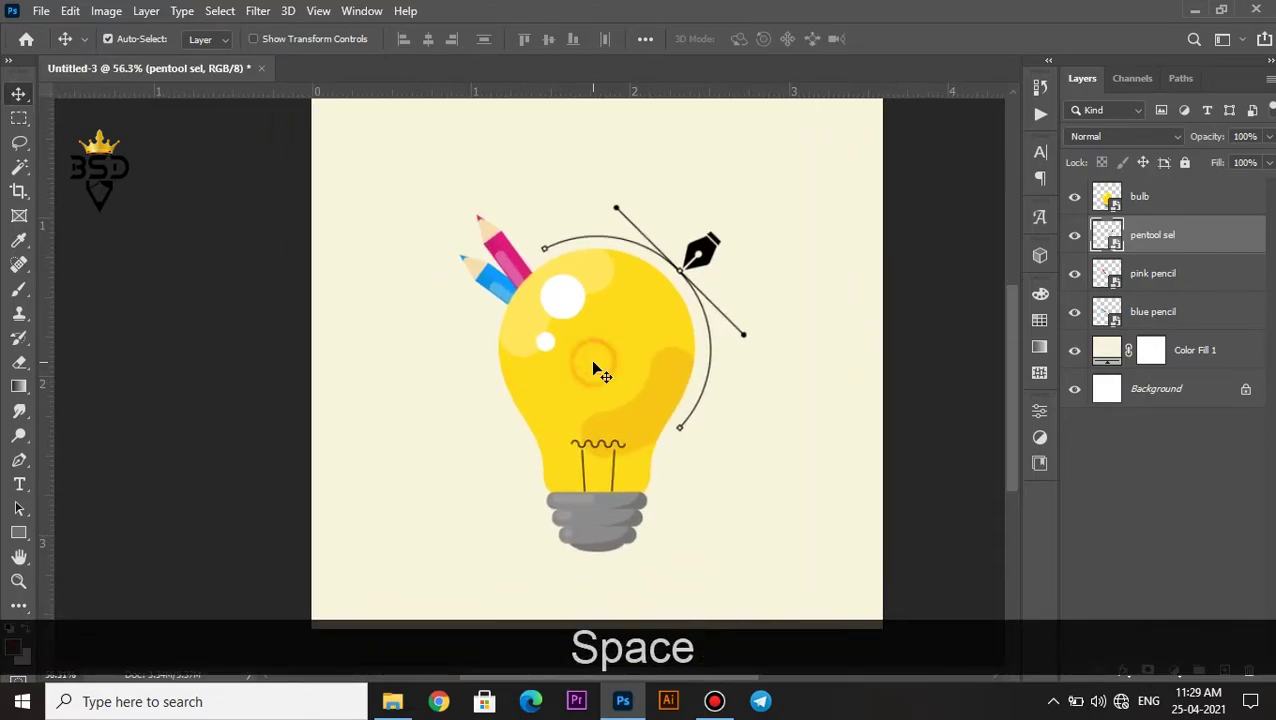
click(392, 701)
drag(712, 150, 503, 431)
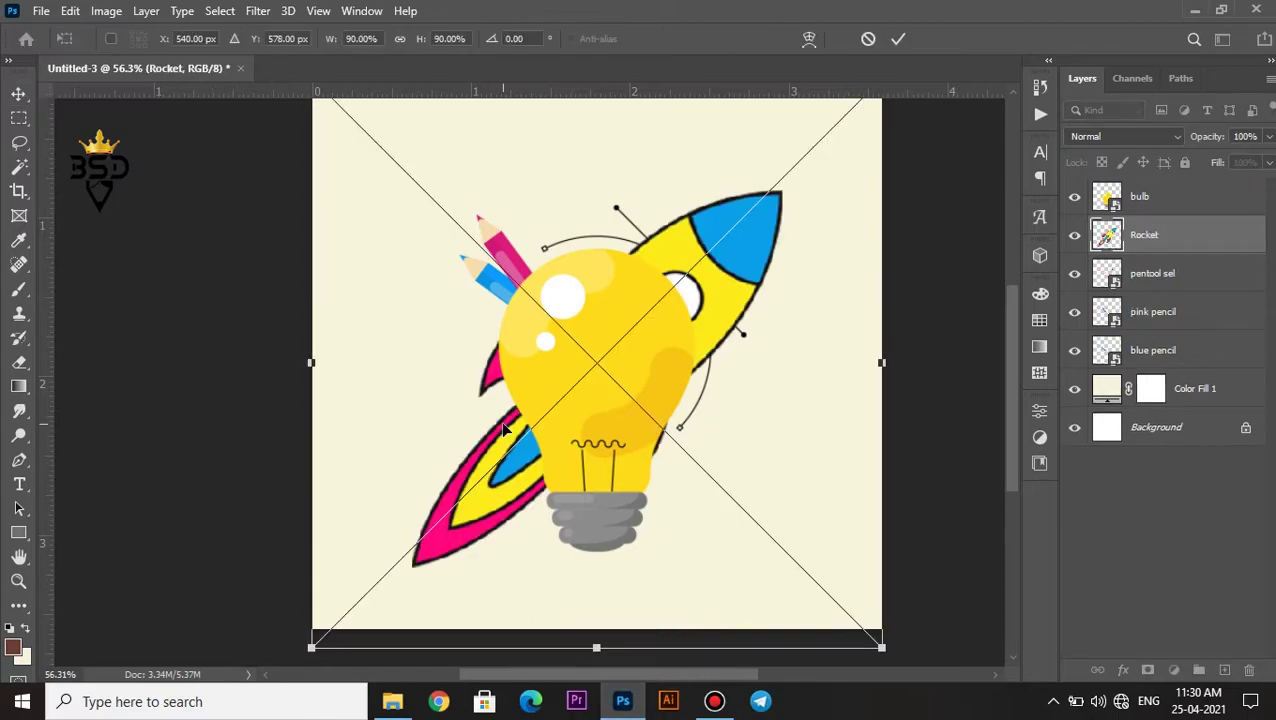
drag(885, 650, 735, 160)
drag(612, 321, 513, 388)
drag(627, 357, 538, 372)
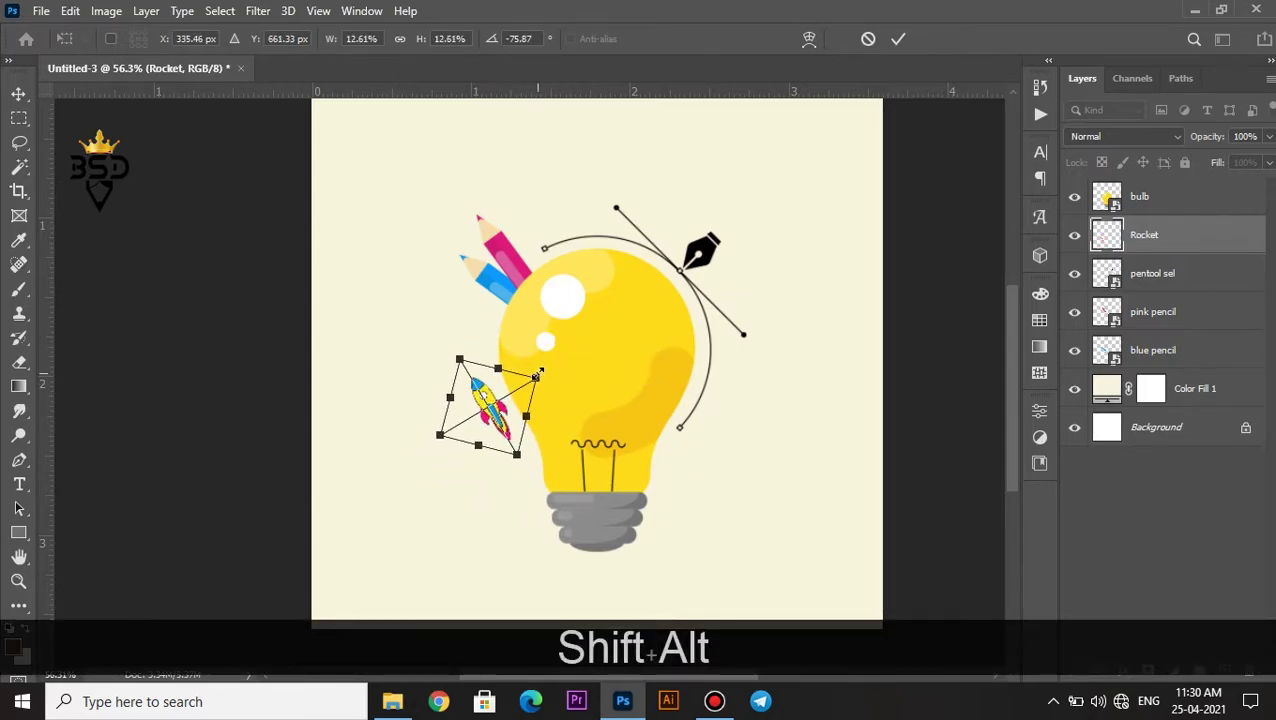
key(Return)
scroll(510, 402, down, 3)
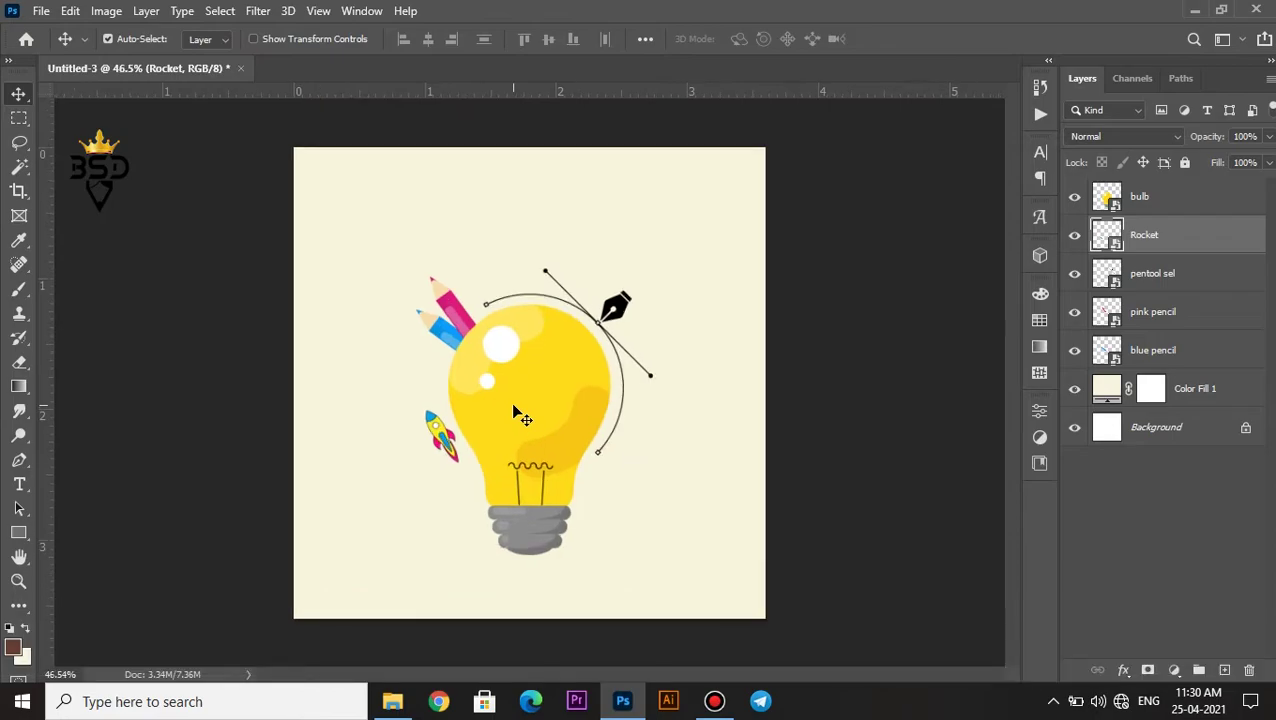
Place the Dot Circle image at full size and move its layer directly above Color Fill 1.
scroll(502, 407, up, 2)
key(space)
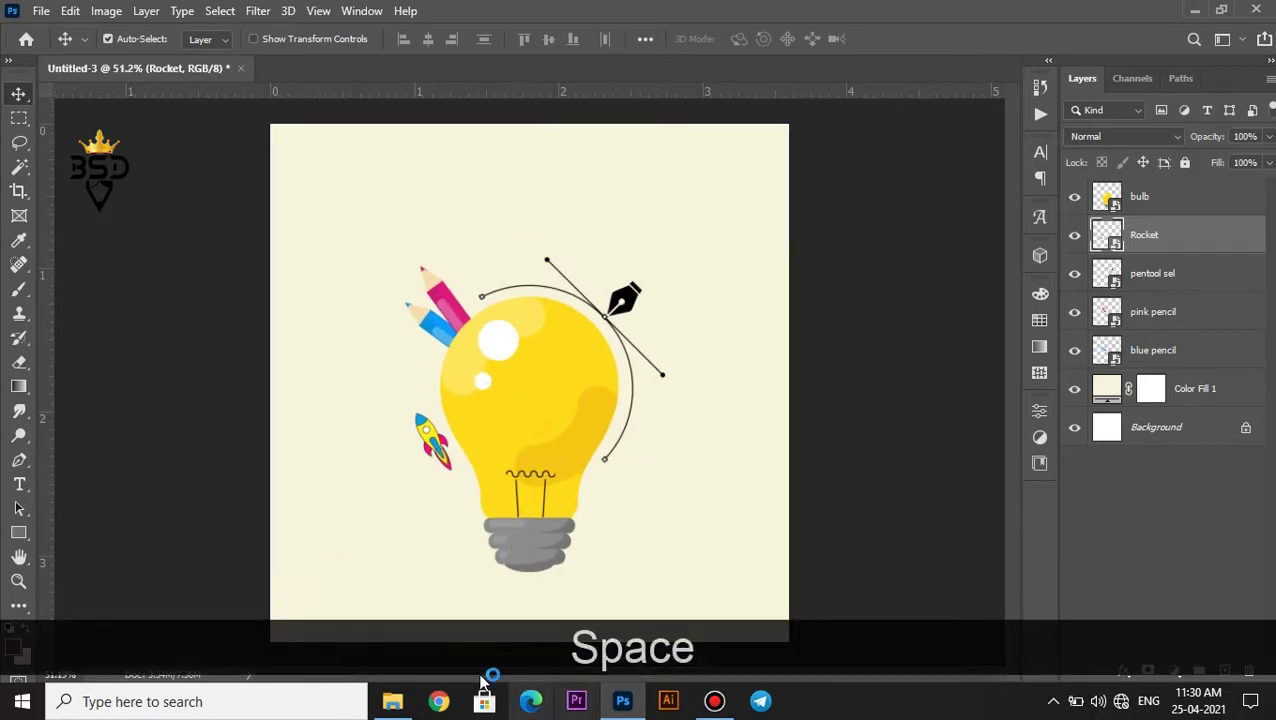
click(392, 701)
click(411, 150)
drag(404, 229, 566, 491)
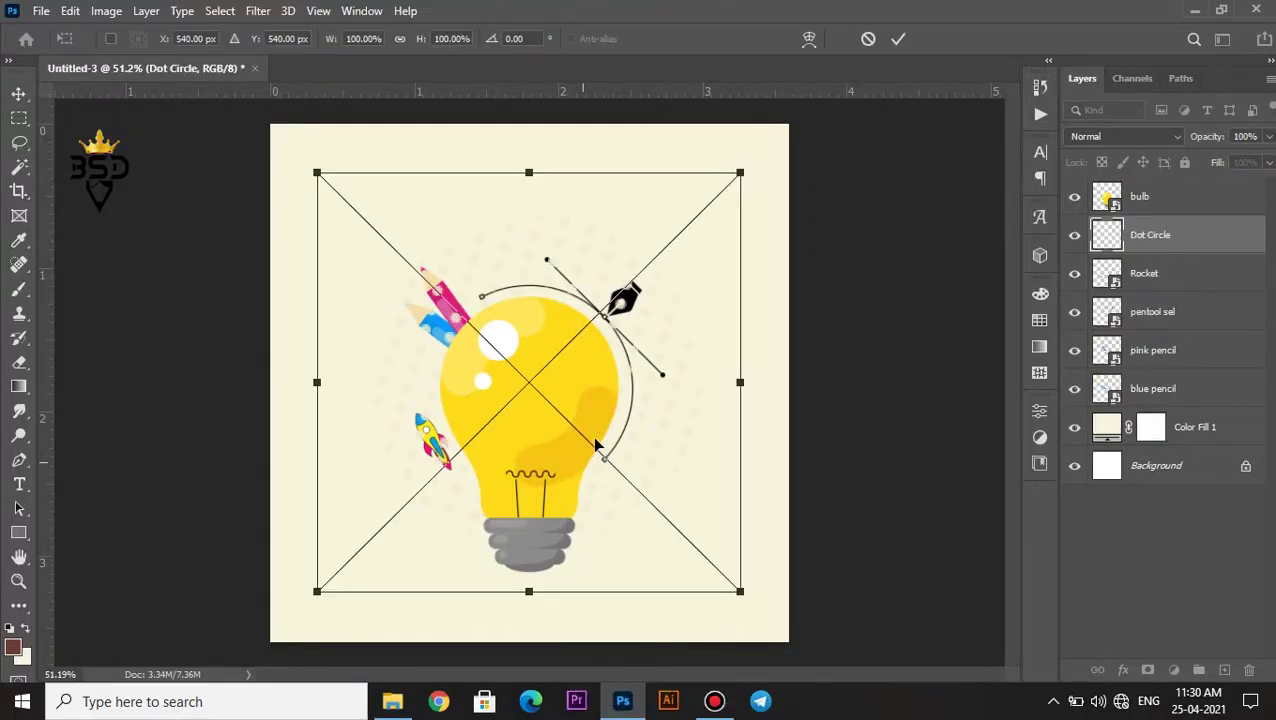
key(Return)
mouse_move(1159, 250)
mouse_down()
mouse_move(1153, 379)
mouse_move(1113, 398)
mouse_up()
Apply a Color Overlay in beige eddab2 to the Dot Circle layer.
click(1123, 670)
click(1150, 595)
drag(741, 134, 918, 257)
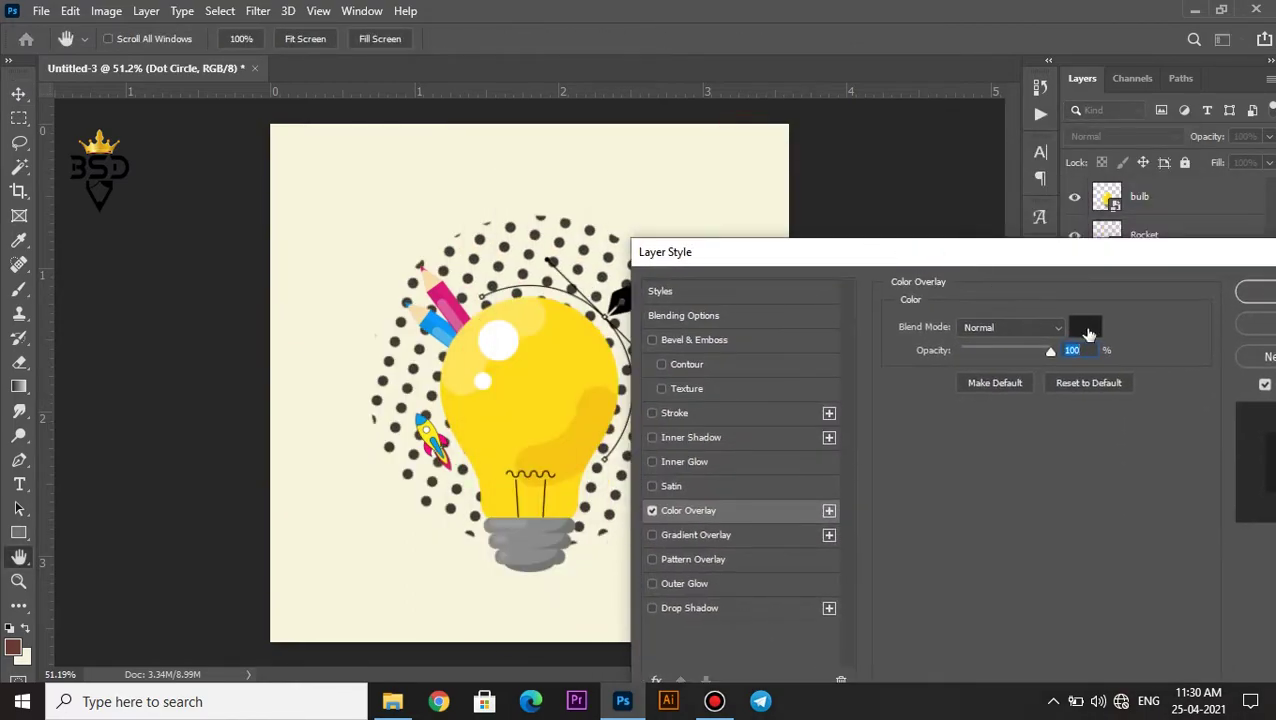
click(1085, 330)
click(368, 215)
click(772, 344)
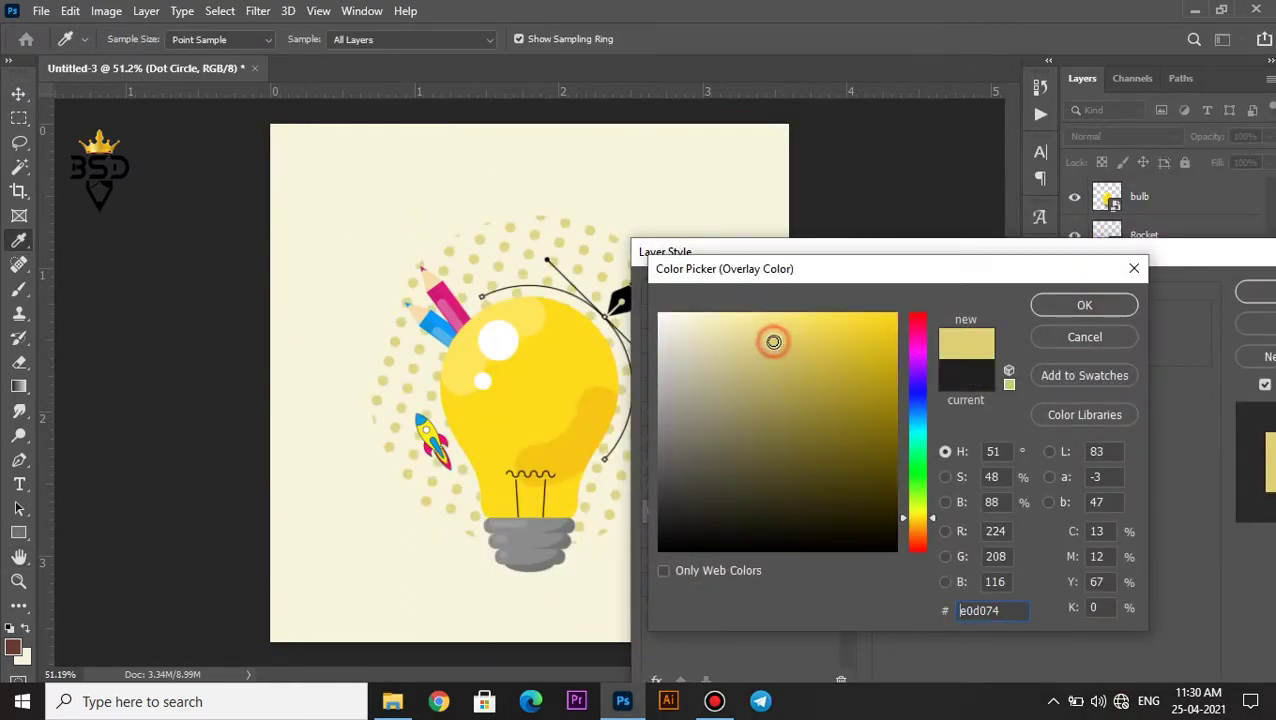
click(922, 535)
drag(800, 350, 742, 320)
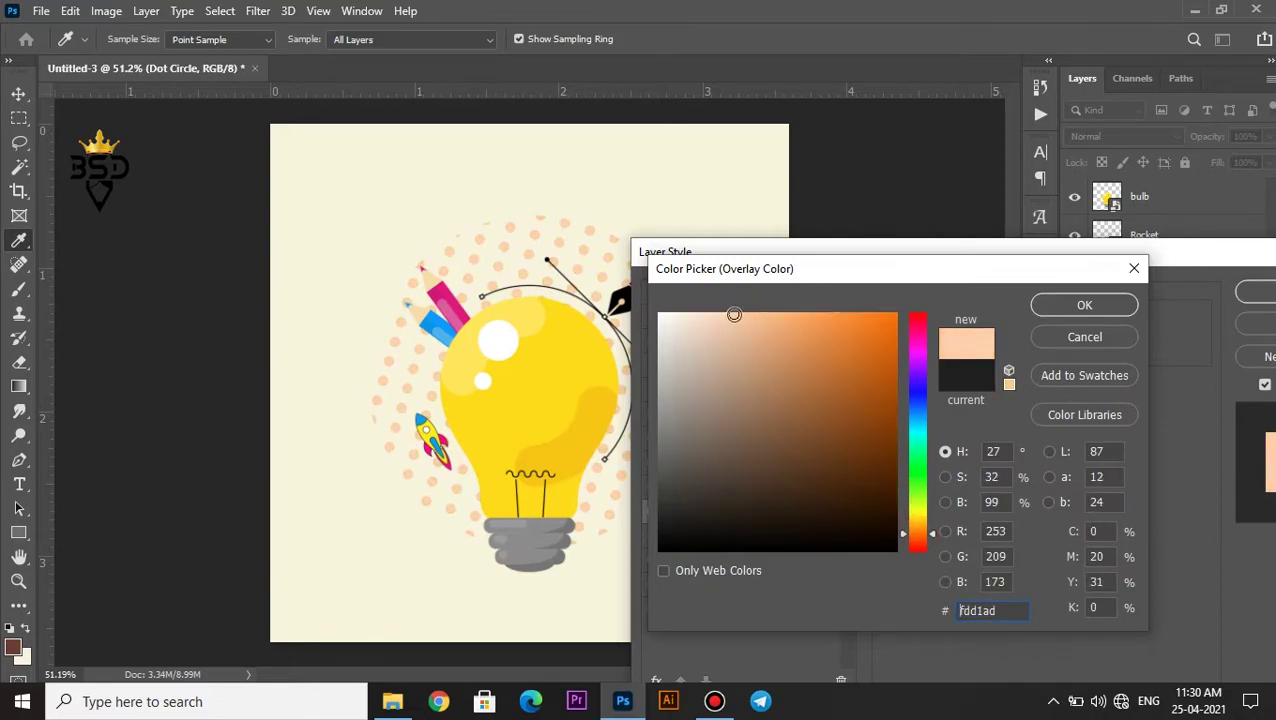
drag(929, 531, 929, 524)
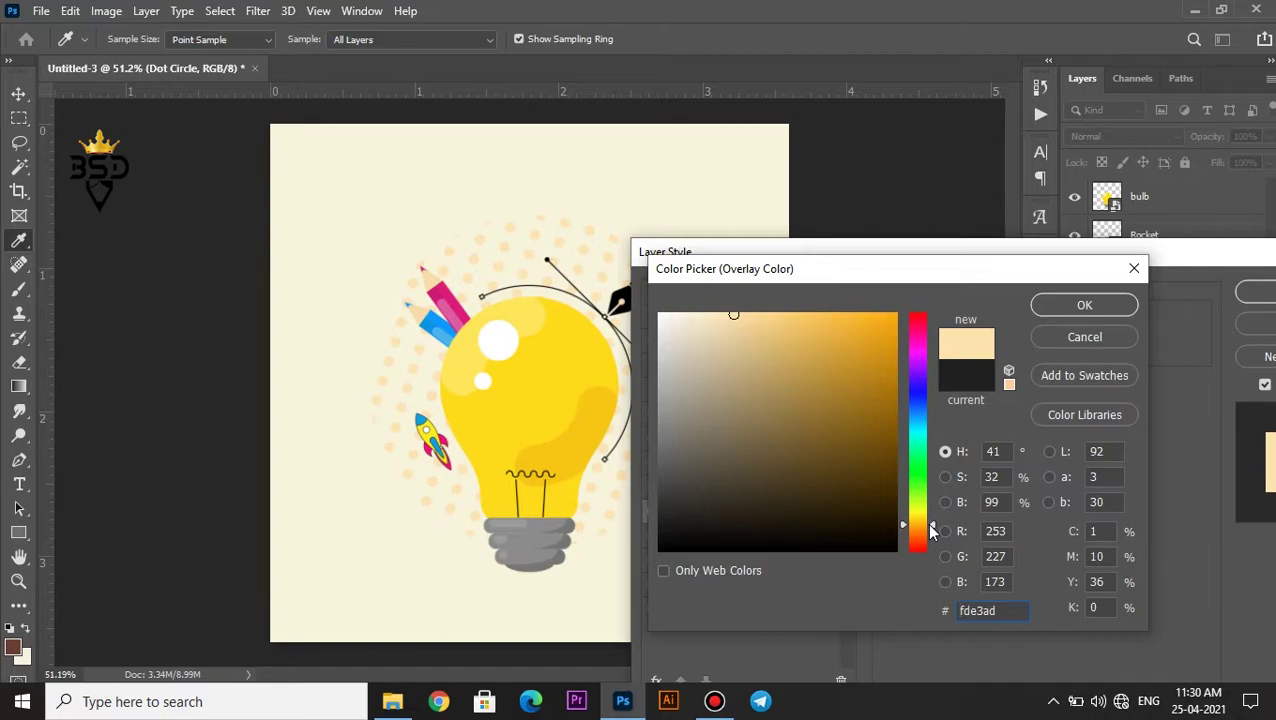
click(717, 330)
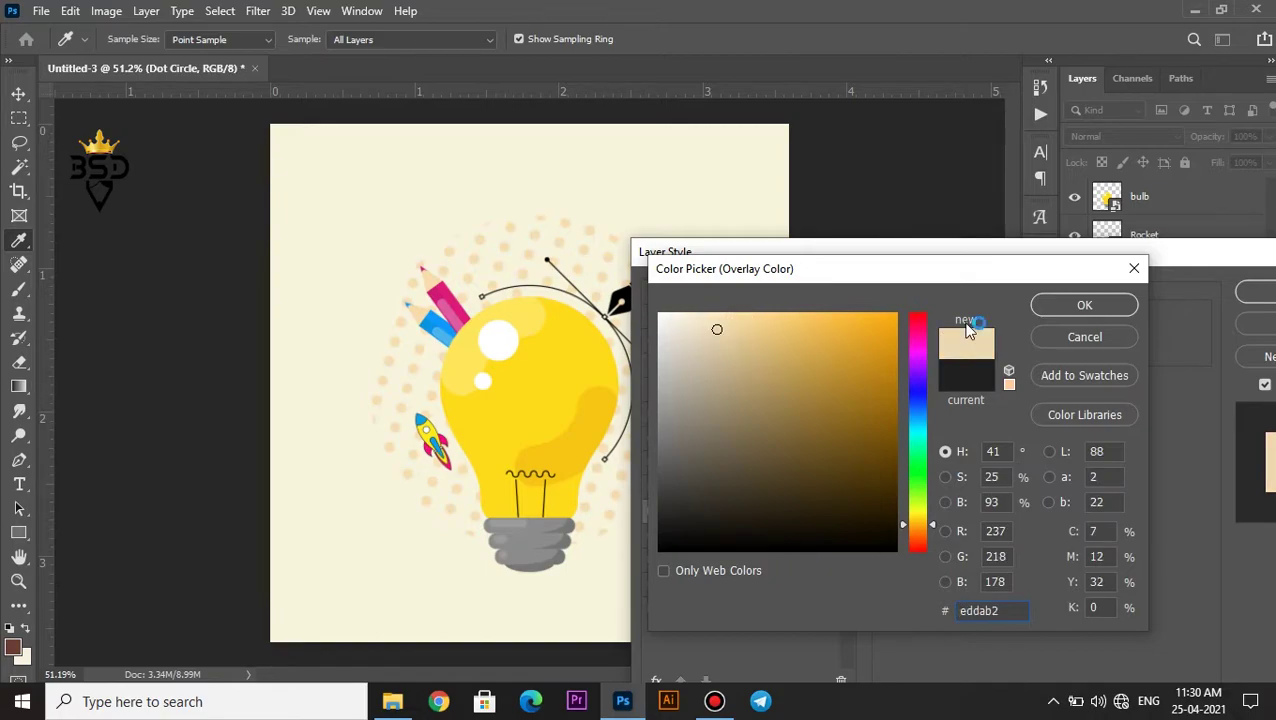
click(1041, 306)
click(1245, 291)
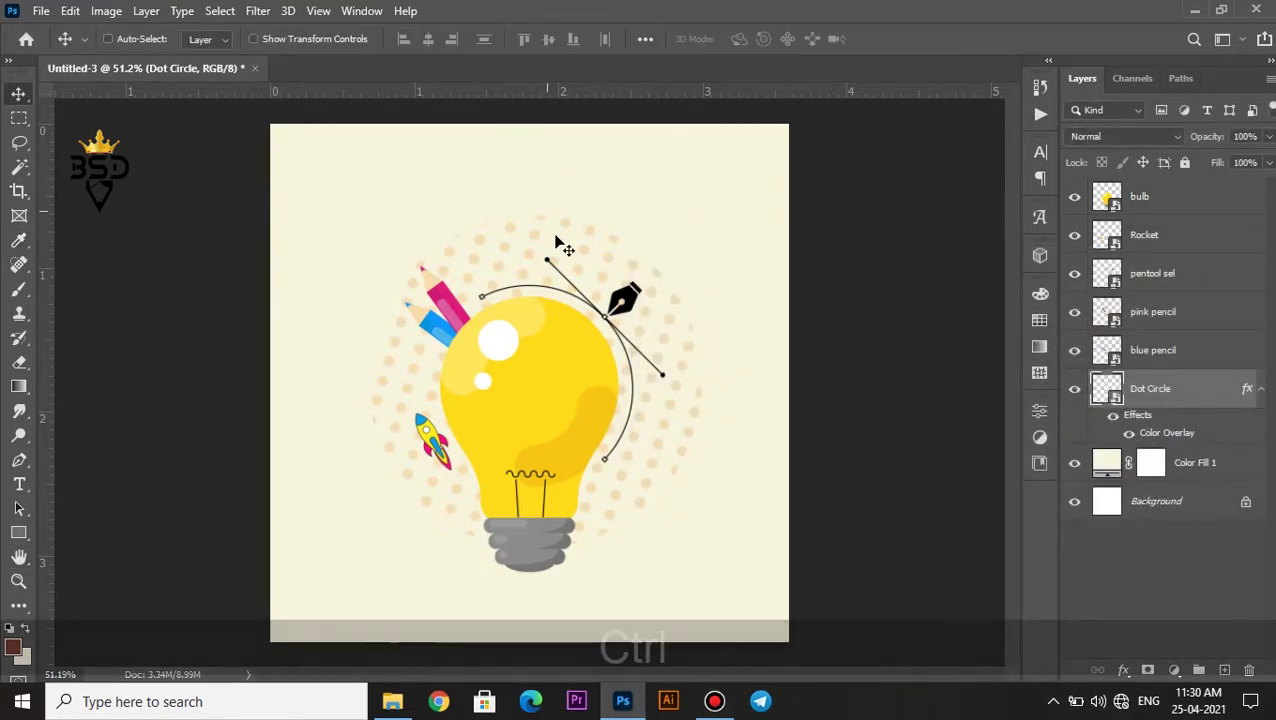
Scale the dot circle to about 57.35% and position it behind the pencils and rocket on the bulb's left side.
key(ctrl+t)
drag(741, 173, 651, 262)
drag(590, 383, 527, 378)
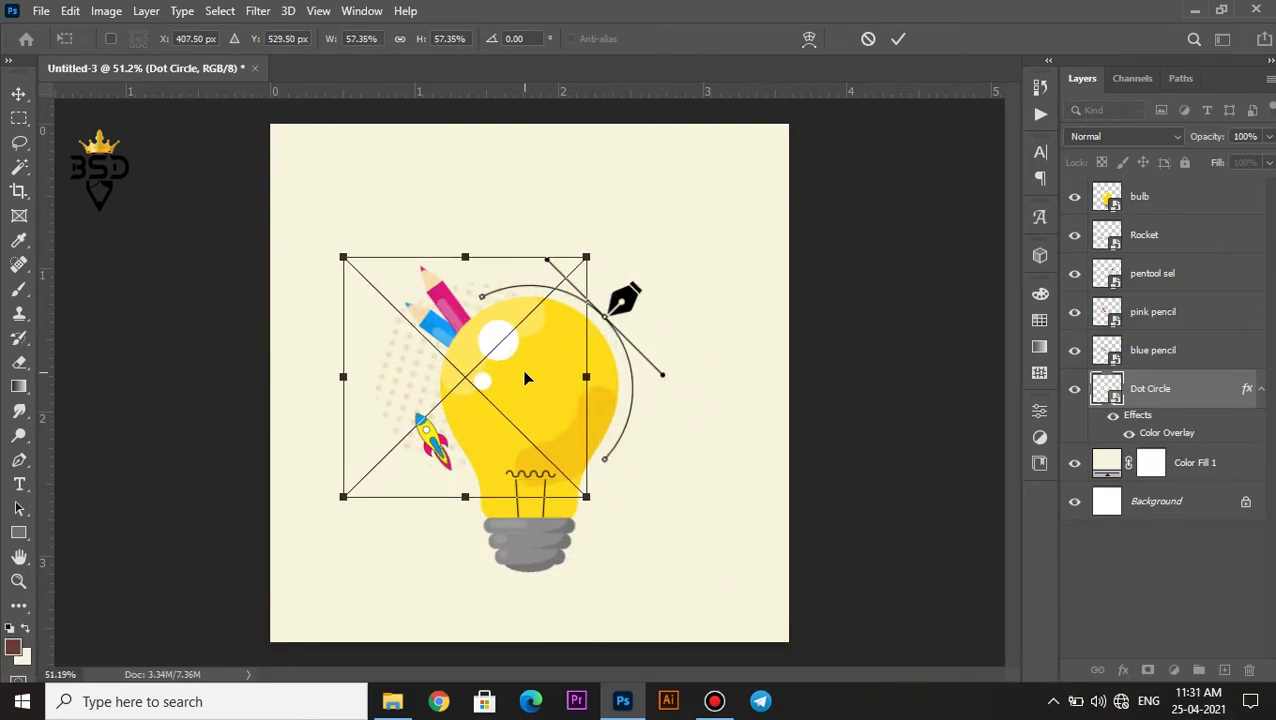
key(Return)
Duplicate the dot circle, shrink the copy and position it behind the bulb's lower-right side.
key(ctrl+j)
key(ctrl+t)
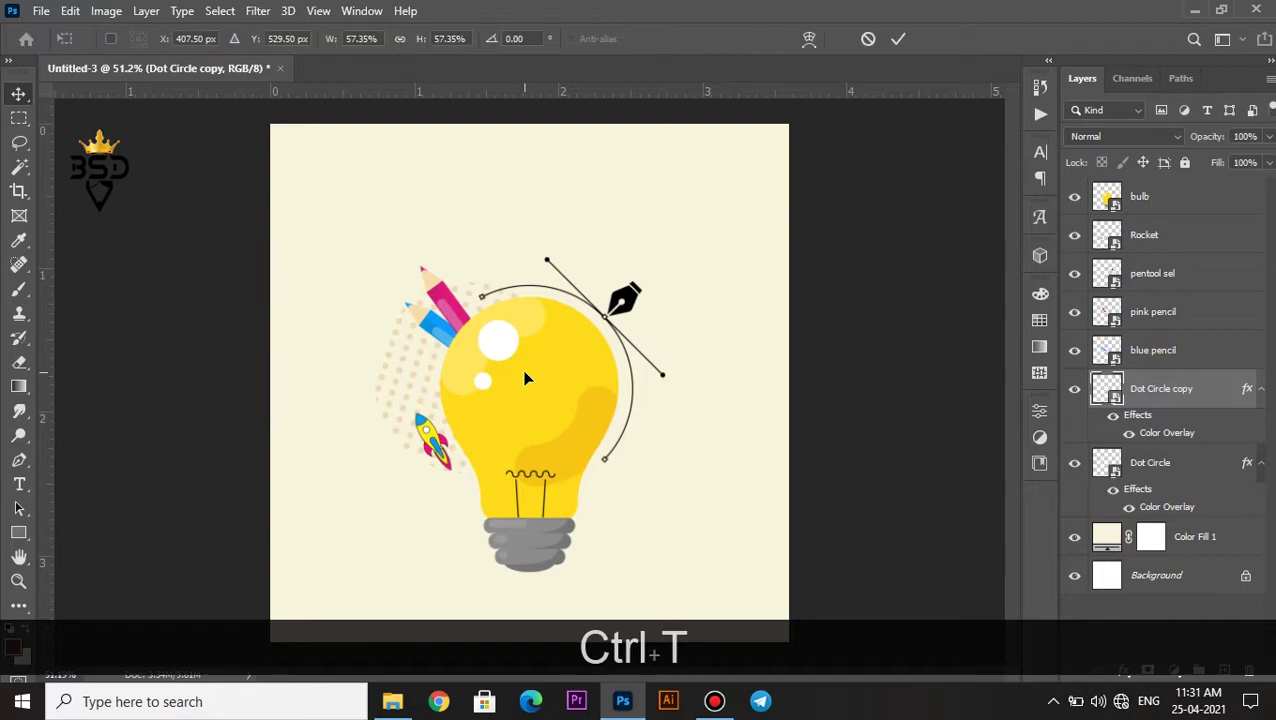
drag(513, 364, 602, 441)
drag(678, 334, 625, 378)
drag(584, 447, 640, 454)
key(Return)
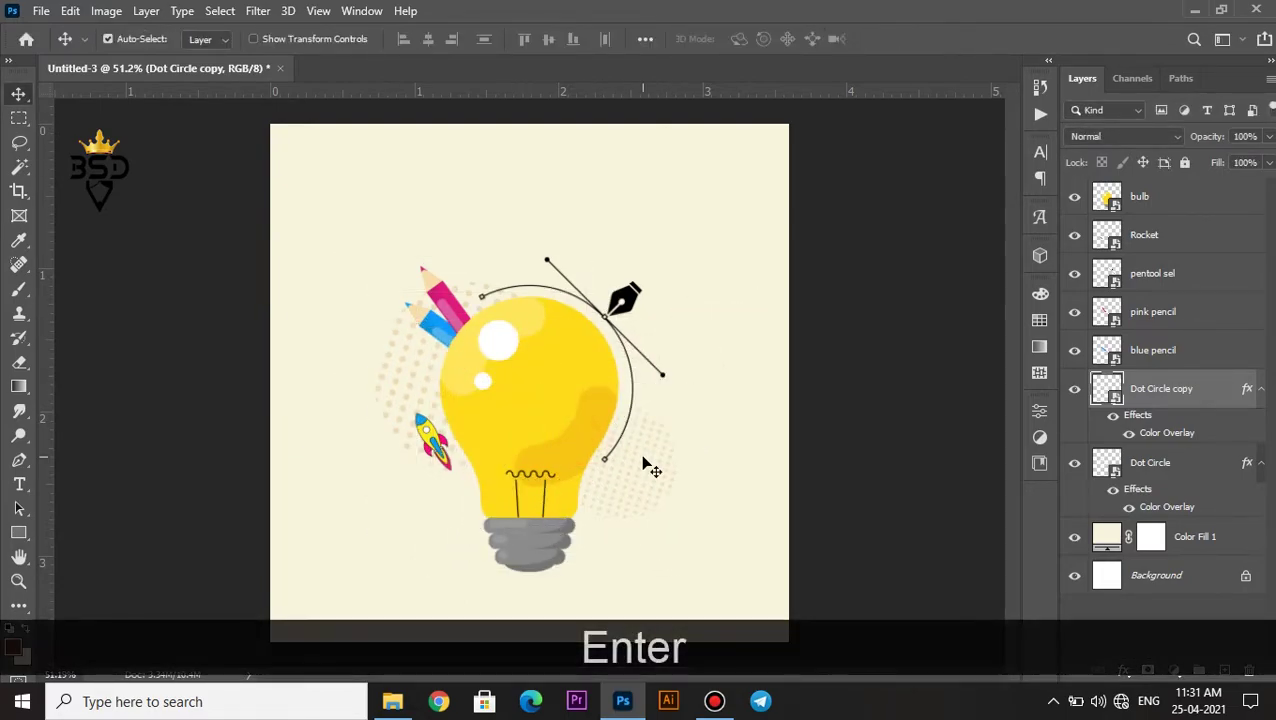
Shrink the original dot circle to about 53% and shift it slightly further left behind the pencils.
click(1165, 463)
key(ctrl+t)
drag(556, 258, 557, 284)
drag(506, 358, 480, 340)
key(Return)
Duplicate the dot circle and place the copy partly off the canvas's right edge near the upper corner.
key(ctrl+j)
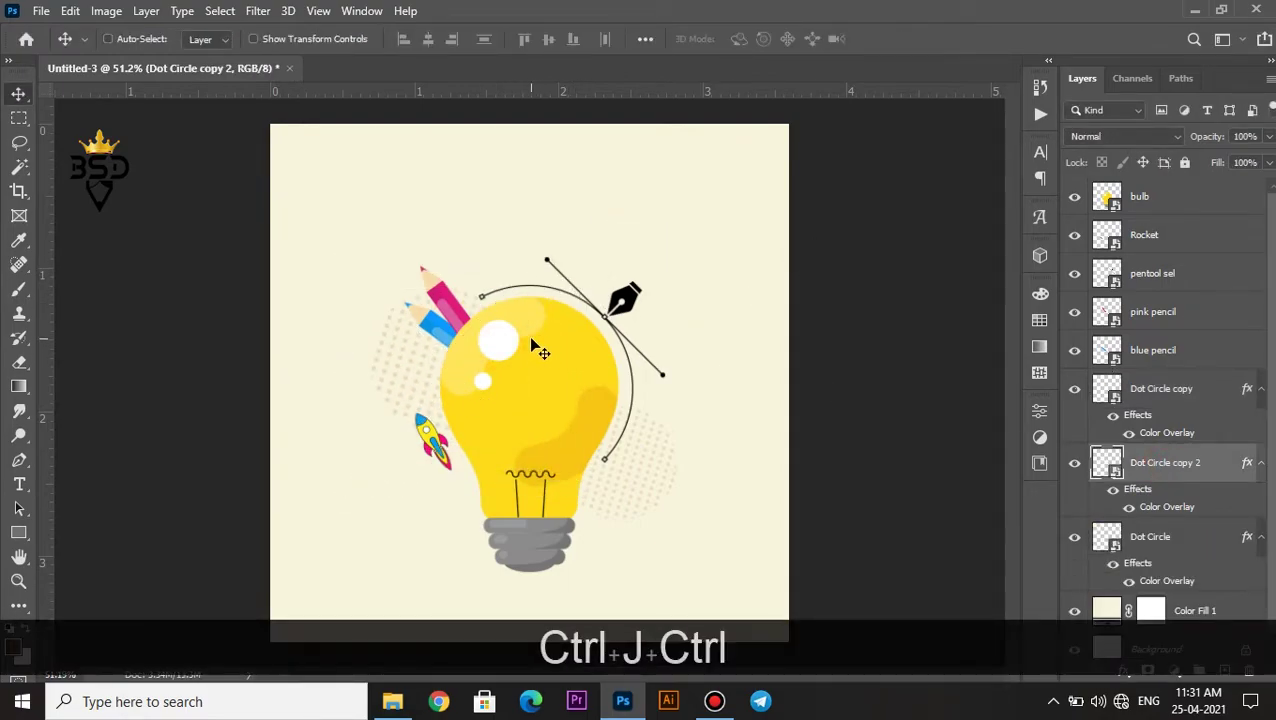
key(ctrl+t)
drag(517, 335, 823, 239)
drag(849, 174, 869, 158)
drag(822, 283, 842, 260)
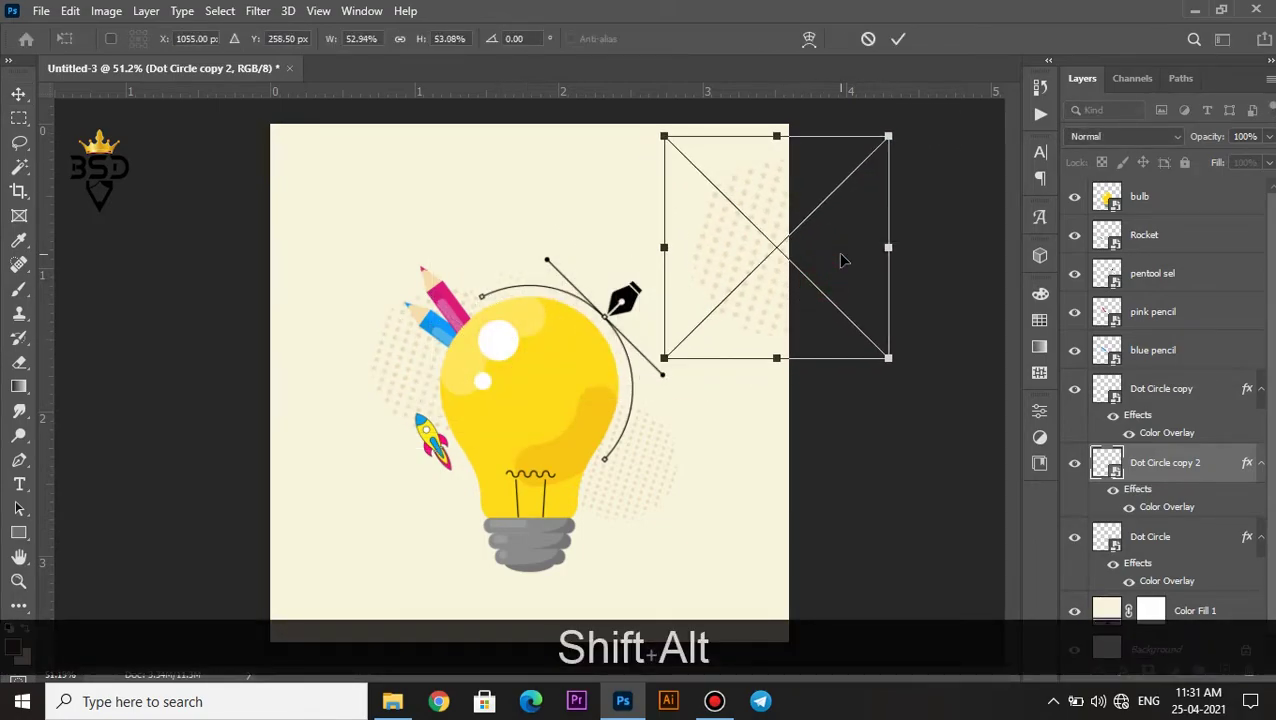
key(Return)
Duplicate the upper-right dot circle and move the copy partly off the canvas's top edge, near the left corner.
key(ctrl+j)
key(ctrl+t)
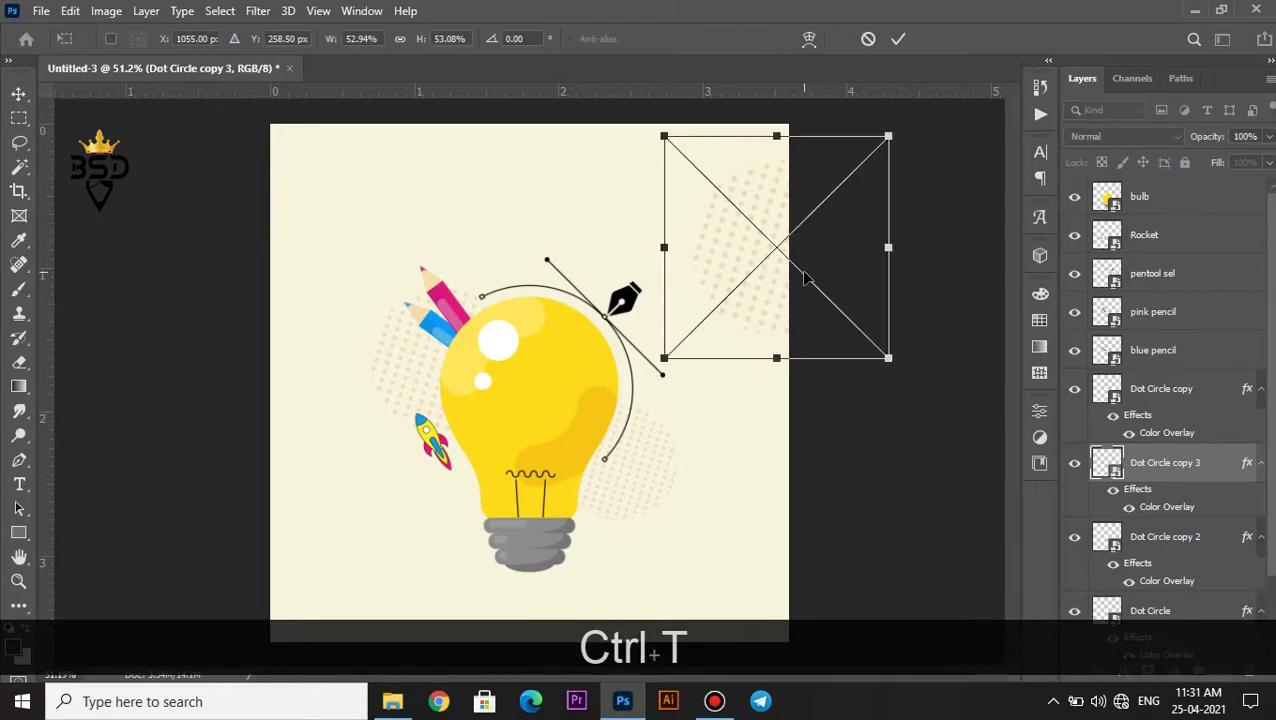
drag(771, 283, 378, 131)
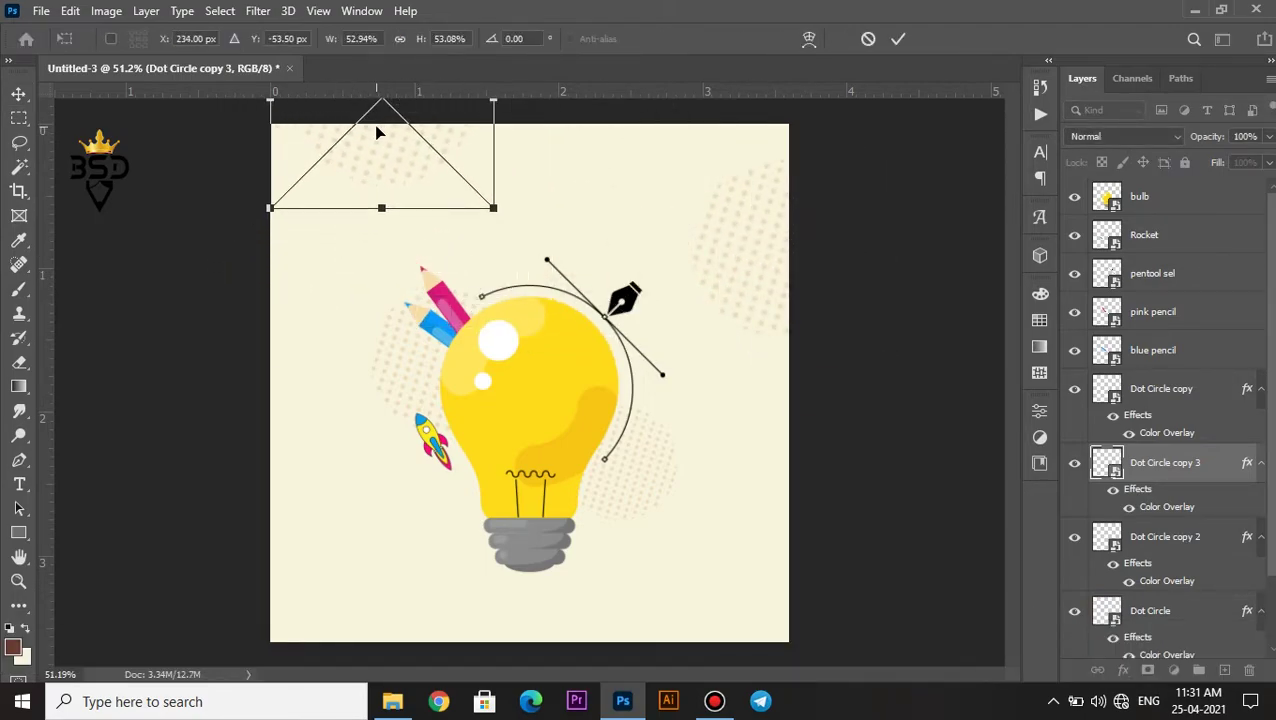
key(Return)
Add another dot circle copy and position it partly off the canvas's lower-left corner.
key(ctrl+t)
drag(393, 156, 262, 621)
drag(301, 570, 334, 582)
key(Return)
scroll(340, 590, down, 1)
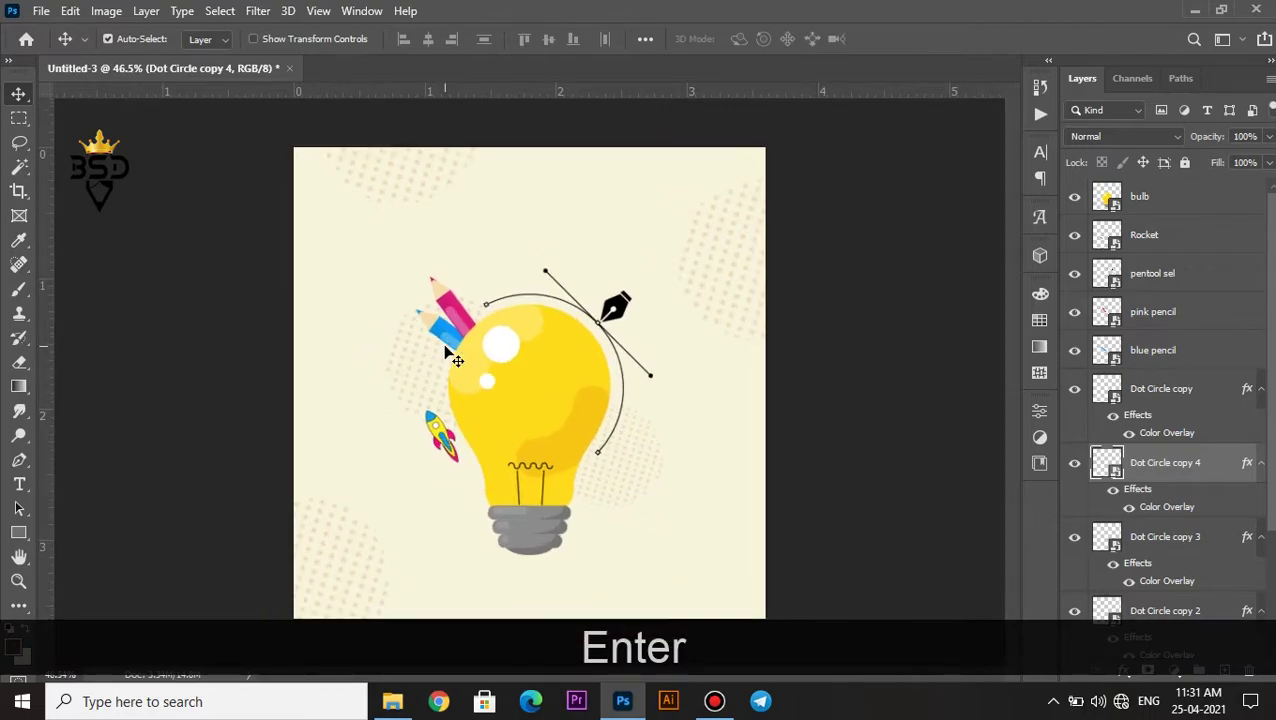
Draw a circle about 430 px in diameter over the canvas's upper-left area with the Ellipse tool.
click(12, 538)
click(50, 530)
drag(376, 285, 470, 378)
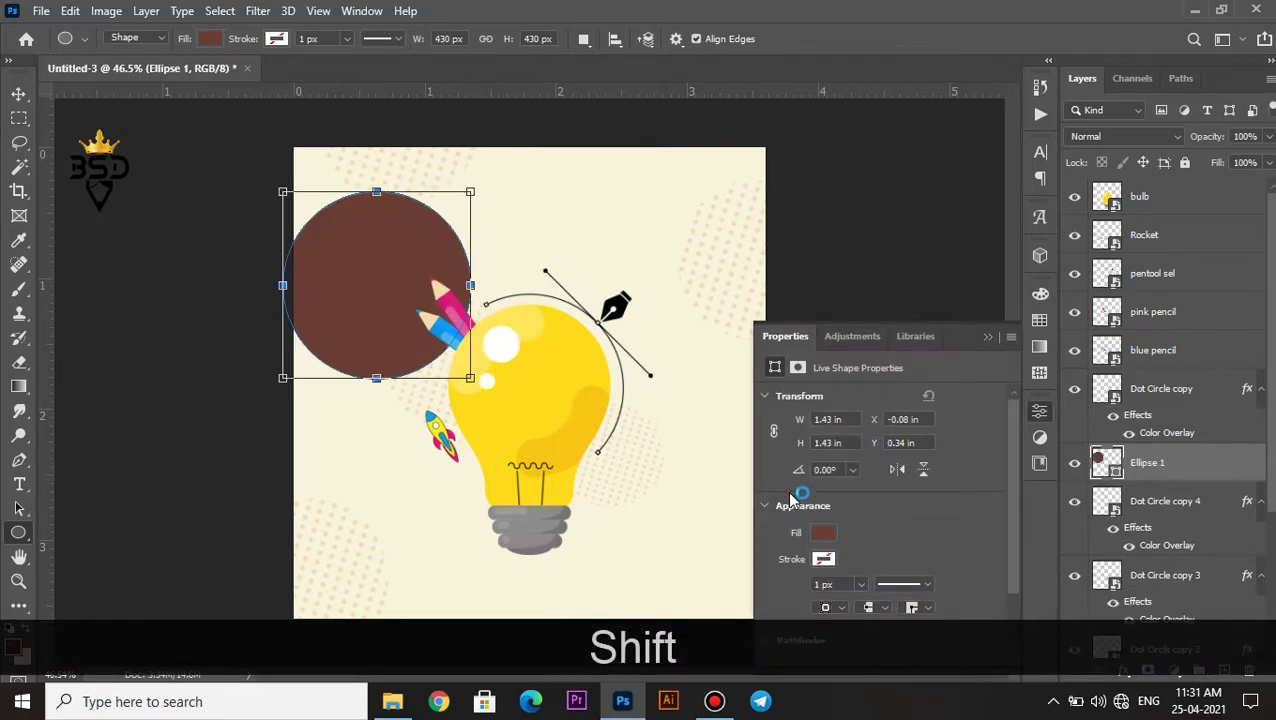
Turn the circle into a ring with no fill and a beige stroke about 94.74 px wide.
click(820, 534)
click(791, 401)
click(918, 359)
click(827, 561)
click(933, 364)
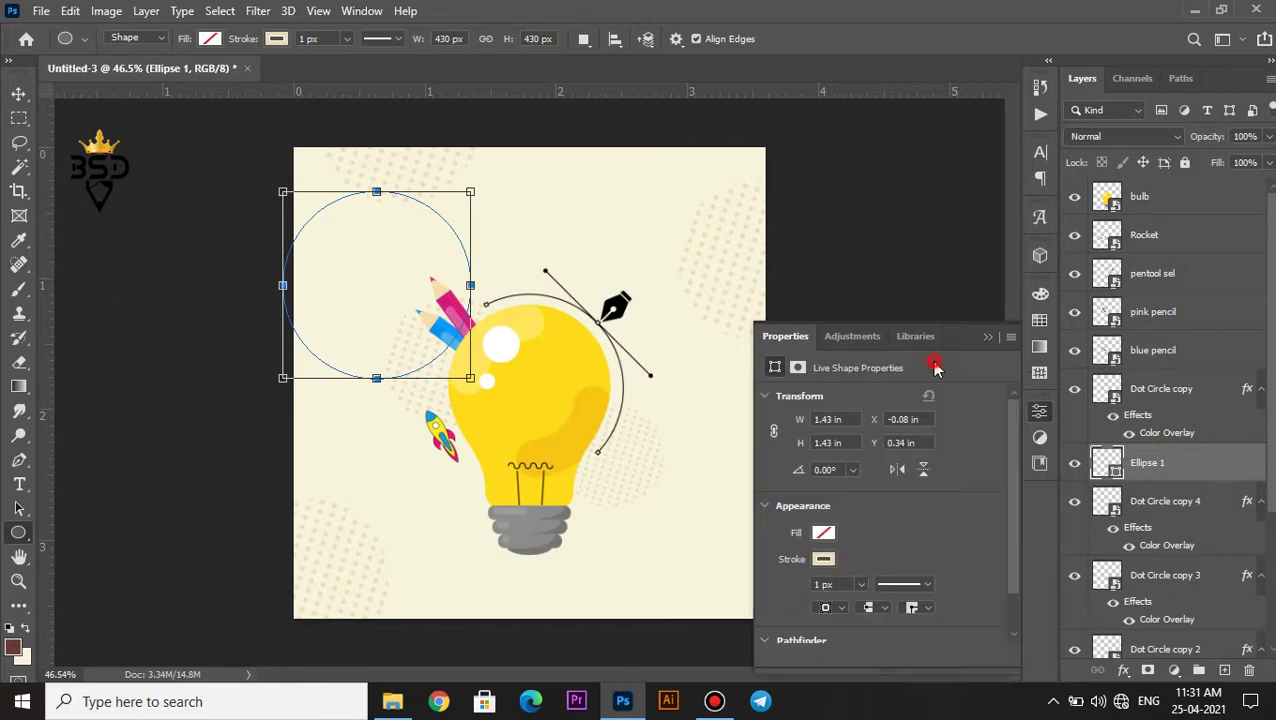
drag(886, 612, 895, 612)
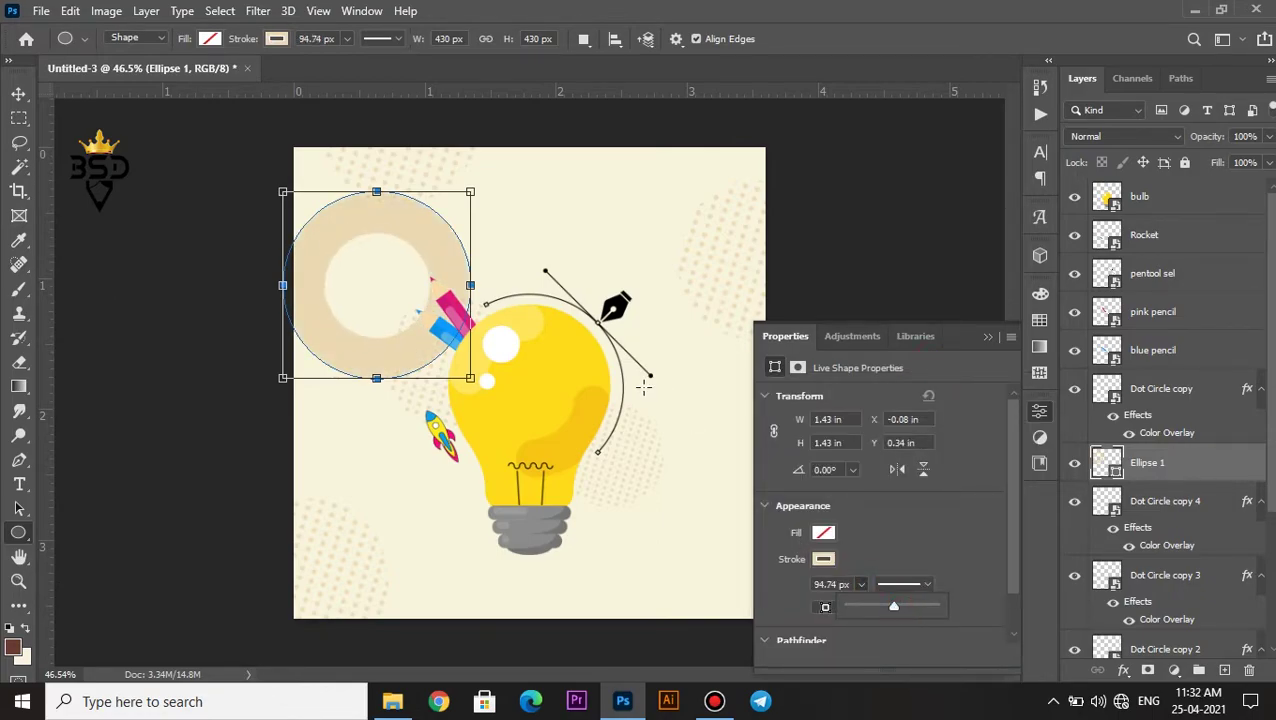
Move the ring into the canvas's upper-left corner and place its layer below the dot circles, directly above Color Fill 1.
key(v)
drag(456, 271, 407, 204)
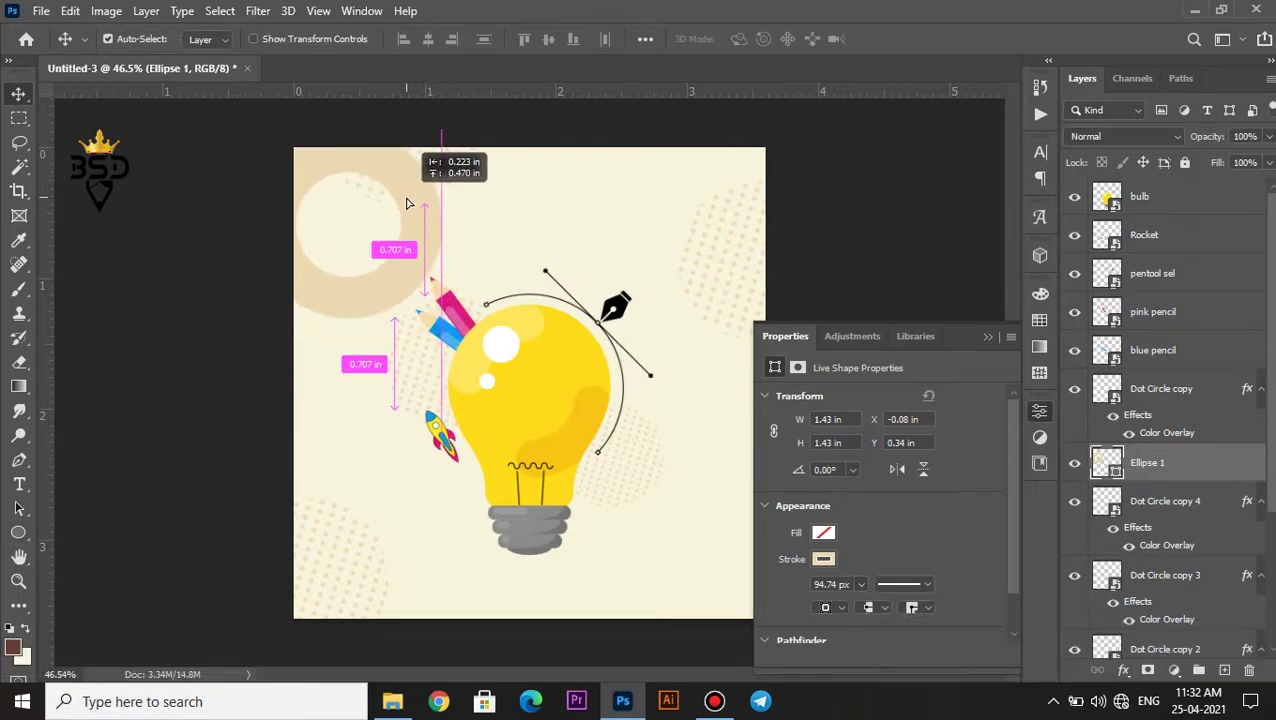
drag(1248, 462, 1160, 640)
scroll(1272, 494, down, 4)
drag(1153, 418, 1120, 565)
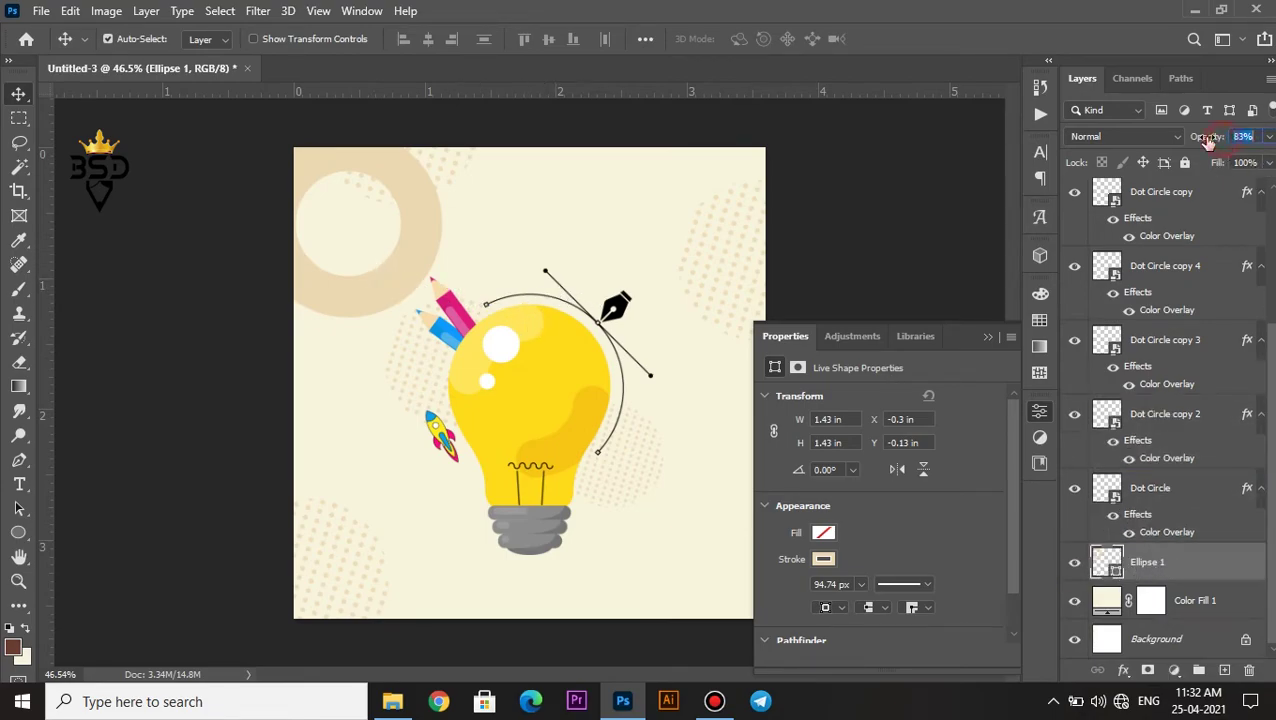
Lower the ring's opacity to 71%, enlarge it to about 1.82 in, partly off the upper-left corner, with a stroke of about 119.30 px.
key(shift+Down)
key(ctrl+t)
drag(413, 277, 437, 309)
key(Return)
drag(864, 600, 871, 610)
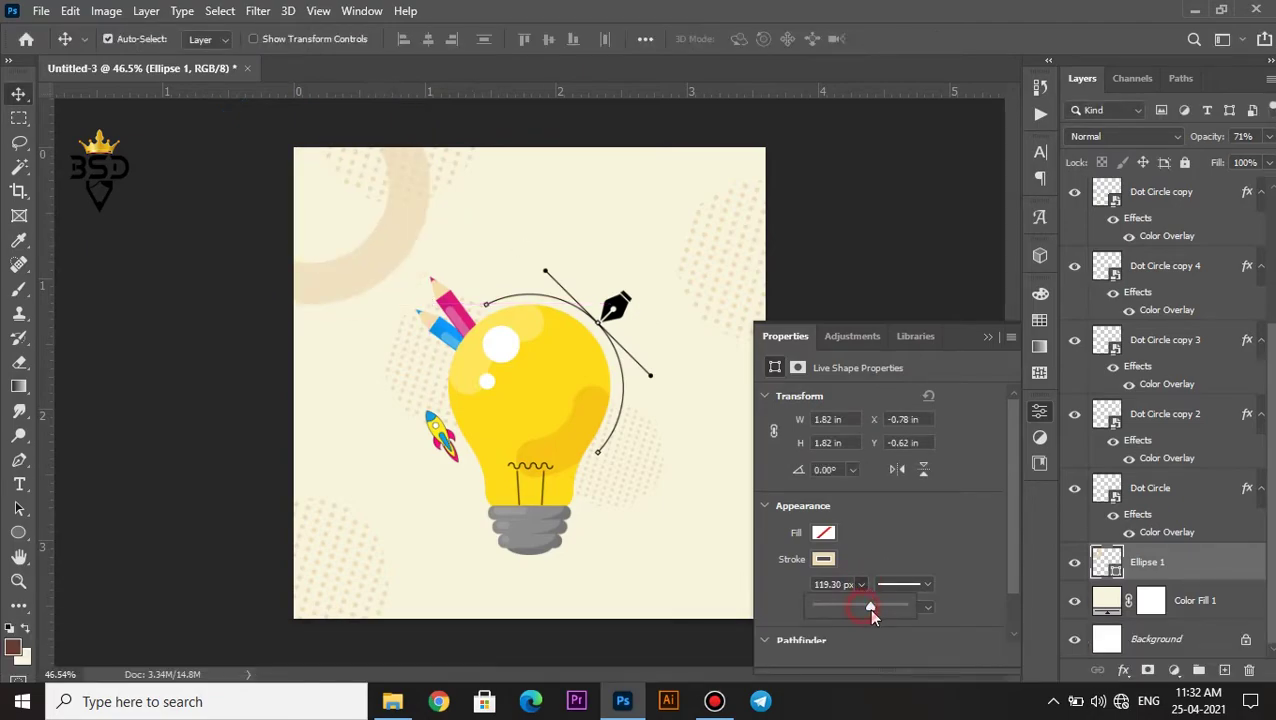
Duplicate the ring, scale the copy to about 91.76% and place it partly off the canvas's lower-right edge.
key(v)
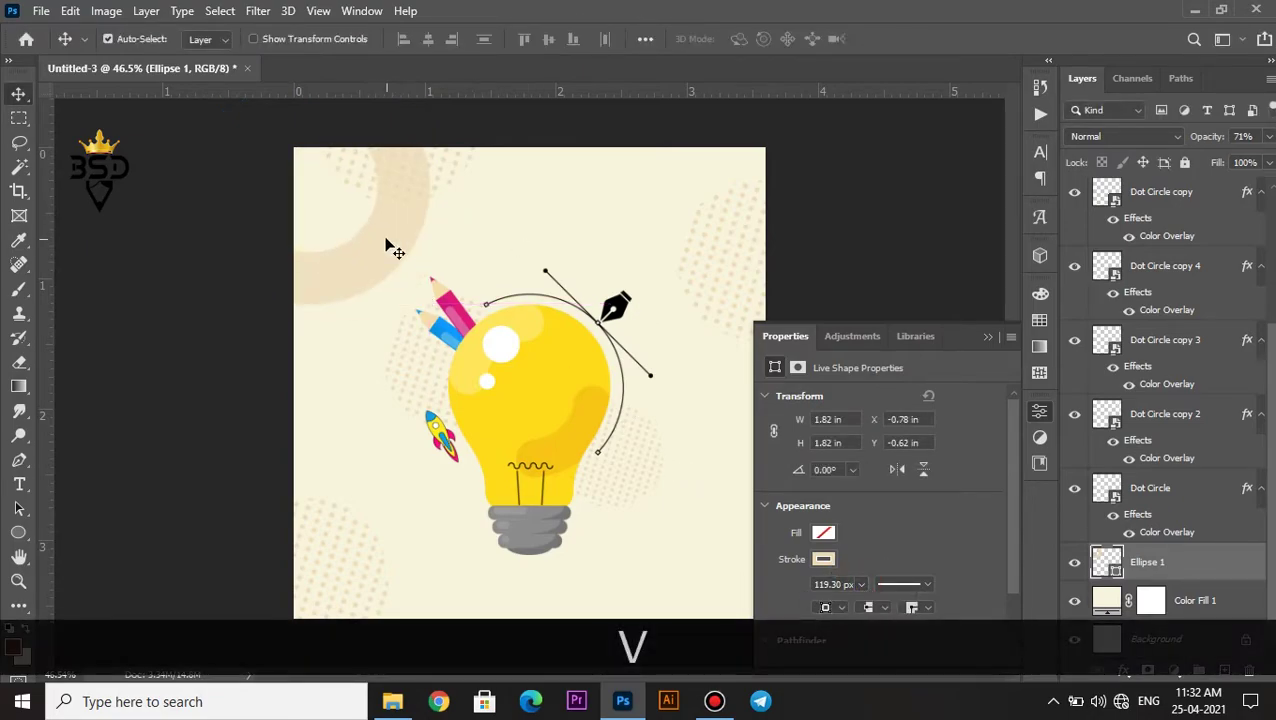
scroll(388, 262, down, 1)
drag(388, 262, 678, 512)
click(988, 337)
key(ctrl+t)
drag(789, 360, 764, 385)
drag(714, 468, 751, 505)
drag(796, 427, 814, 413)
drag(760, 502, 778, 520)
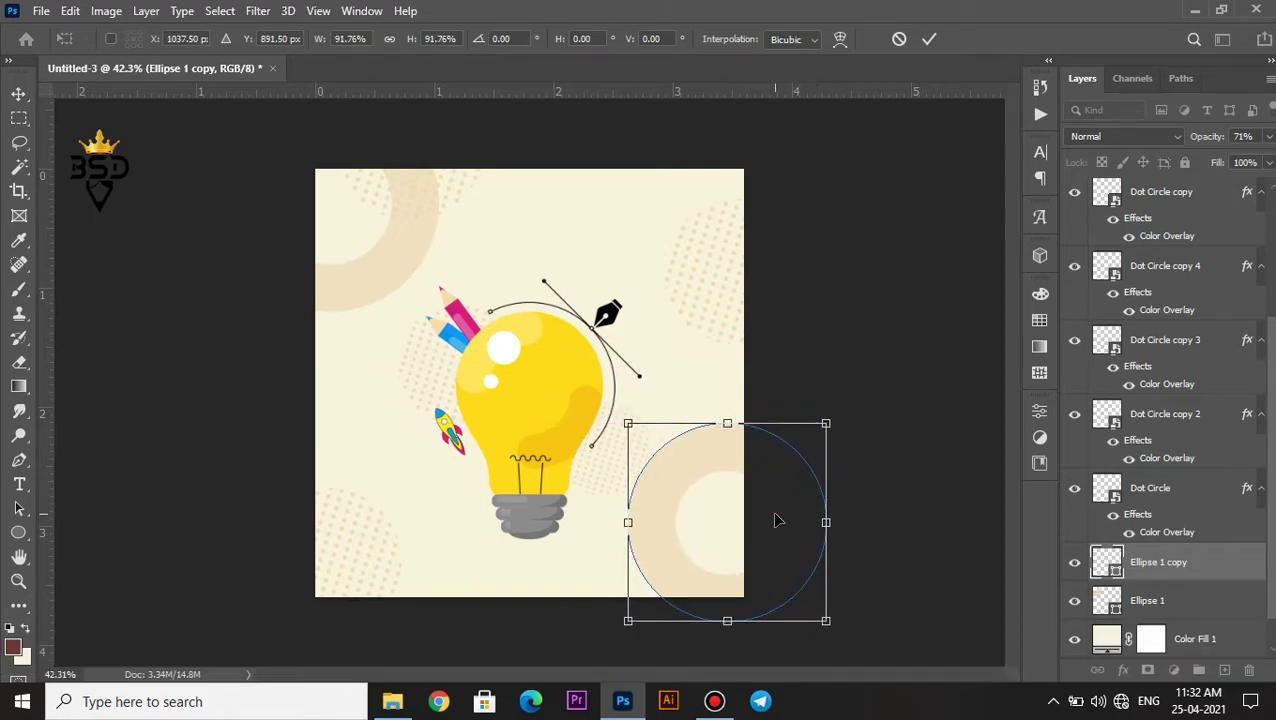
key(Return)
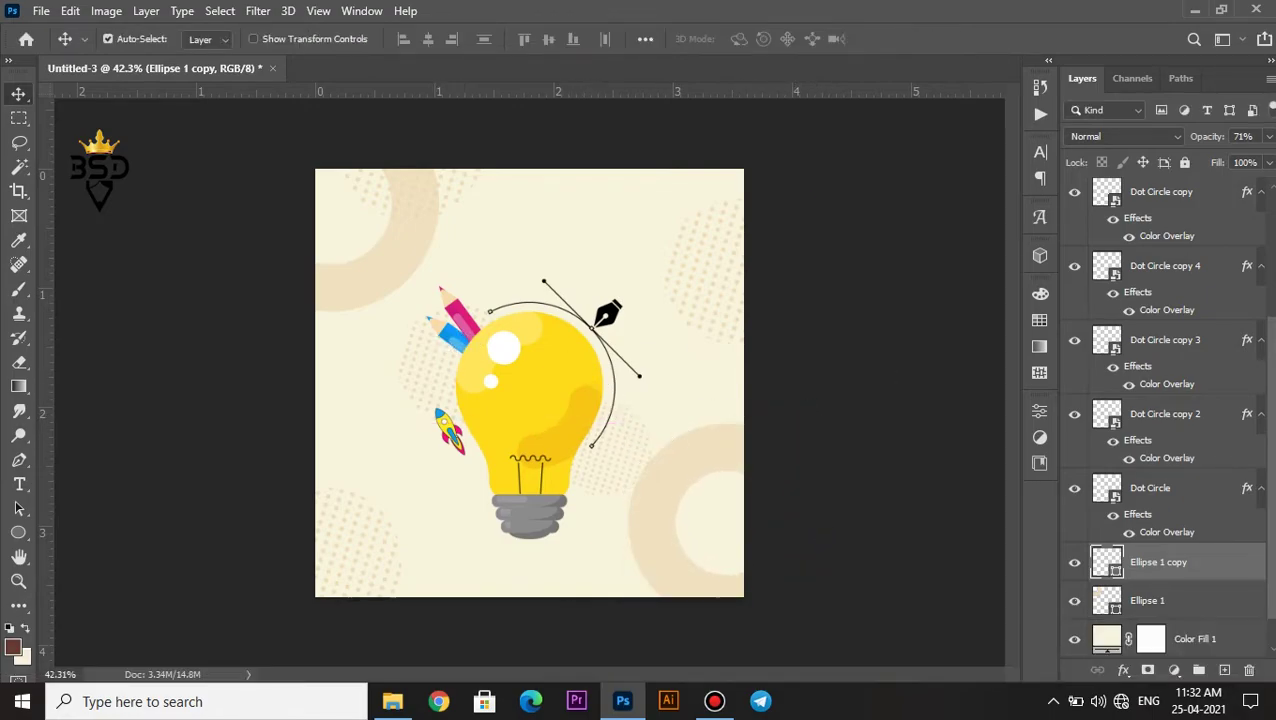
Draw a rectangle about 914 by 935 px above the bulb layer, covering most of the canvas.
scroll(1165, 420, up, 5)
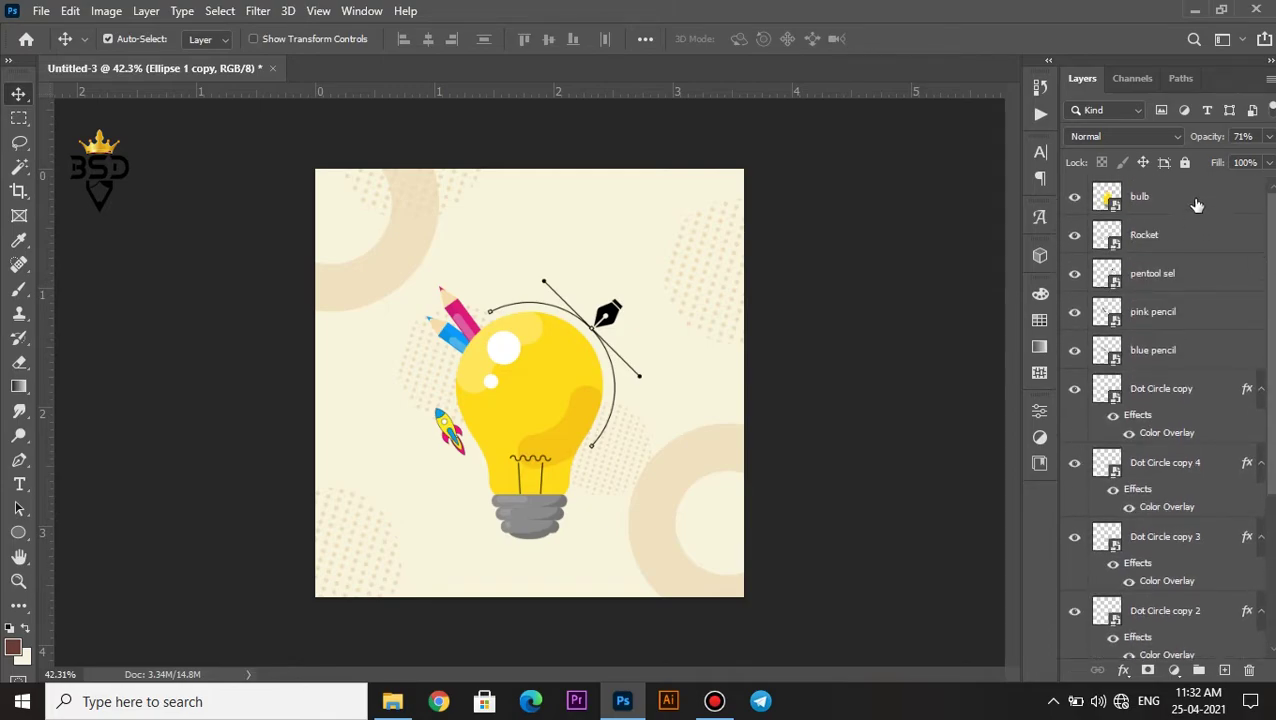
click(1197, 199)
click(20, 537)
click(100, 530)
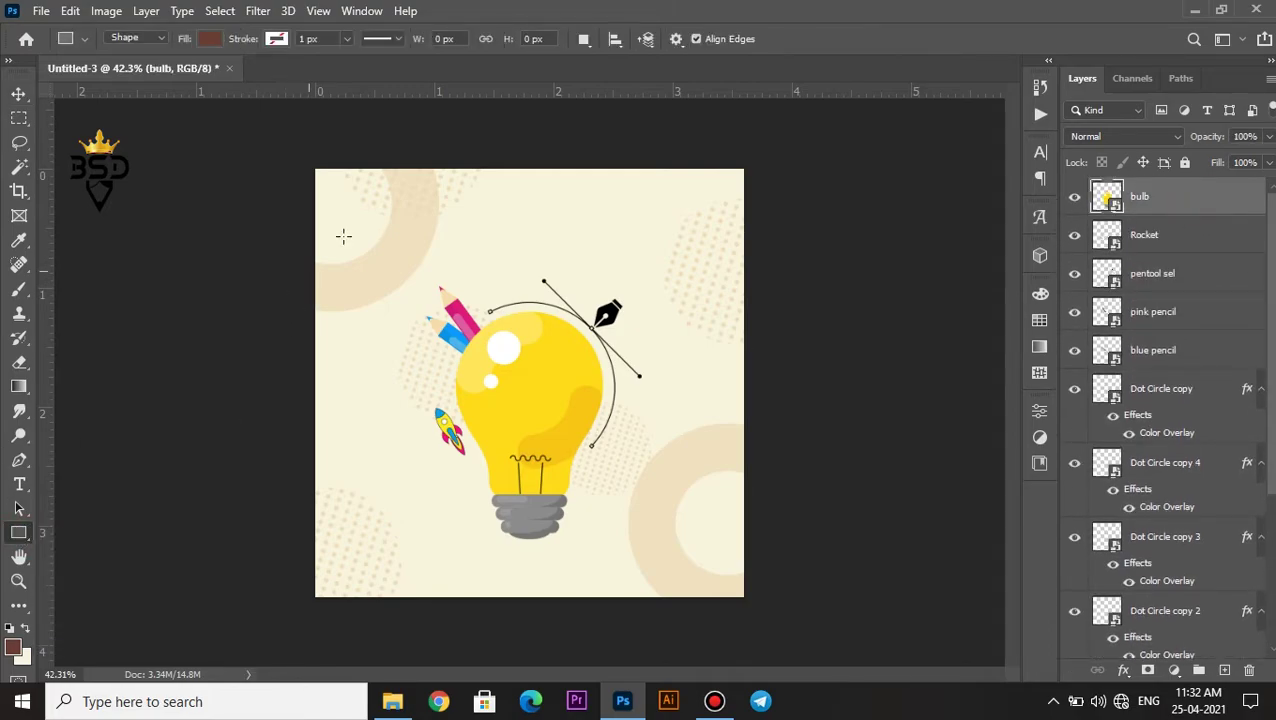
drag(391, 334, 706, 568)
Turn the rectangle into a frame with no fill and a near-black stroke about 18.33 px wide.
click(823, 531)
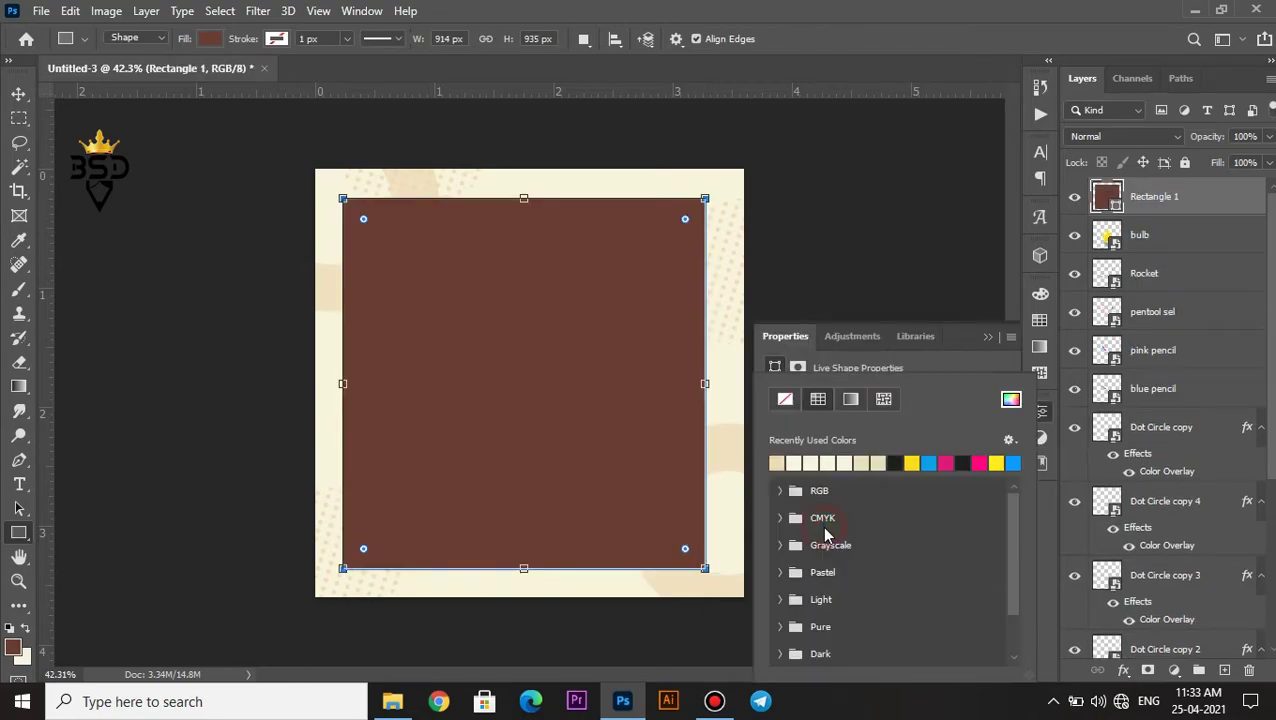
click(787, 398)
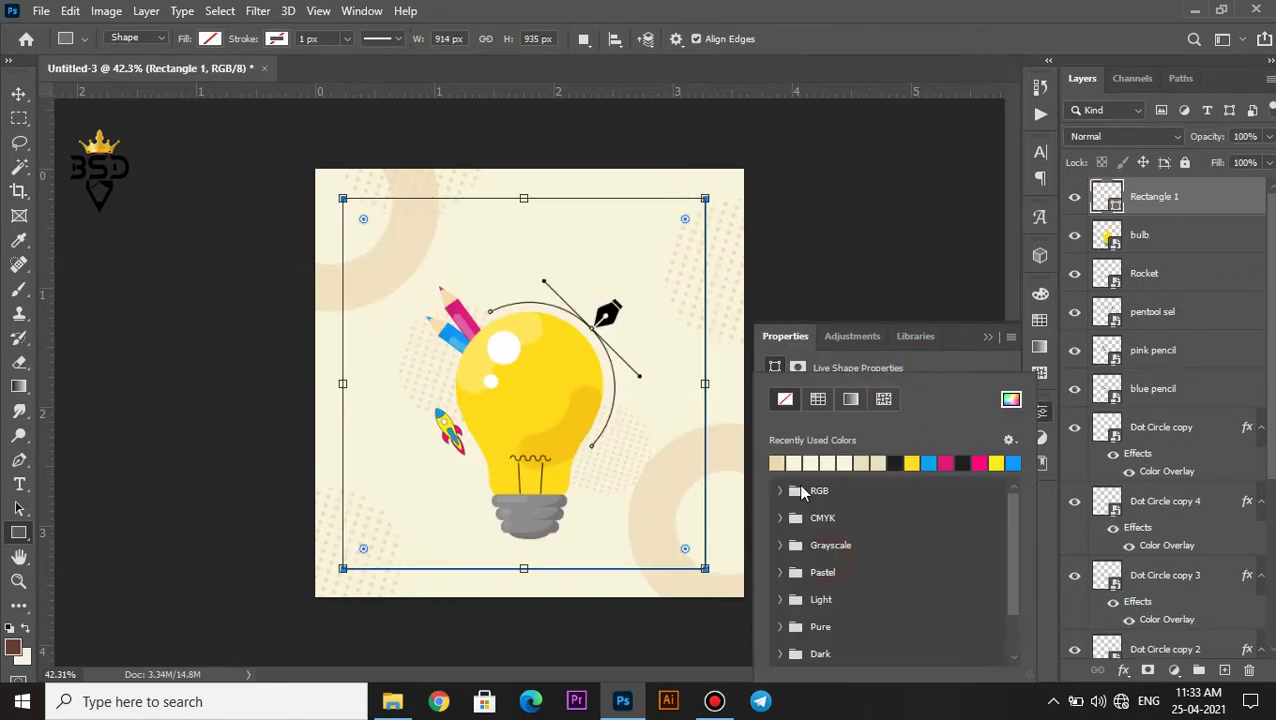
click(897, 465)
click(942, 366)
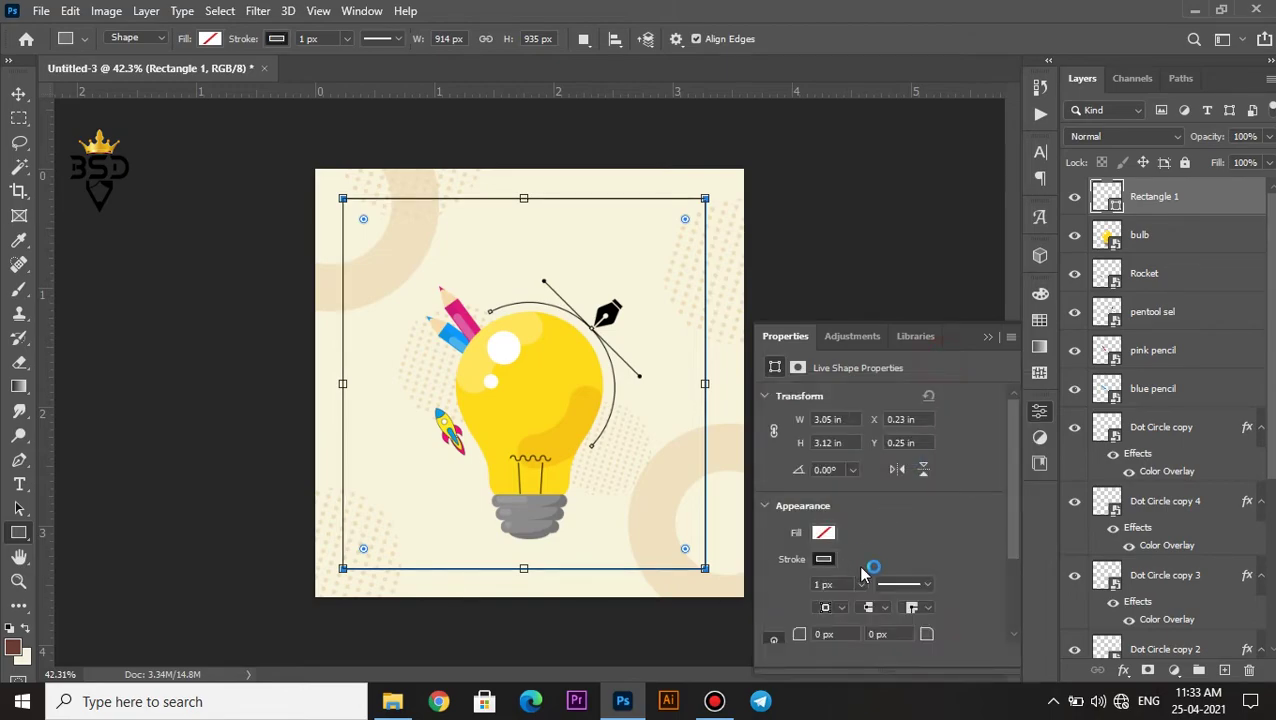
drag(865, 606, 868, 607)
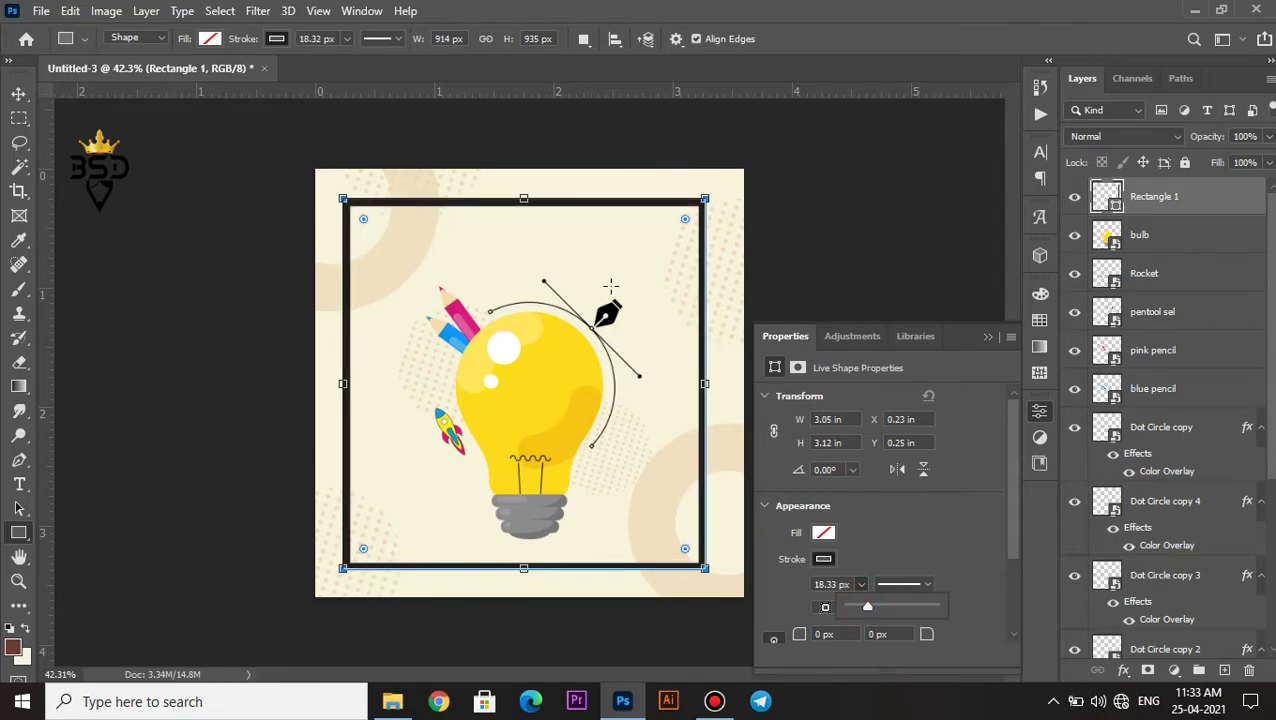
key(v)
Unlock the Background layer, load it as a selection, centre the frame horizontally and vertically on it, and deselect.
scroll(689, 299, up, 2)
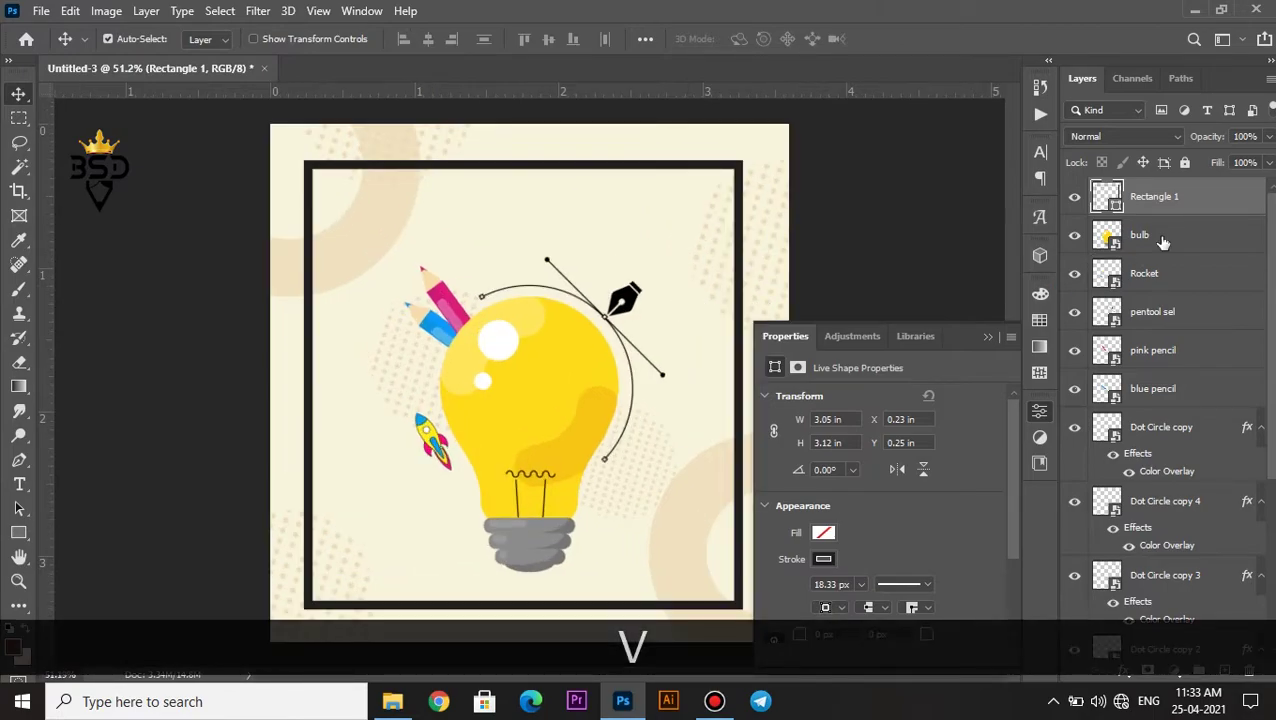
scroll(1251, 580, down, 5)
click(1247, 639)
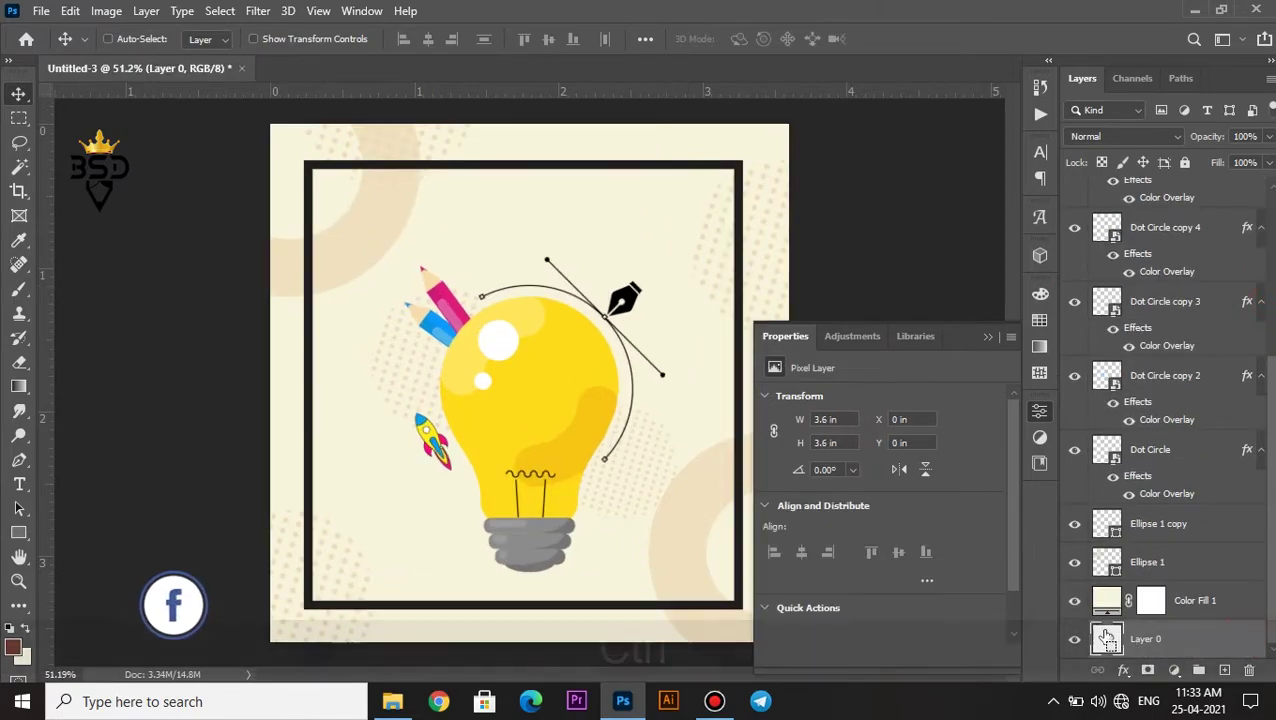
ctrl+click(1109, 641)
drag(1270, 592, 1270, 420)
click(1150, 196)
click(432, 40)
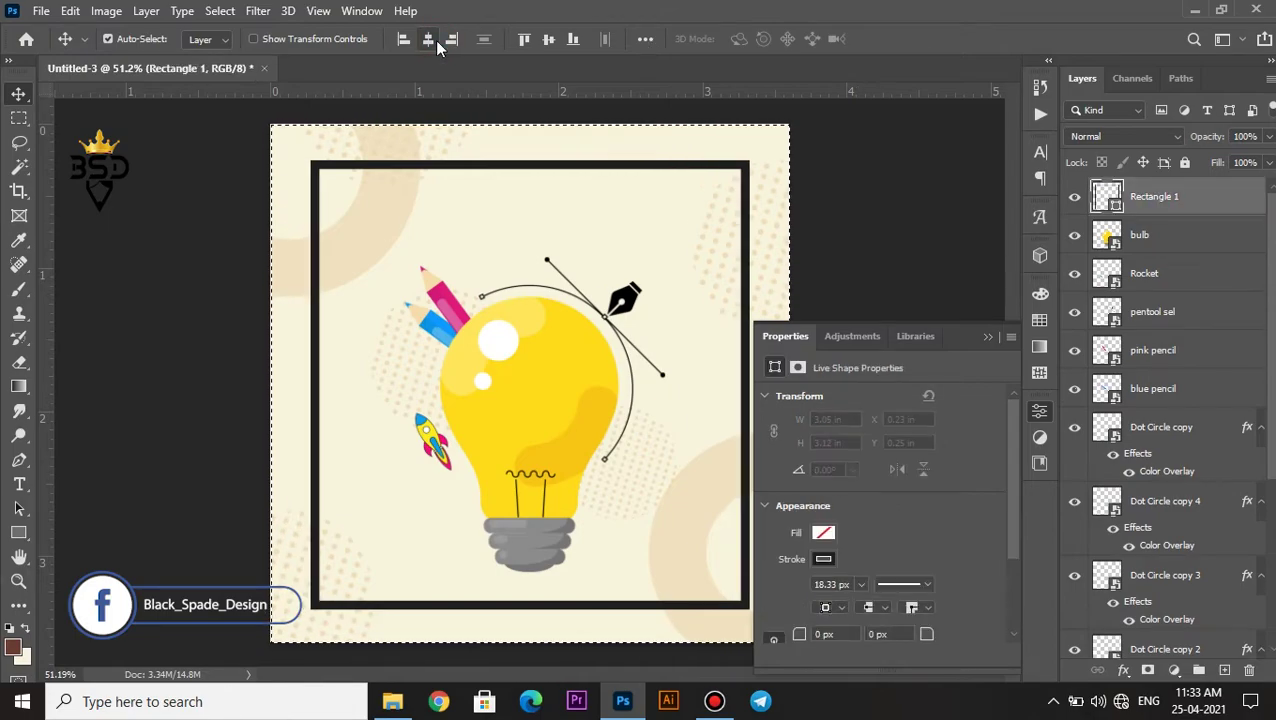
click(548, 42)
scroll(602, 288, down, 3)
key(ctrl+d)
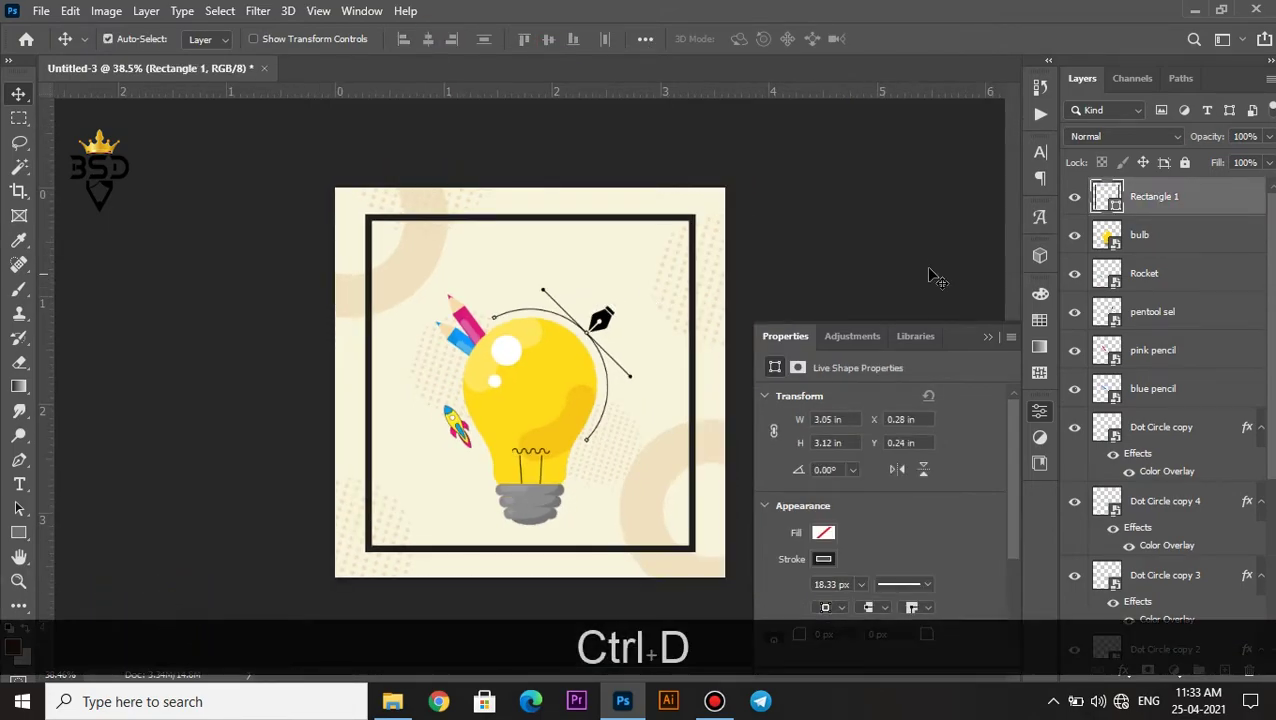
Add a layer mask to the frame and hide the middle of its upper and lower edges, keeping short ends.
click(1174, 670)
scroll(484, 245, up, 3)
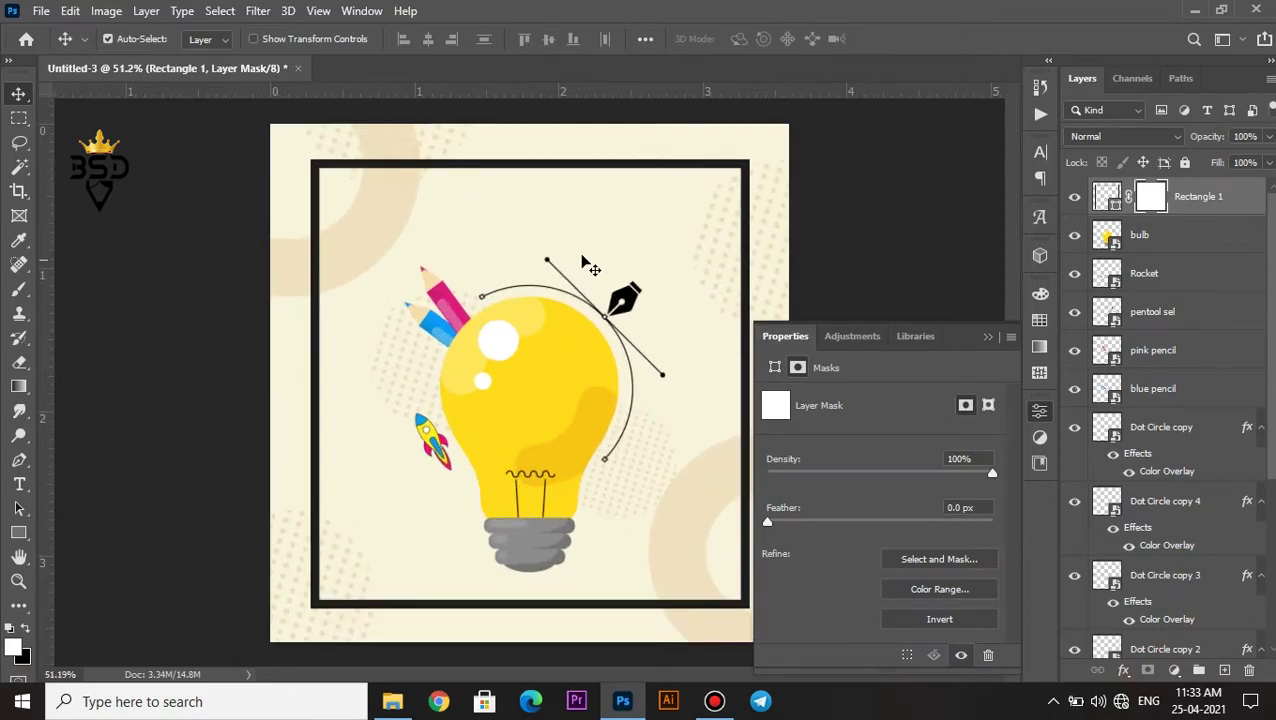
click(19, 118)
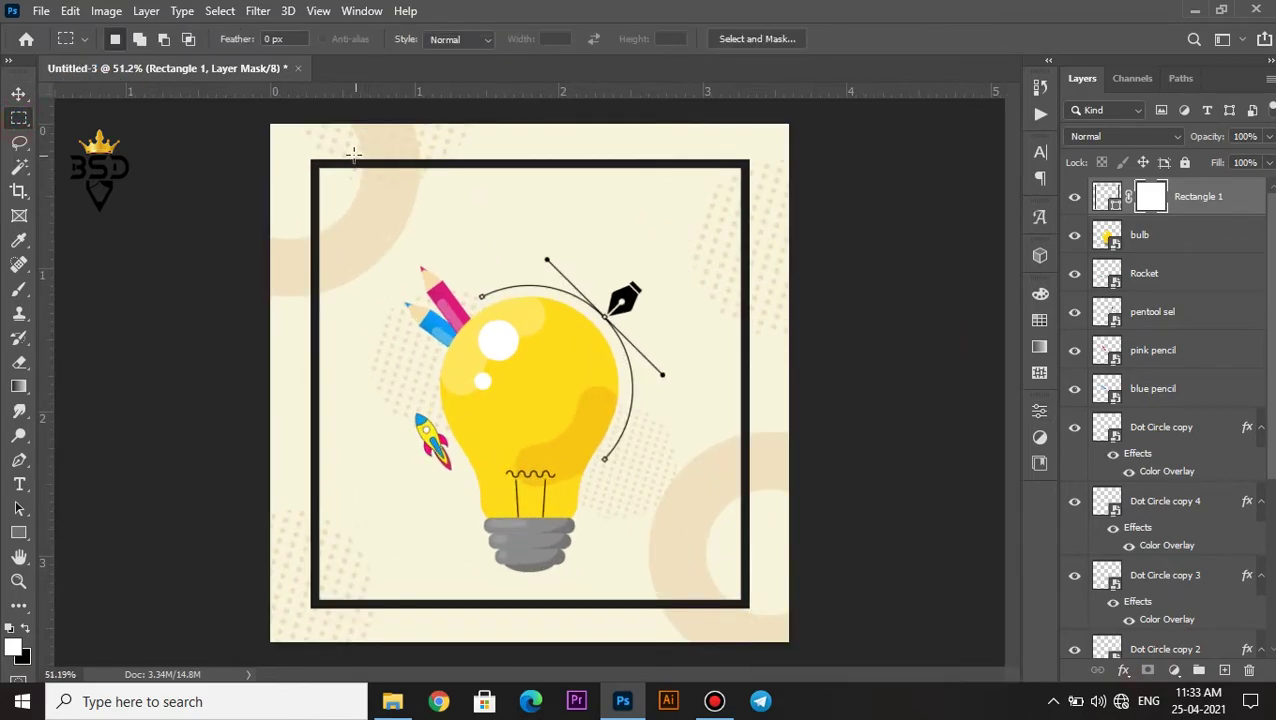
drag(345, 148, 717, 642)
key(Delete)
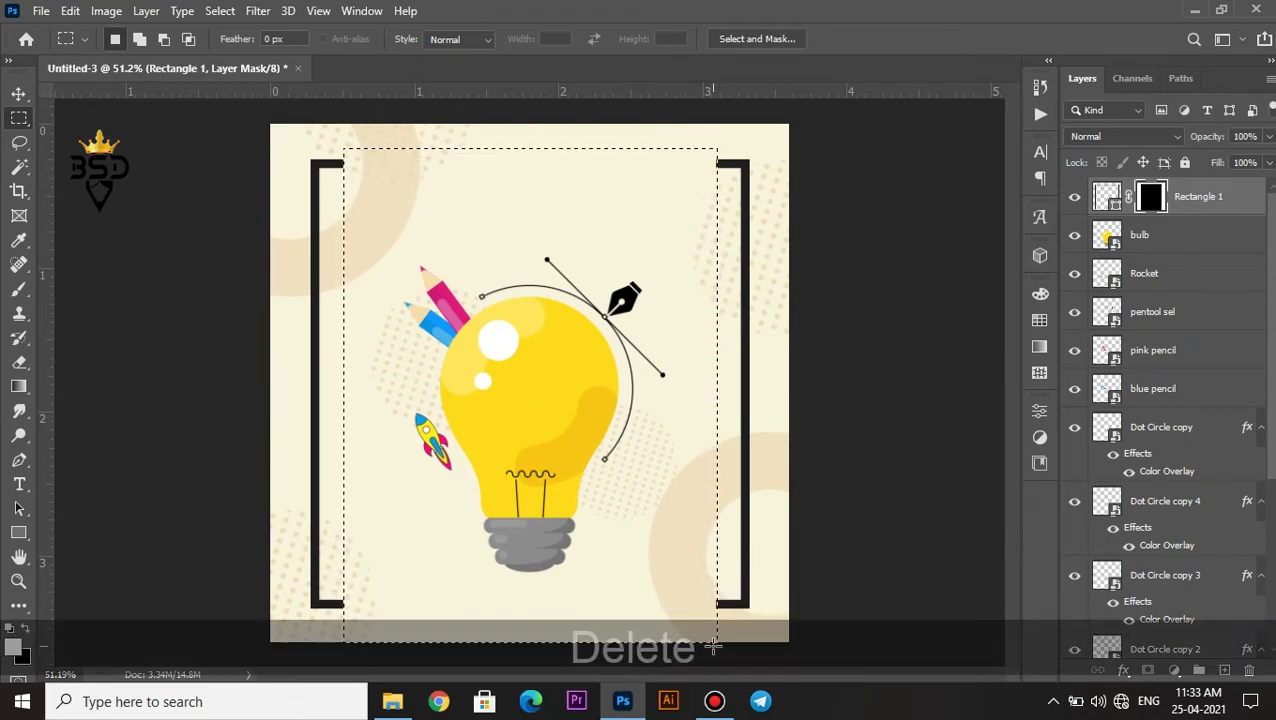
Mask out the middle of the frame's vertical sides so only the four corner brackets remain.
drag(299, 186, 786, 580)
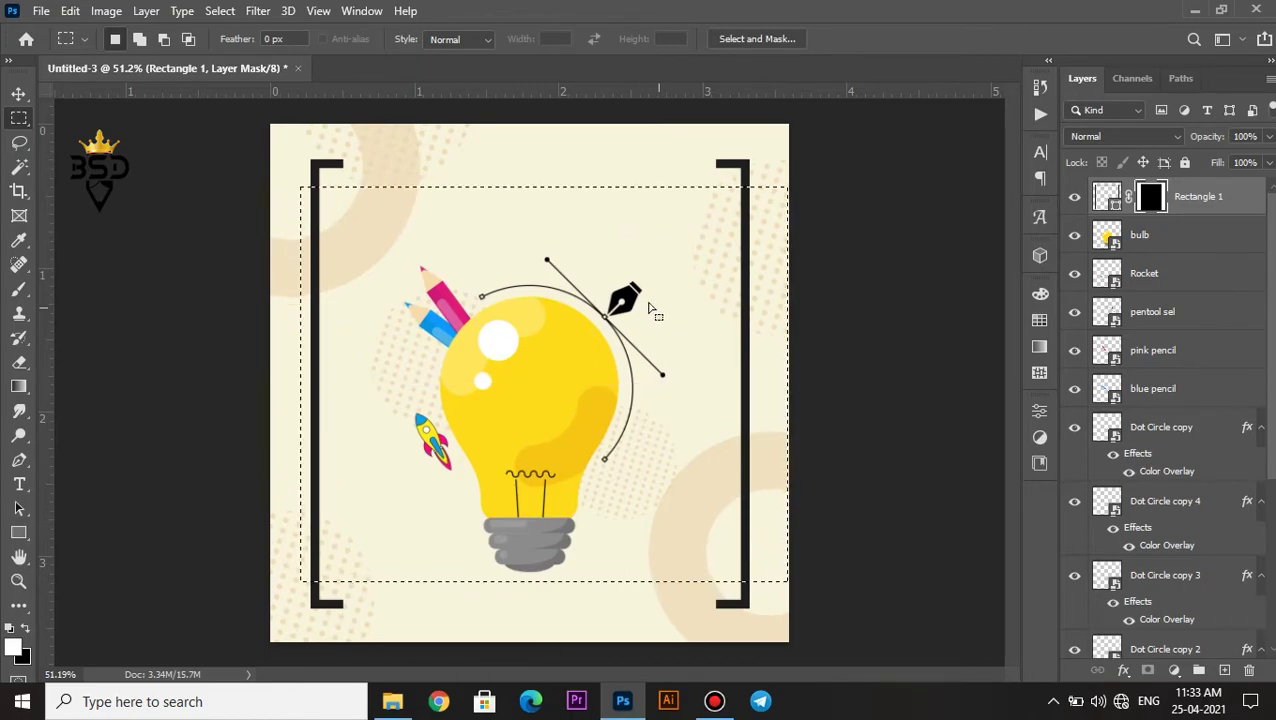
drag(642, 306, 646, 313)
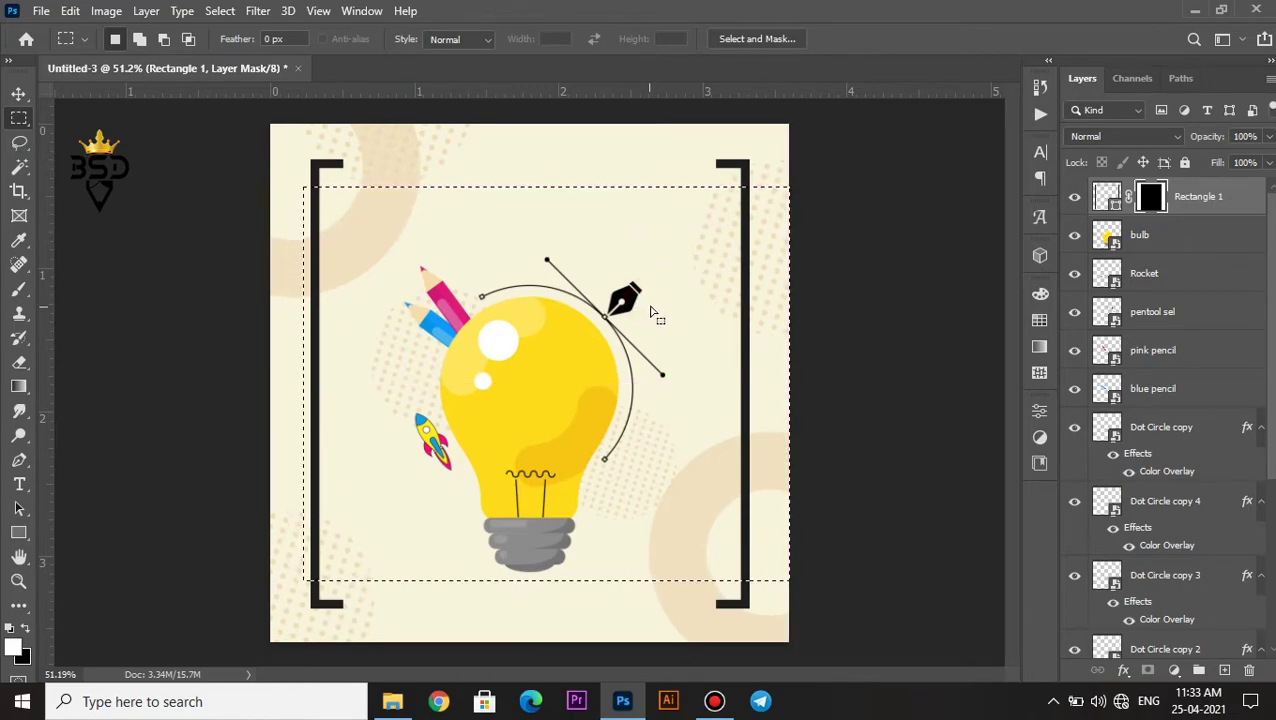
key(Delete)
scroll(570, 332, down, 3)
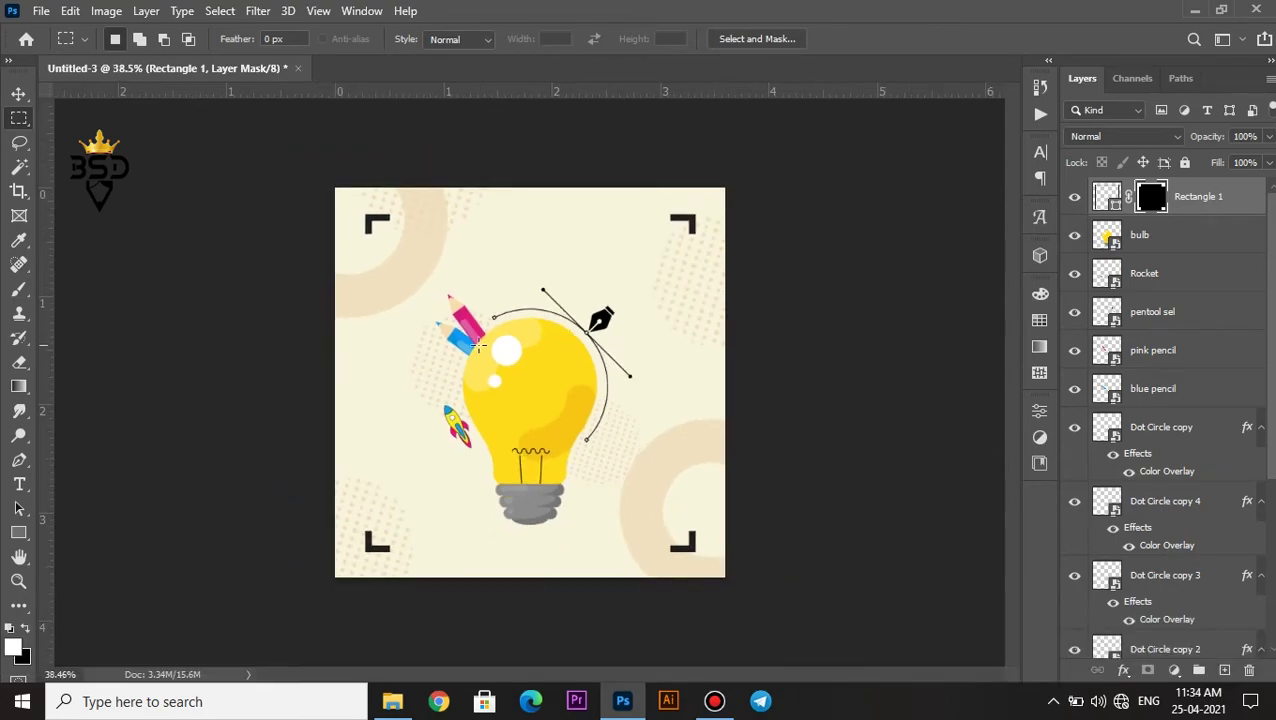
Draw a square of 60 by 60 px near the canvas's left edge, beside the rocket, on a new layer.
key(v)
scroll(436, 358, up, 2)
key(space)
scroll(447, 405, up, 3)
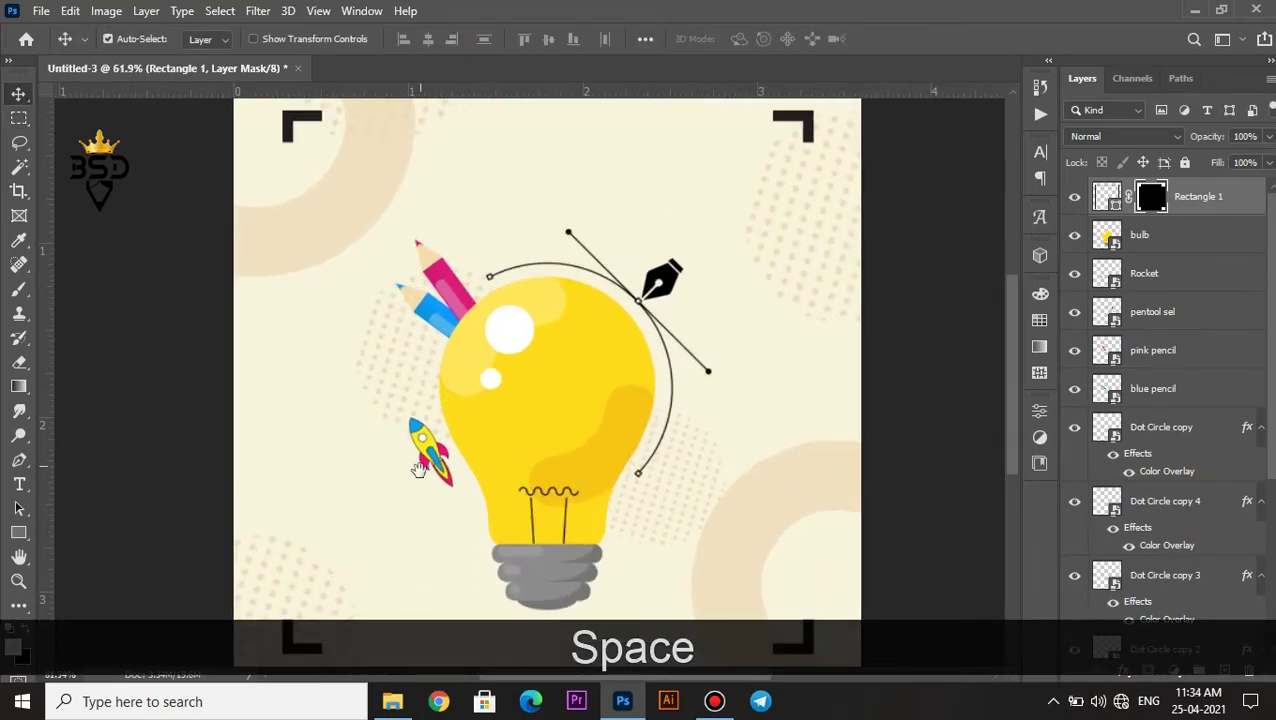
drag(419, 472, 484, 368)
scroll(340, 305, up, 1)
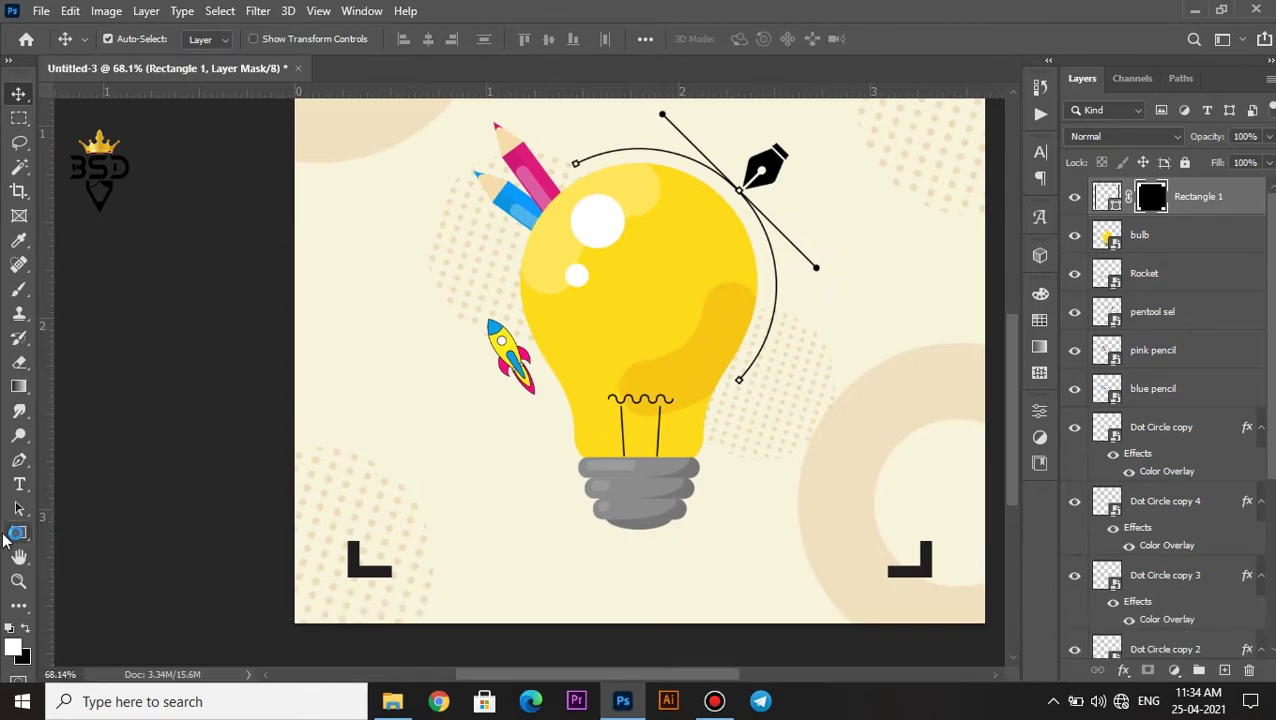
click(20, 534)
click(1224, 671)
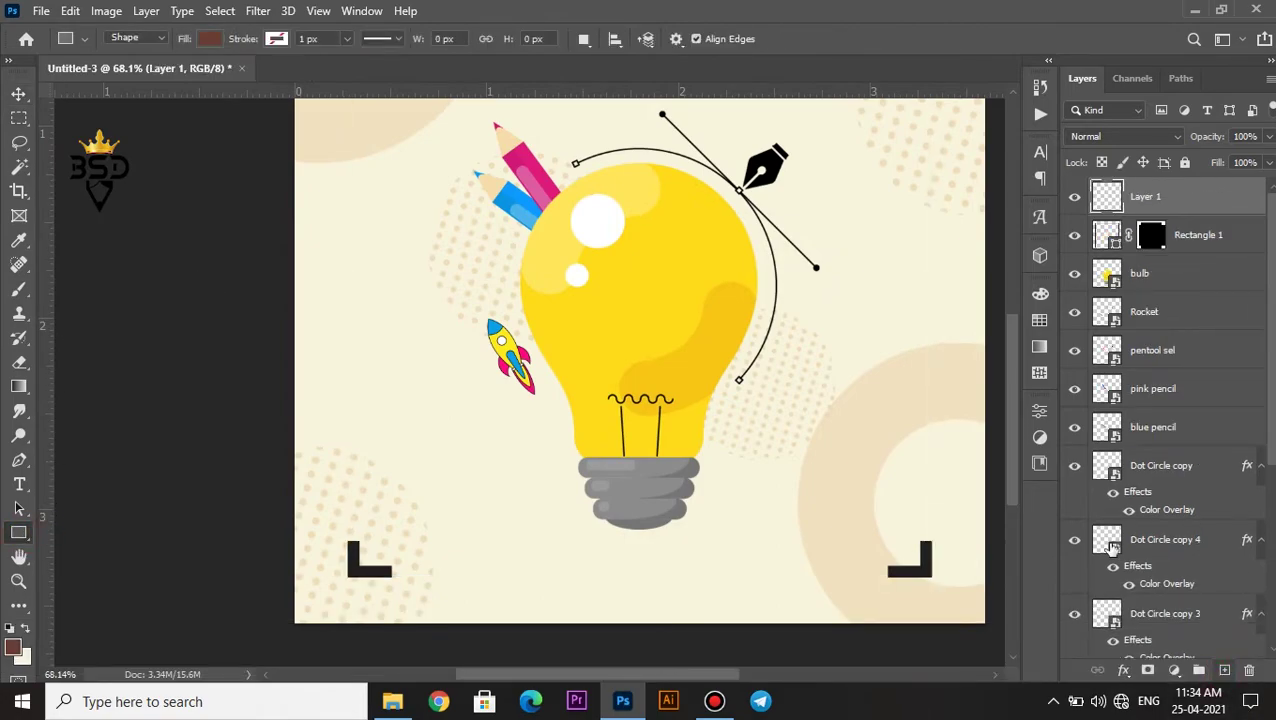
mouse_move(331, 287)
mouse_down()
mouse_move(362, 297)
mouse_move(374, 326)
mouse_up()
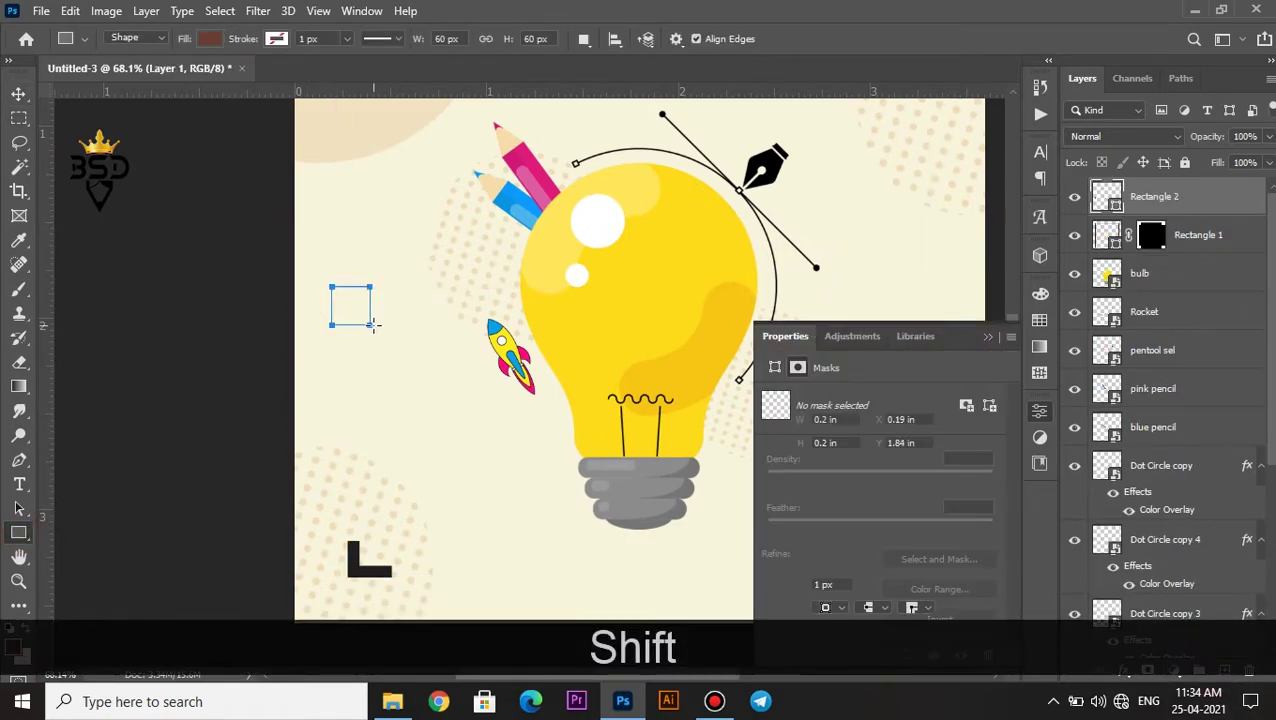
key(v)
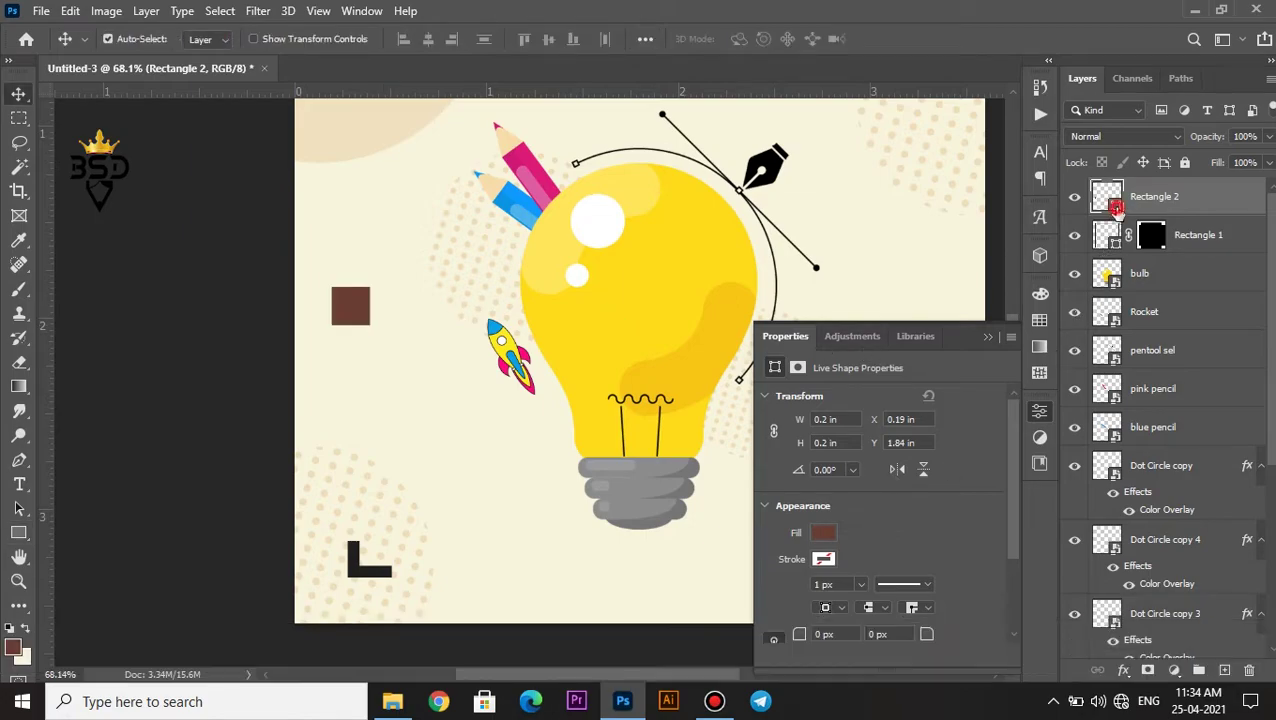
Fill the small square with the dark colour #212020 sampled from the corner bracket.
double_click(1110, 200)
click(352, 555)
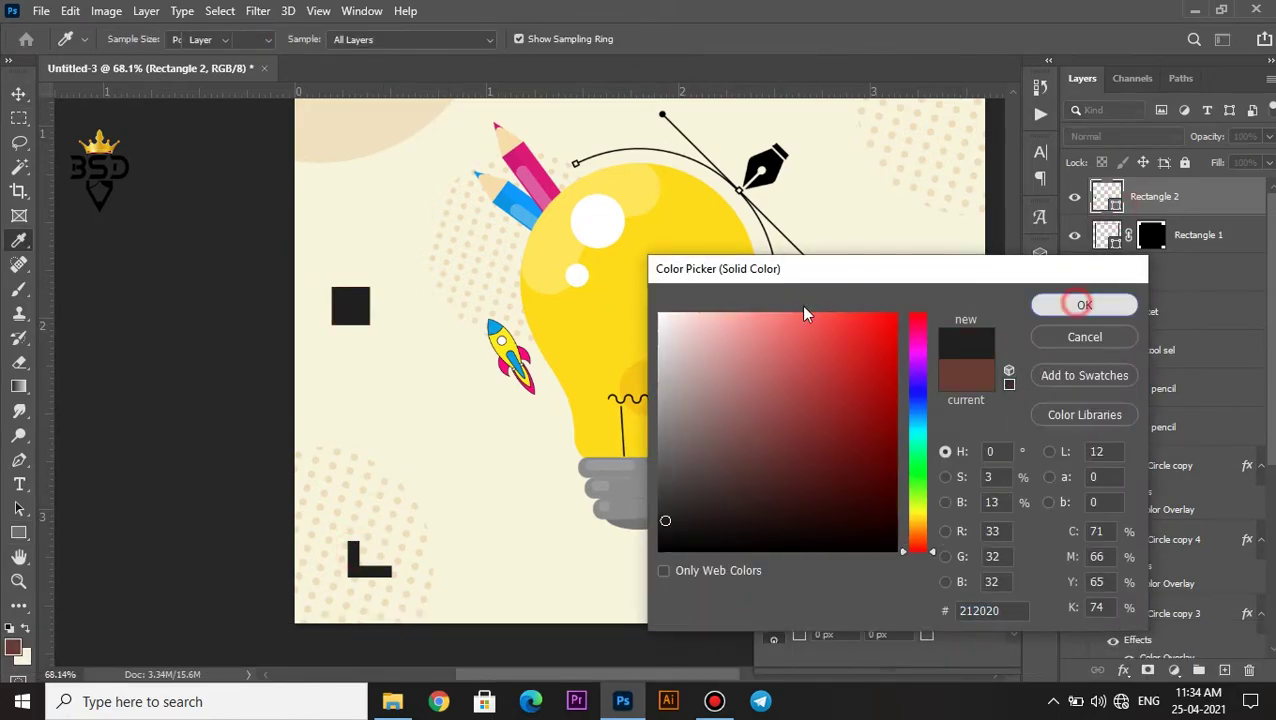
click(1084, 305)
Duplicate the dark square flush below itself and recolour the copy with the blue sampled from the rocket's nose.
scroll(377, 312, up, 5)
drag(336, 350, 336, 397)
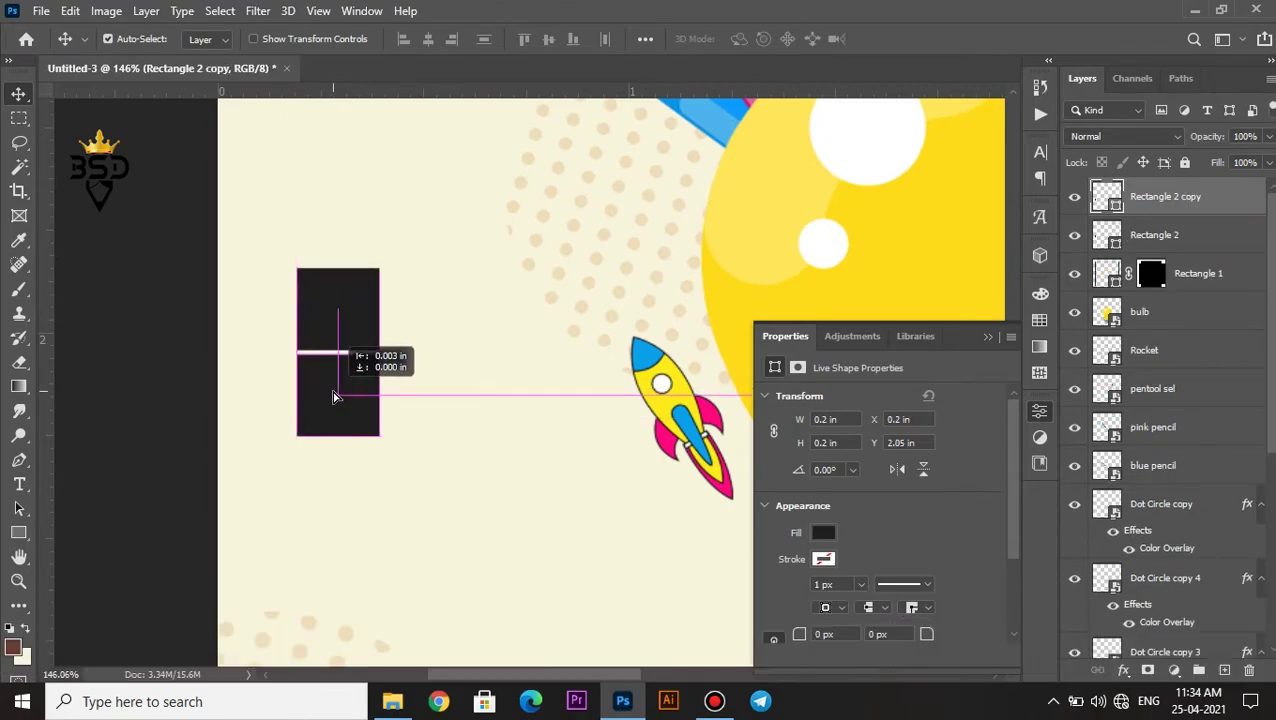
key(Up)
key(Up)
key(Up)
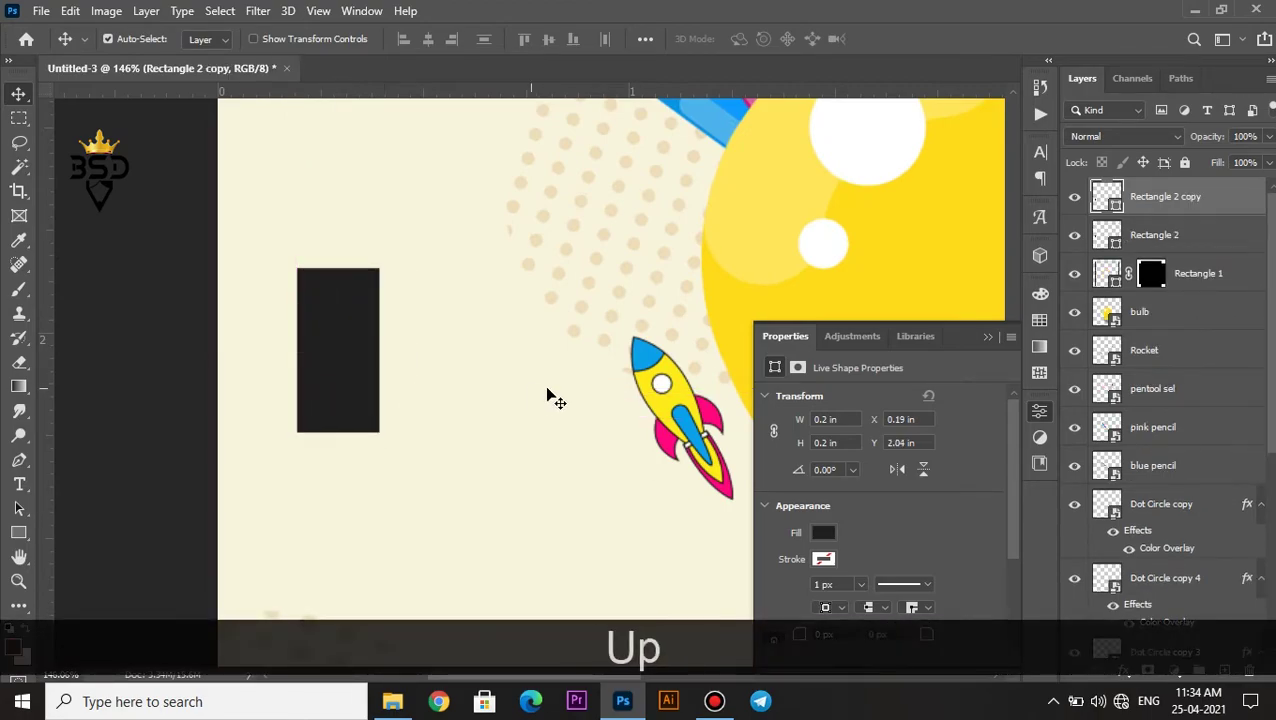
double_click(1108, 199)
click(643, 353)
click(1084, 305)
Duplicate the blue square flush below itself and recolour the copy with the yellow sampled from the bulb.
key(v)
scroll(334, 379, down, 1)
drag(334, 385, 333, 467)
key(Up)
key(Up)
key(Up)
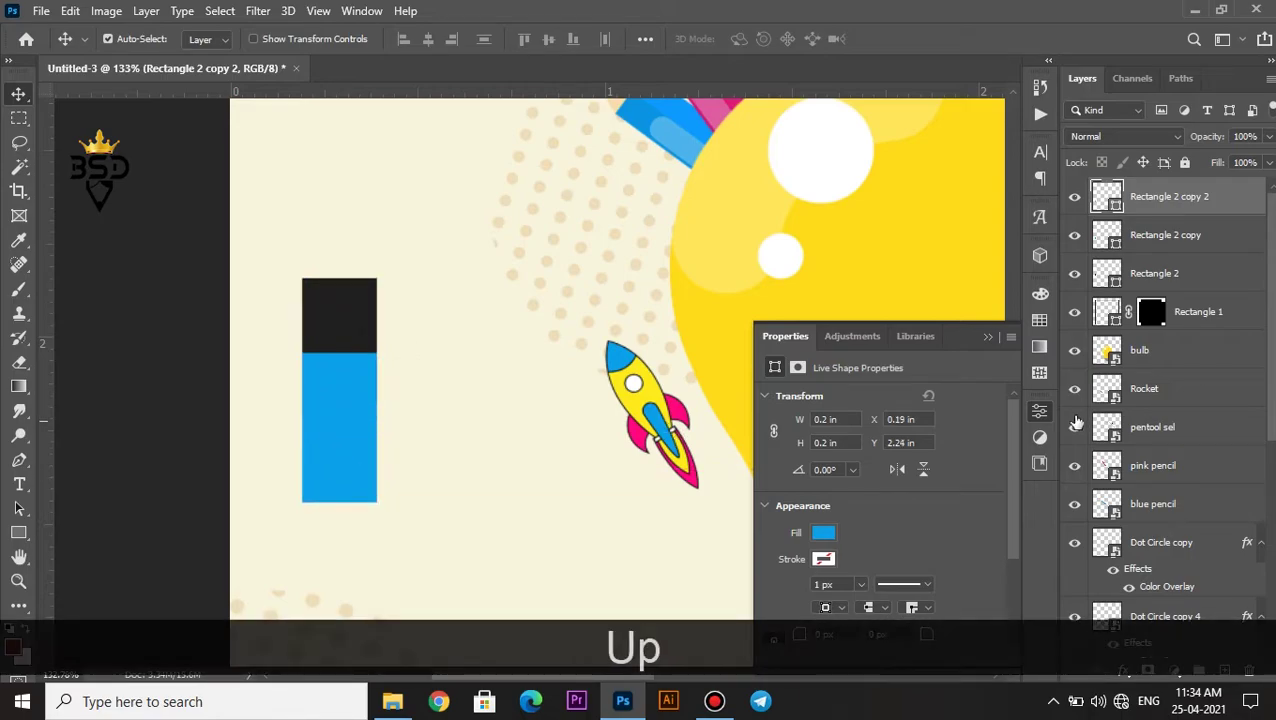
double_click(1110, 199)
click(715, 213)
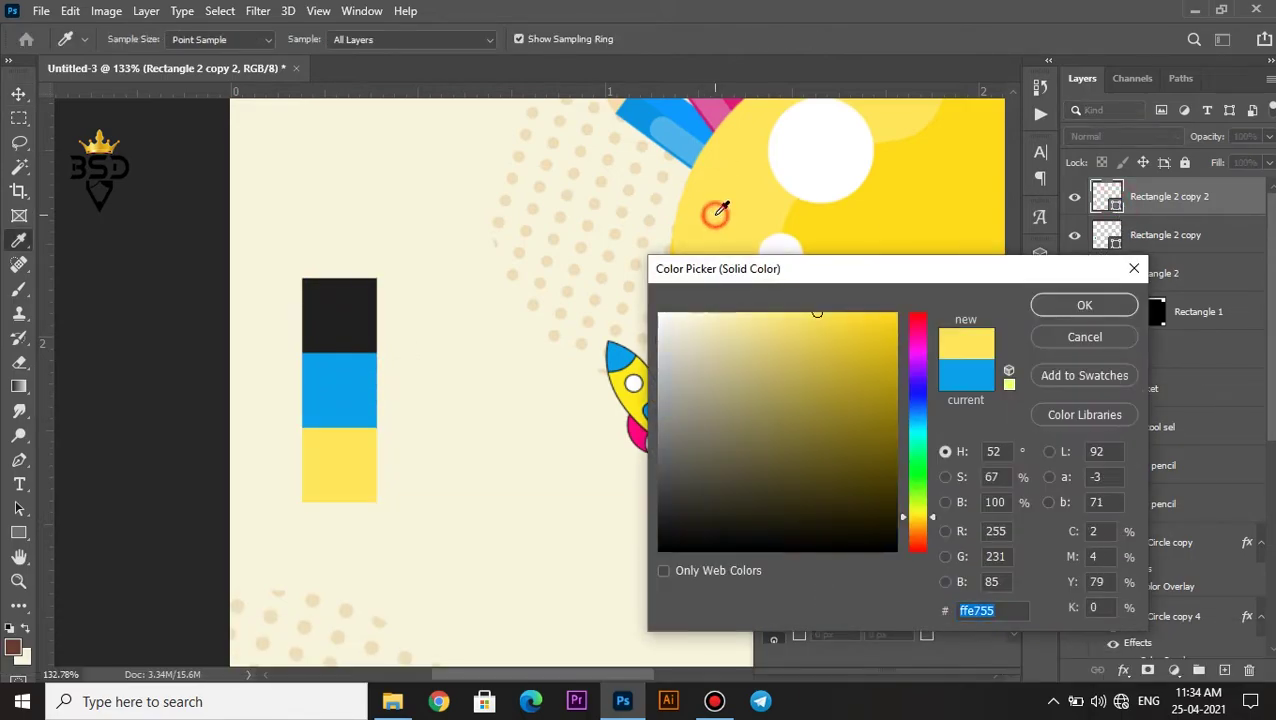
click(1056, 305)
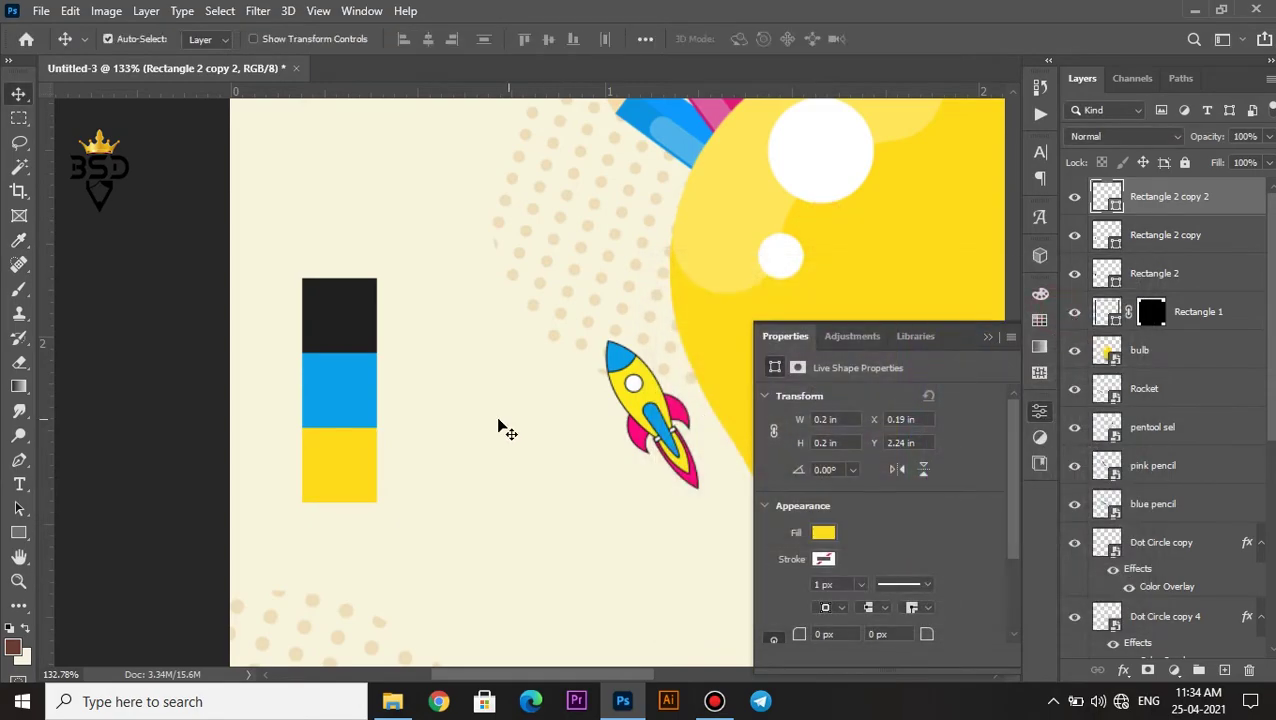
Duplicate the yellow square and position the copy flush below it as the fourth square of the column.
drag(362, 474, 336, 541)
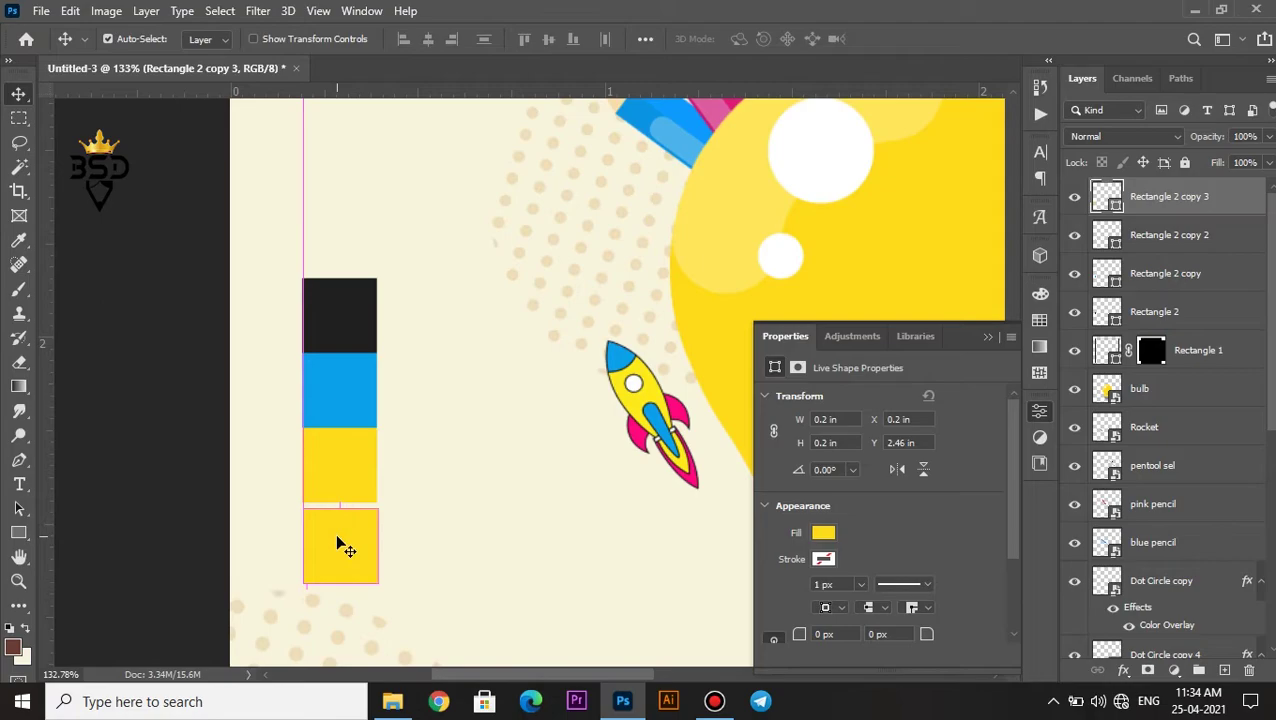
scroll(340, 535, up, 6)
key(Up)
key(Up)
key(Up)
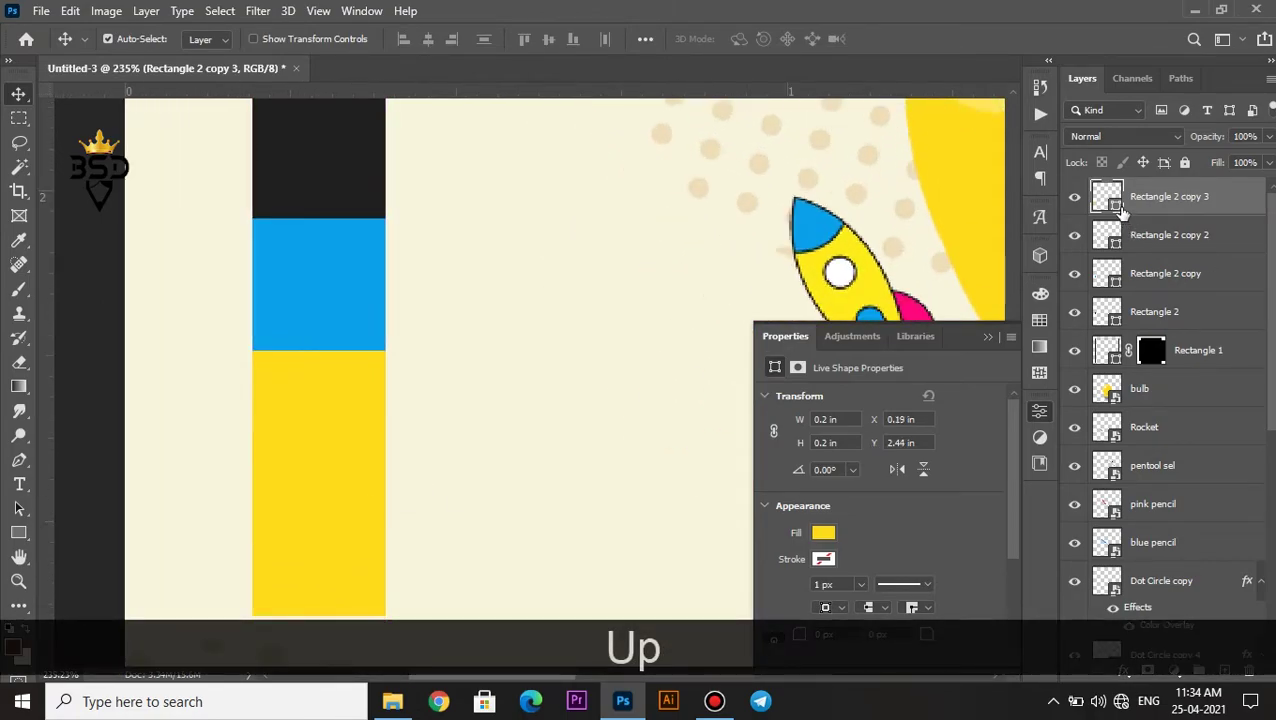
Recolour the fourth square of the column with the pink sampled from the rocket.
click(986, 336)
double_click(1117, 205)
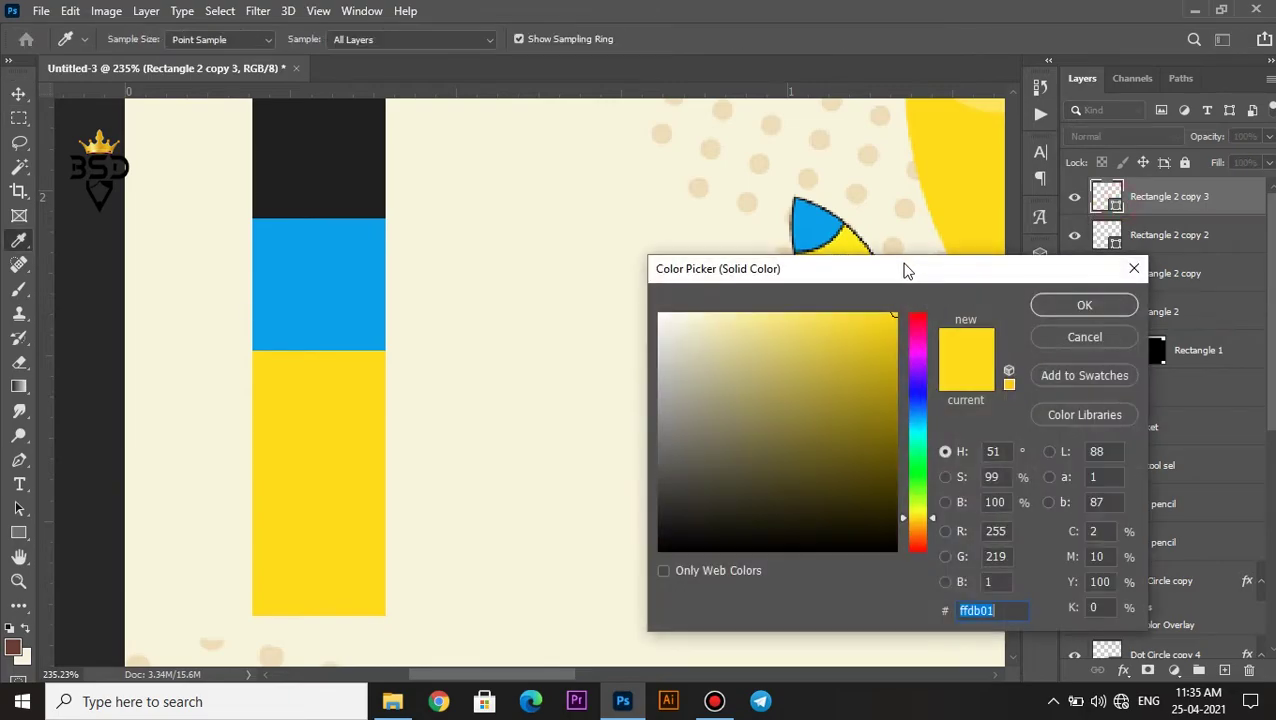
drag(906, 270, 975, 452)
click(847, 366)
click(1155, 484)
key(v)
key(ctrl+0)
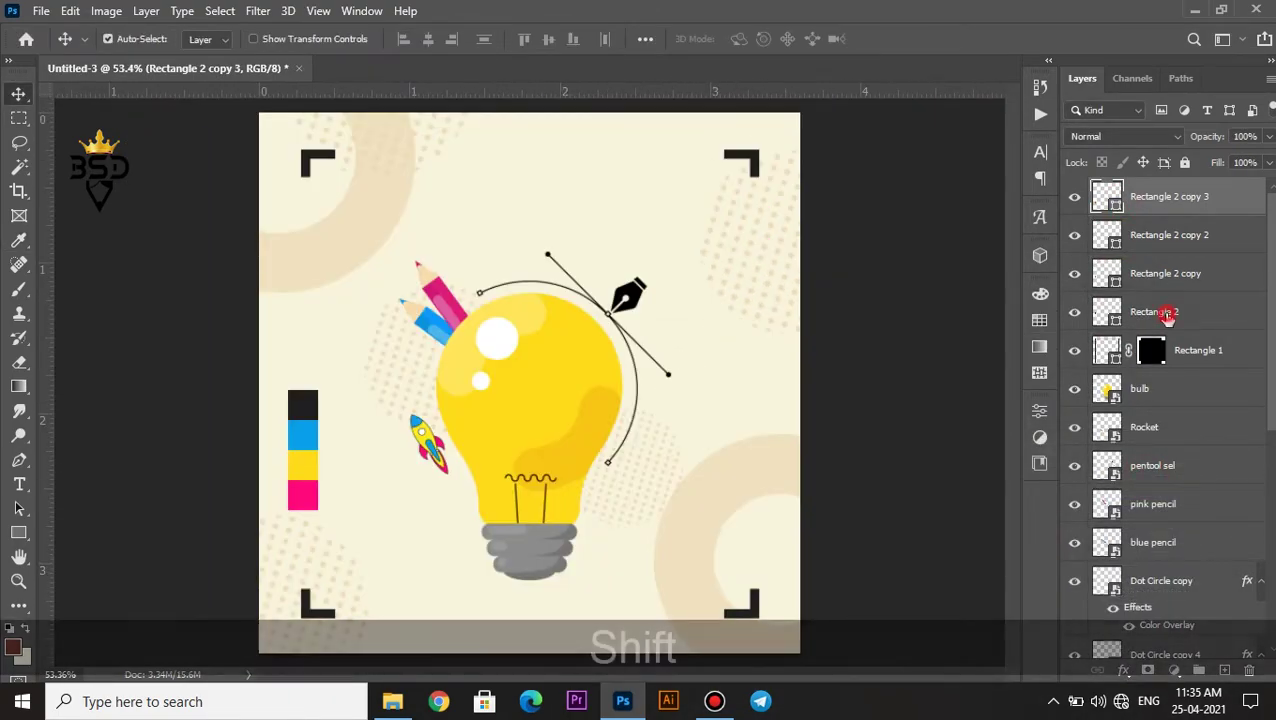
Select all four colour squares and scale the column down together to about 88%.
shift+click(1160, 312)
scroll(371, 490, down, 1)
key(ctrl+t)
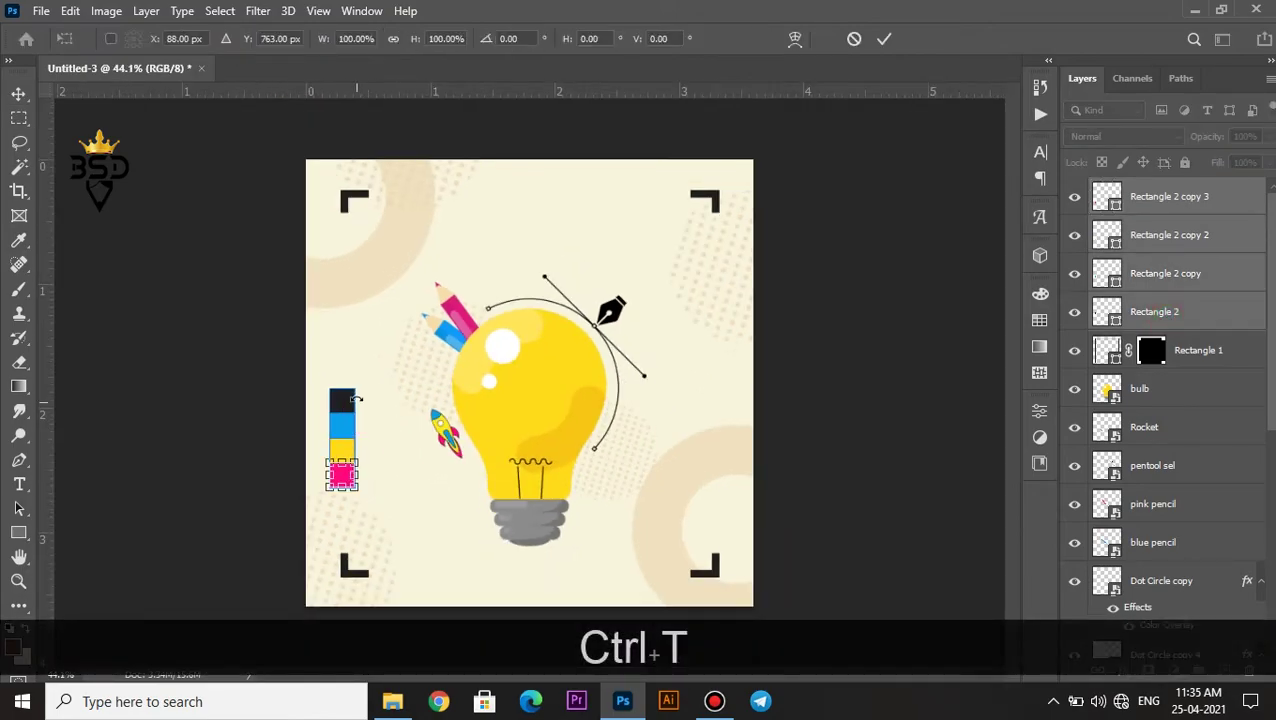
key(Return)
key(ctrl+t)
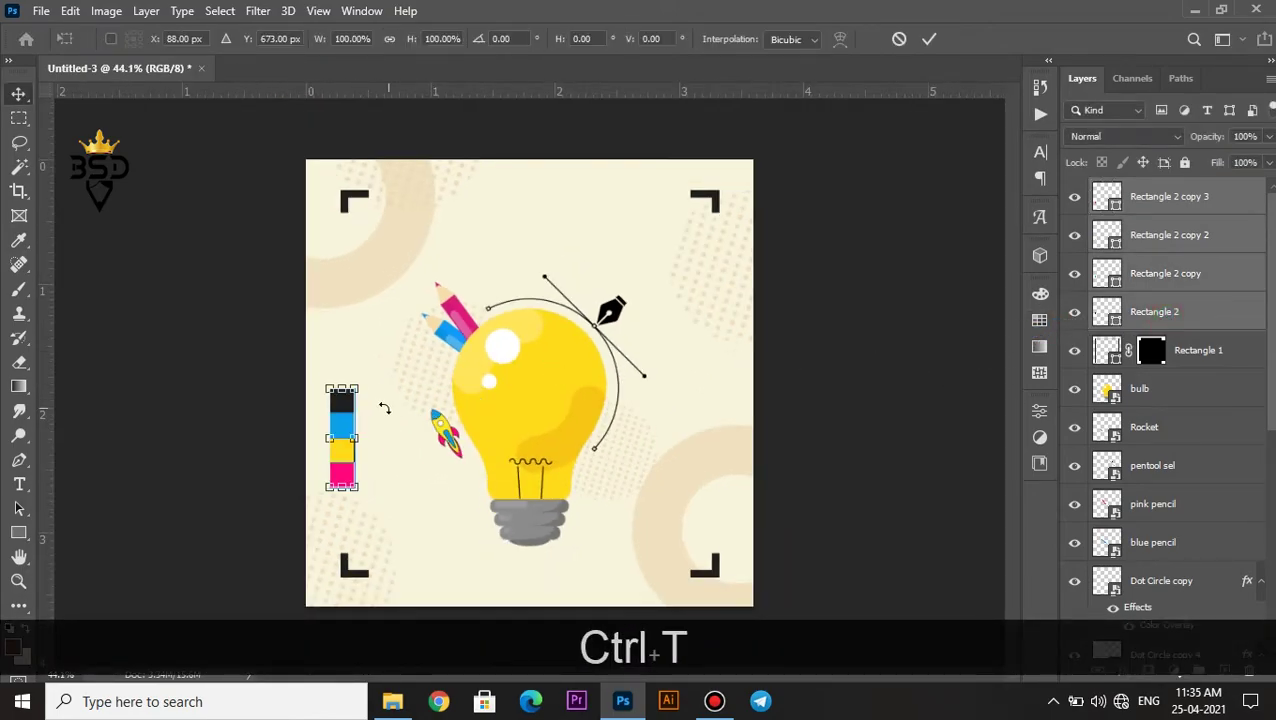
drag(357, 383, 351, 397)
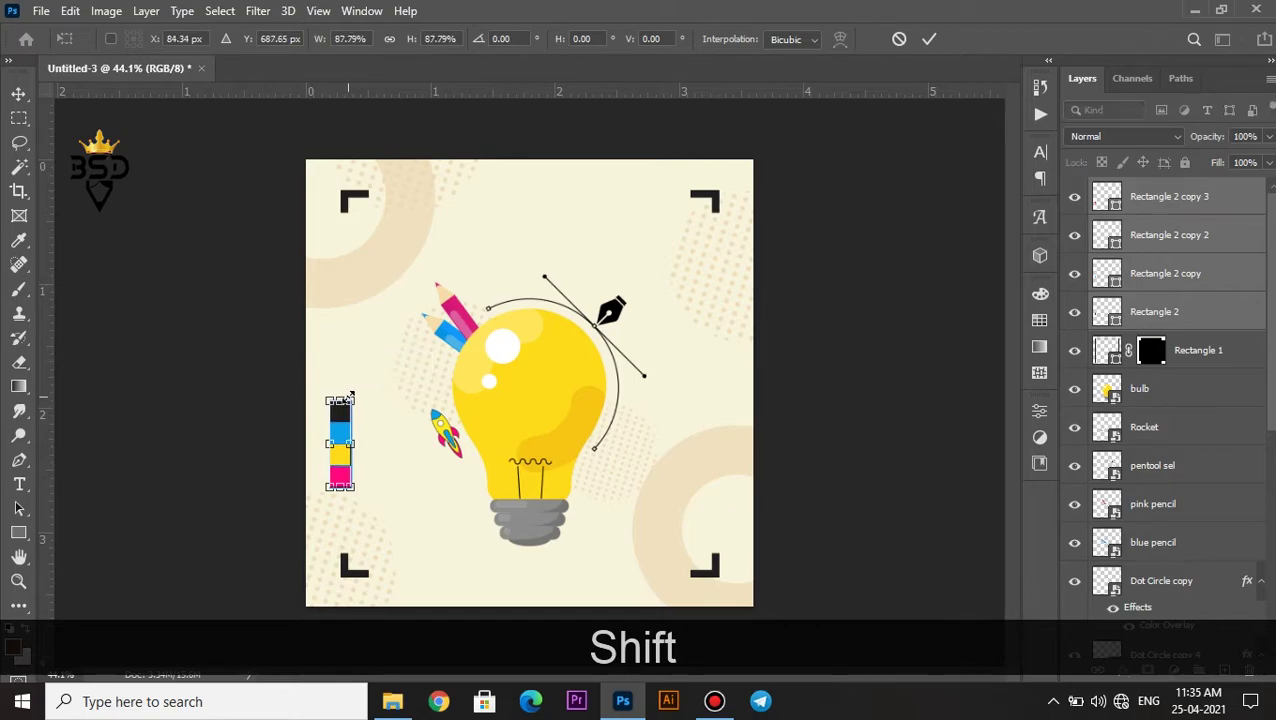
key(Return)
Move the colour-swatch column slightly lower along the poster's left edge and nudge it toward the line of the corner brackets.
mouse_move(339, 455)
mouse_down()
mouse_move(350, 464)
mouse_move(339, 477)
mouse_up()
key(Right)
key(Right)
key(Right)
key(Right)
key(Right)
key(Right)
key(Right)
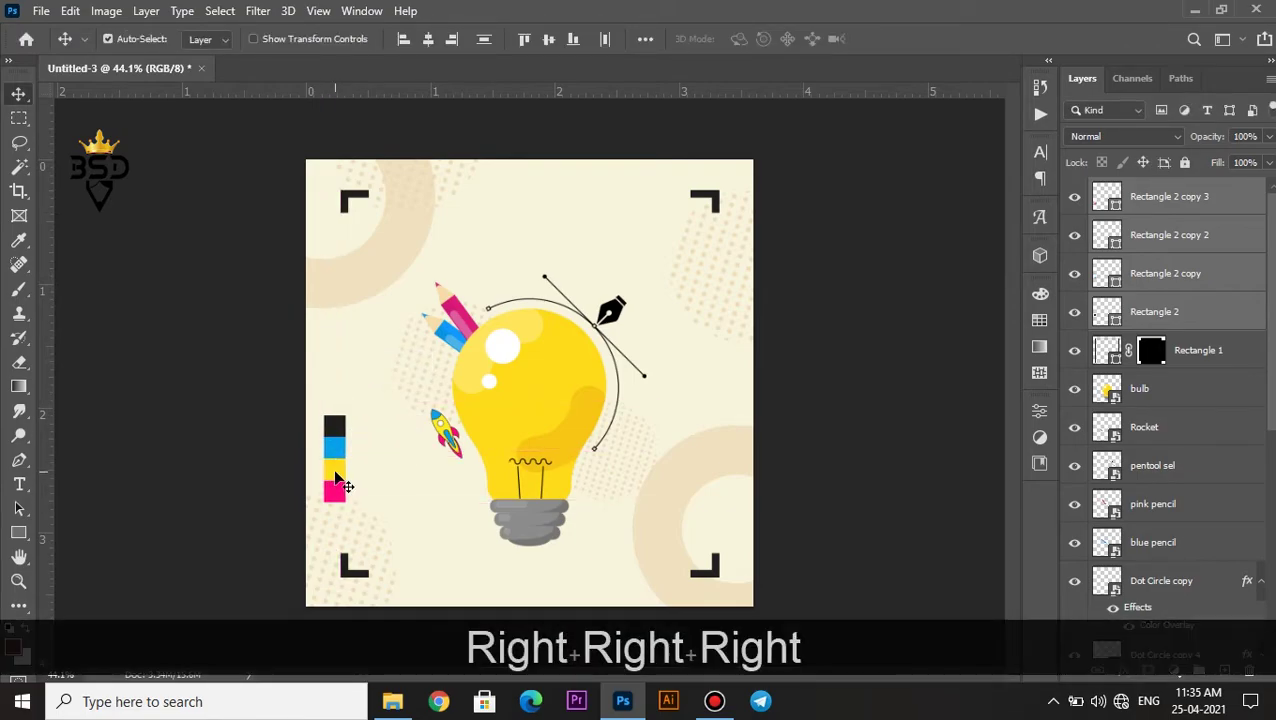
key(Right)
Duplicate the swatch column and position the copy near the poster's right edge, just beneath the upper-right corner bracket.
drag(350, 489, 733, 318)
key(Left)
key(Left)
key(Left)
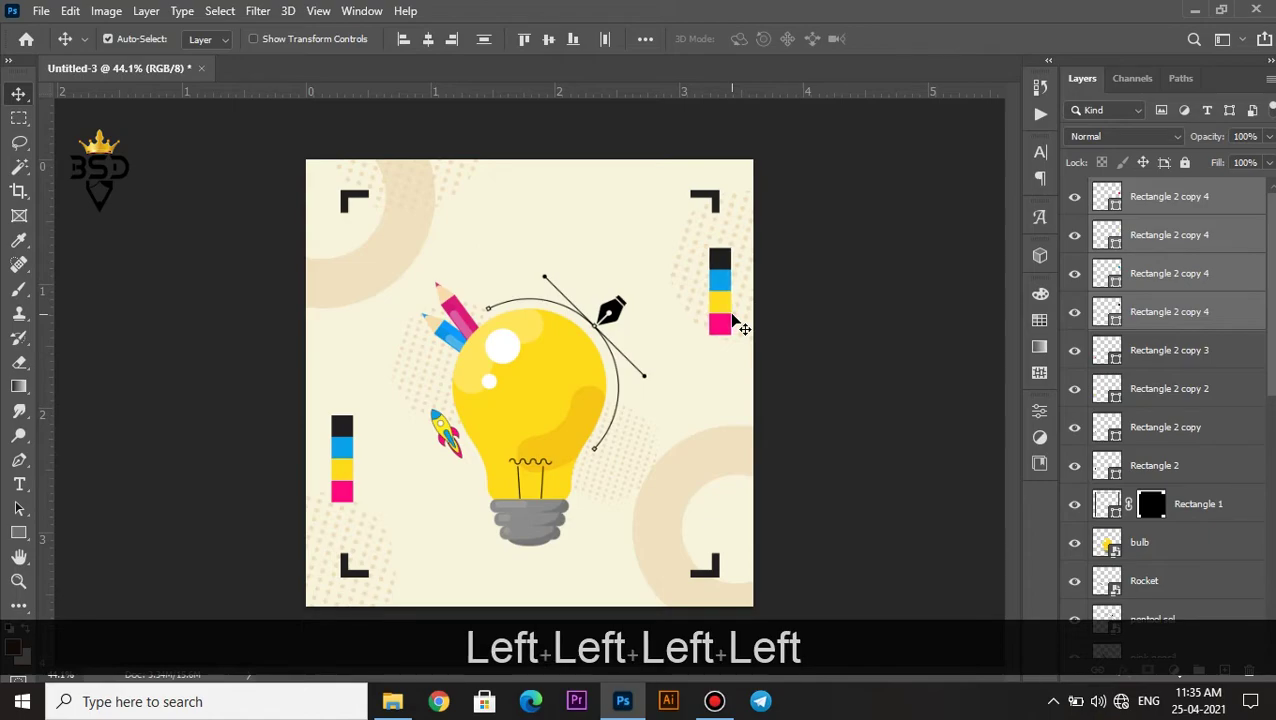
key(Up)
key(Left)
key(Left)
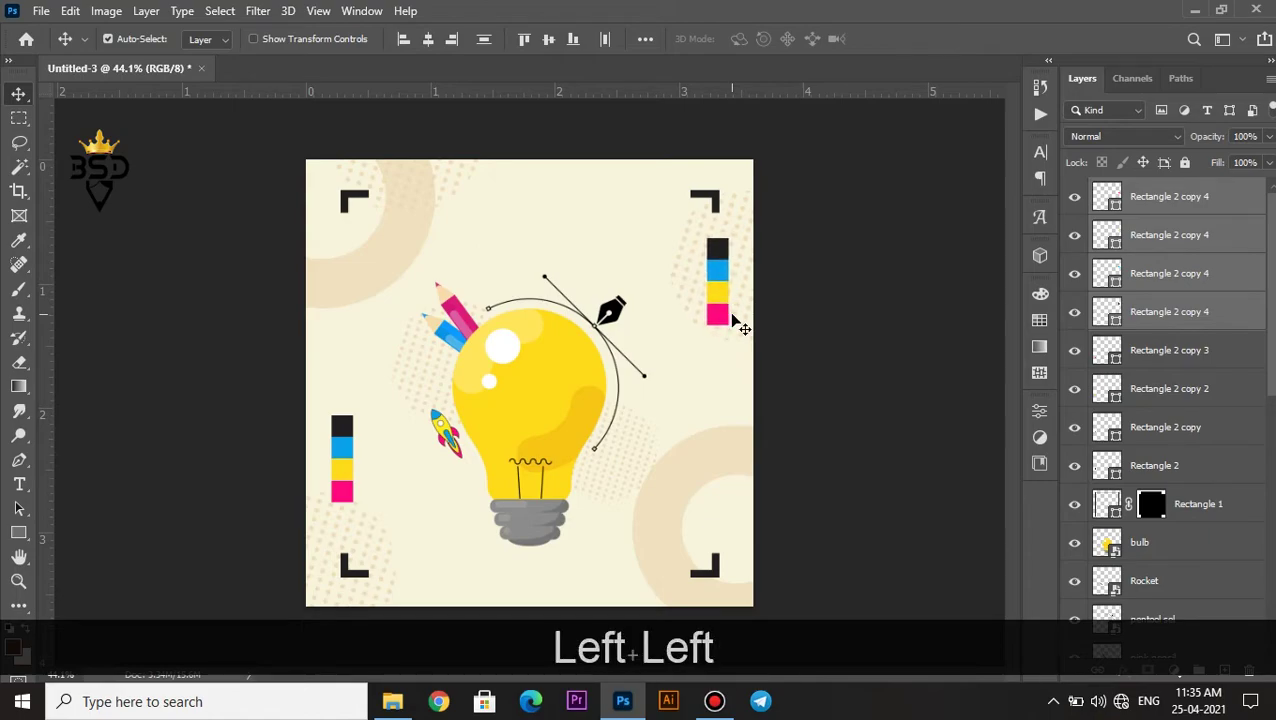
Convert all eight colour squares of both swatch columns into one smart object.
scroll(585, 490, down, 2)
scroll(740, 190, up, 1)
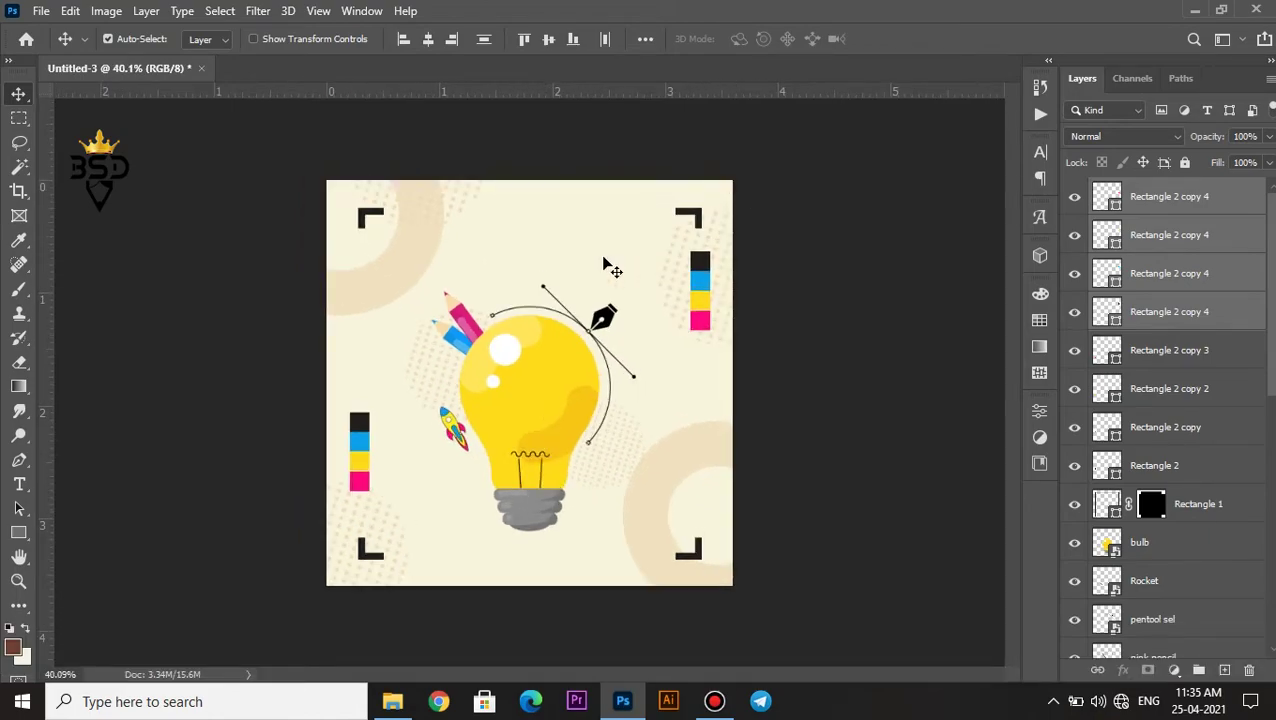
scroll(518, 279, up, 7)
key(space)
drag(491, 238, 505, 370)
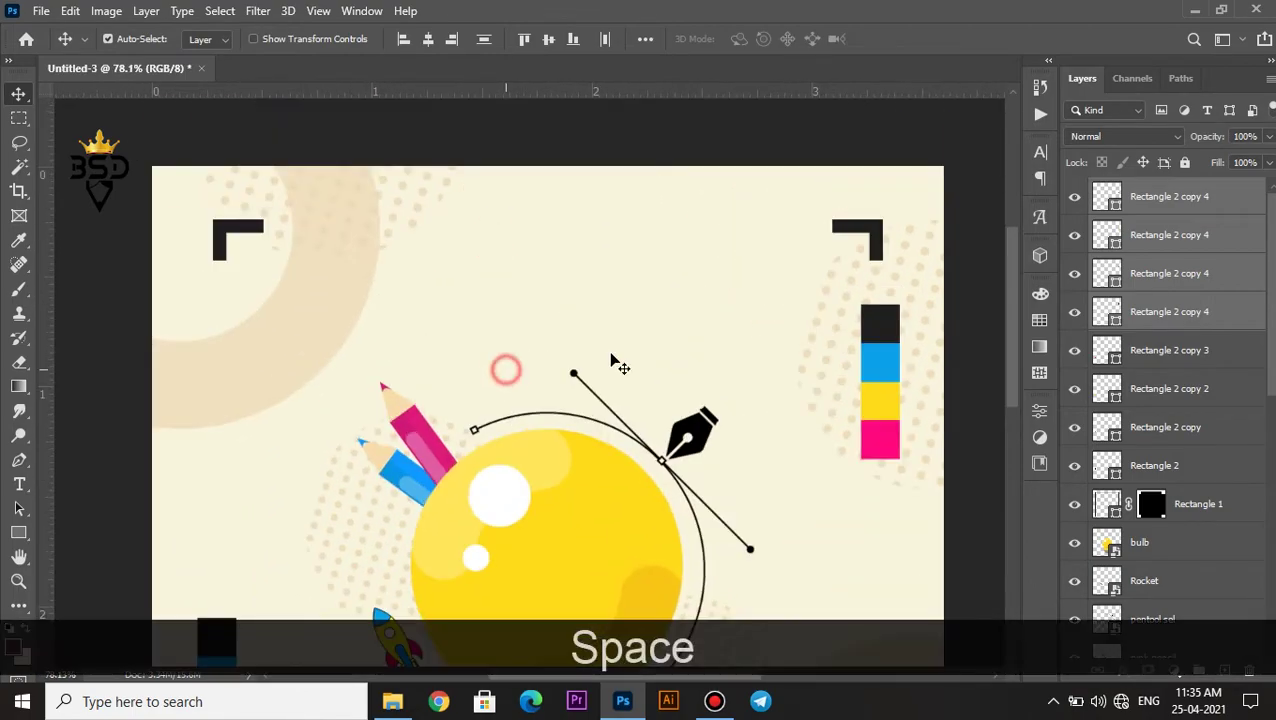
click(1189, 209)
shift+click(1179, 482)
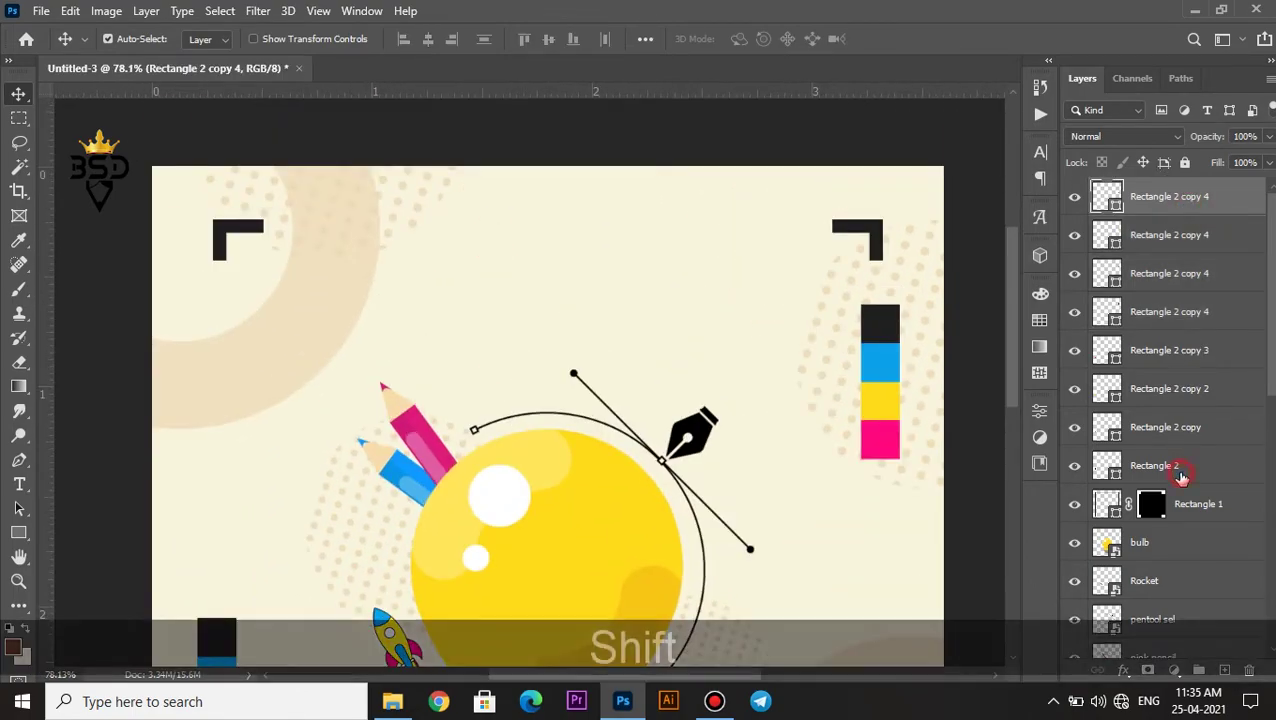
right_click(1192, 420)
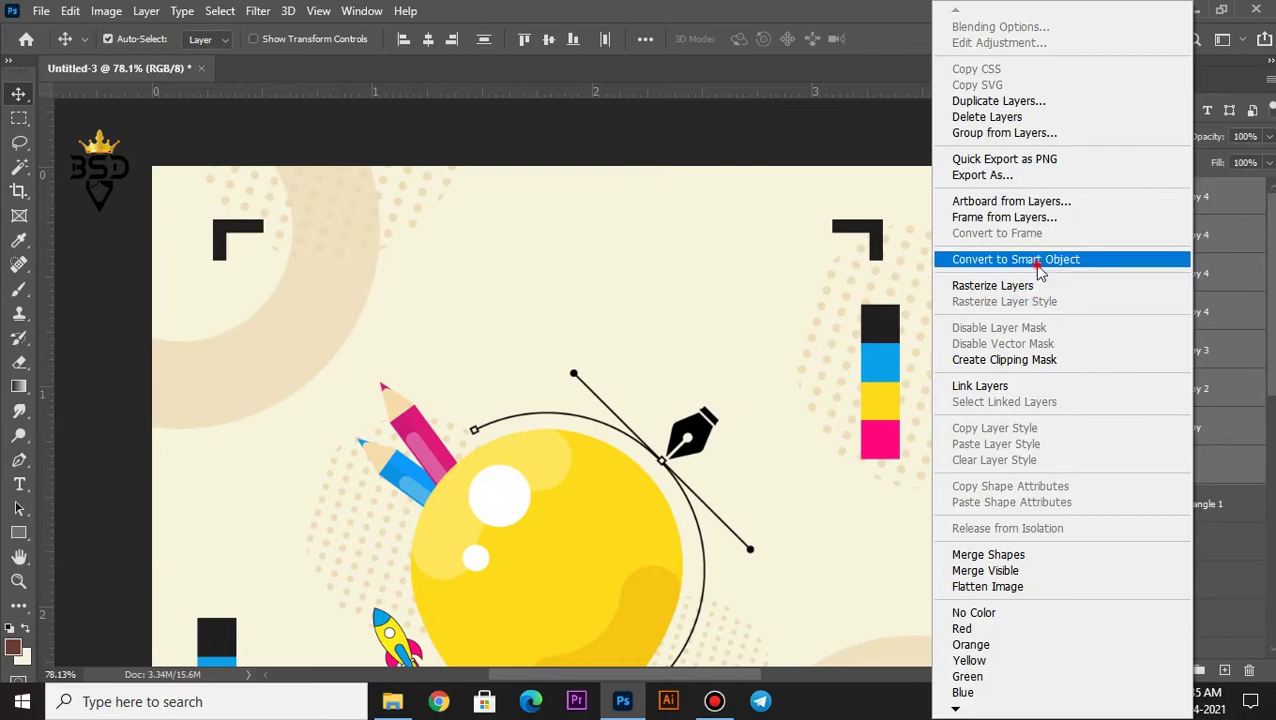
click(1036, 261)
Add the text "WORLD" above the bulb, on a new layer above the swatch smart object.
right_click(473, 207)
click(501, 209)
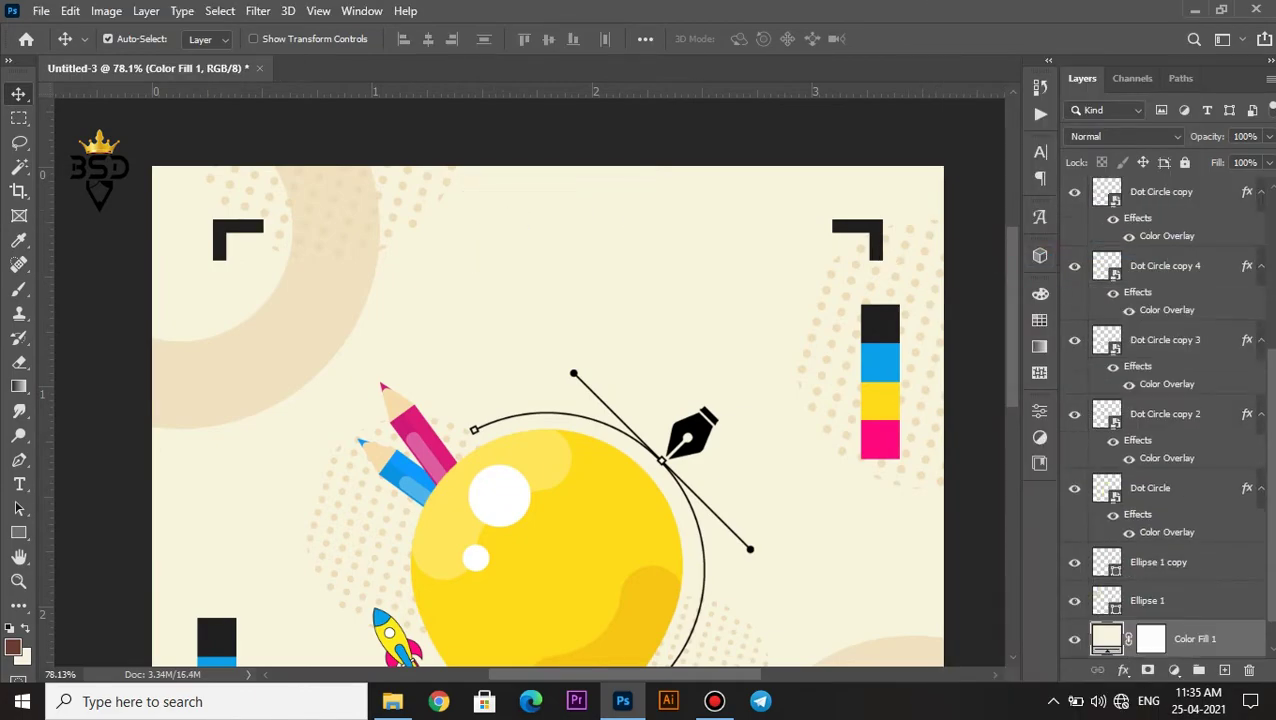
scroll(1180, 400, up, 5)
click(1222, 210)
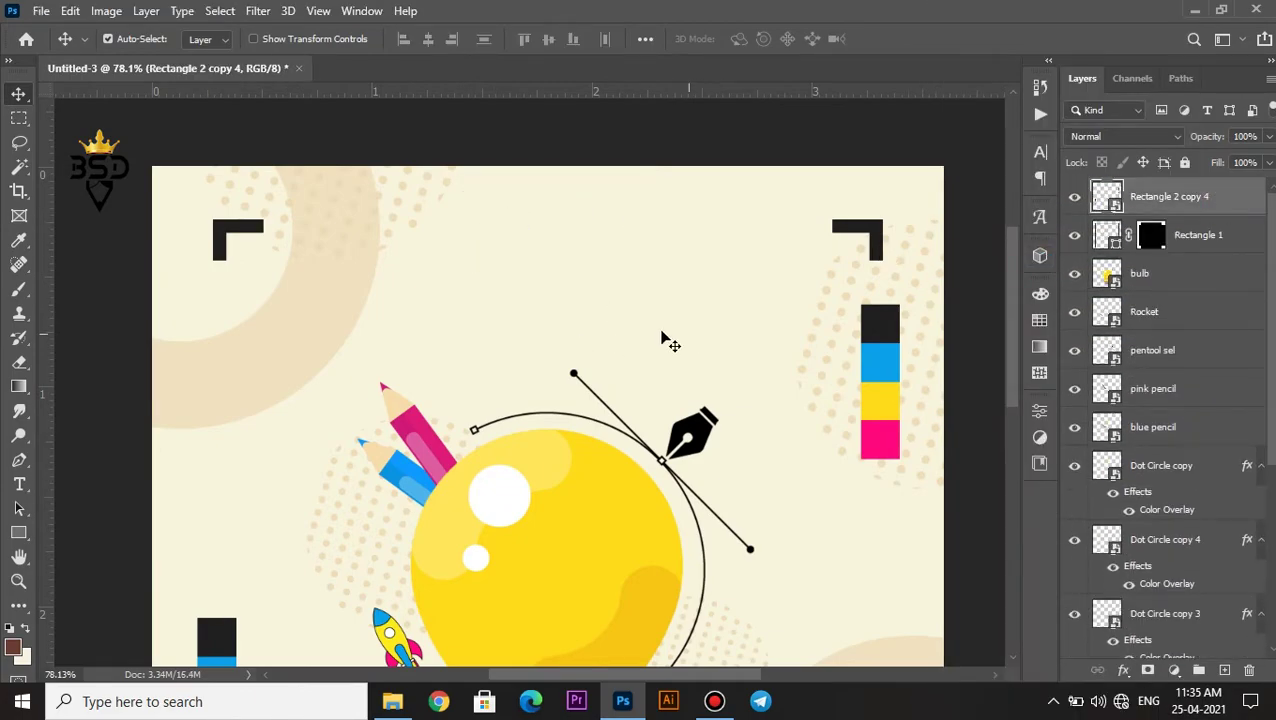
key(t)
click(513, 290)
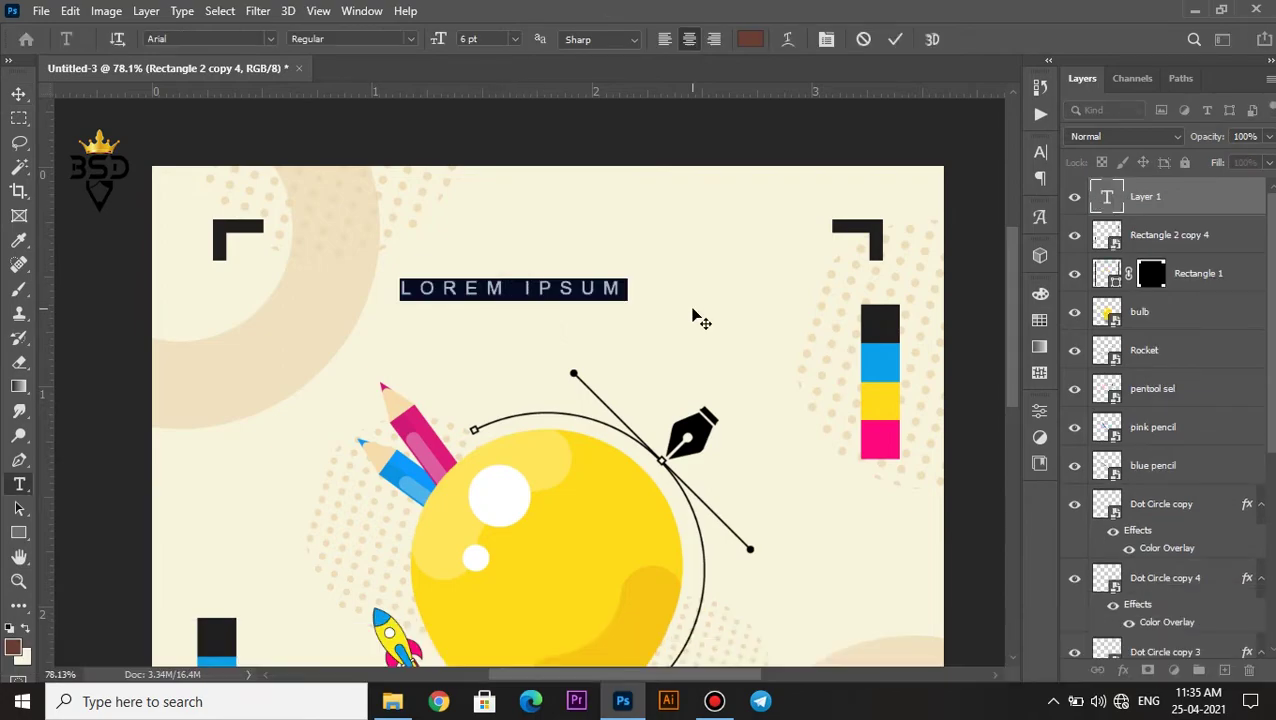
text(WORLD)
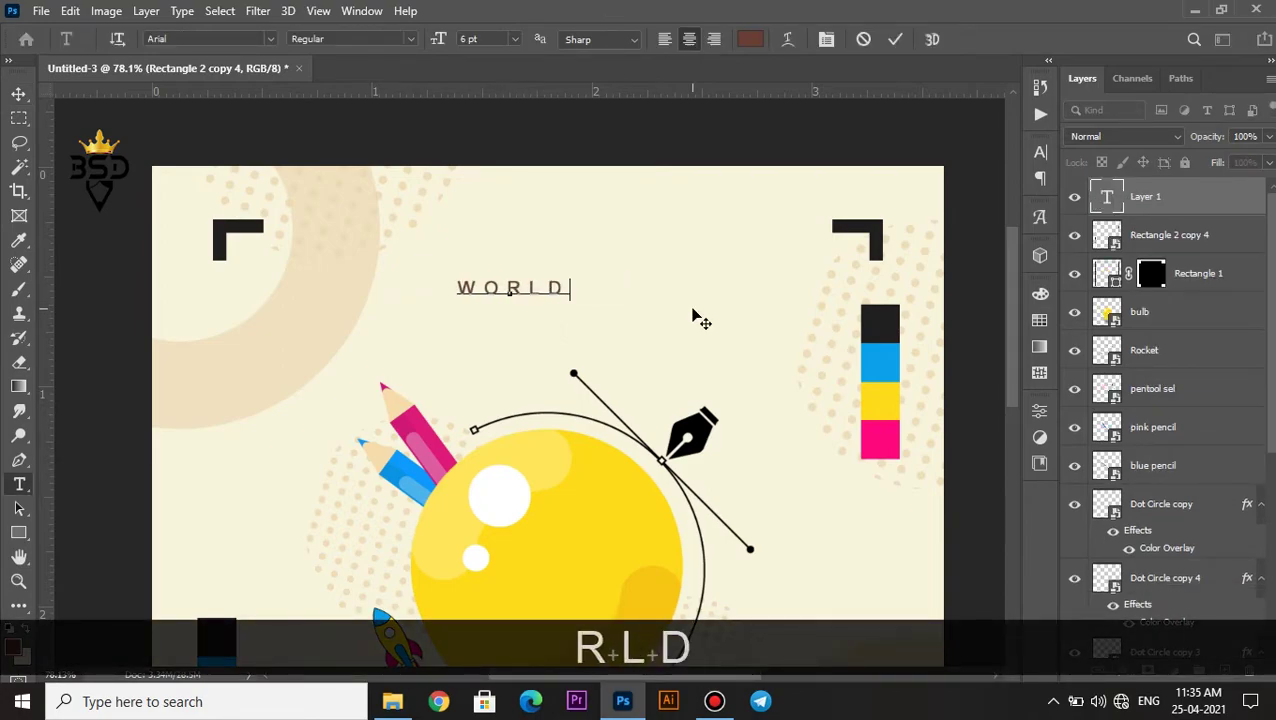
Recolour the WORLD text with the dark colour sampled from the corner bracket and set its size to 7 pt.
key(ctrl+a)
click(751, 41)
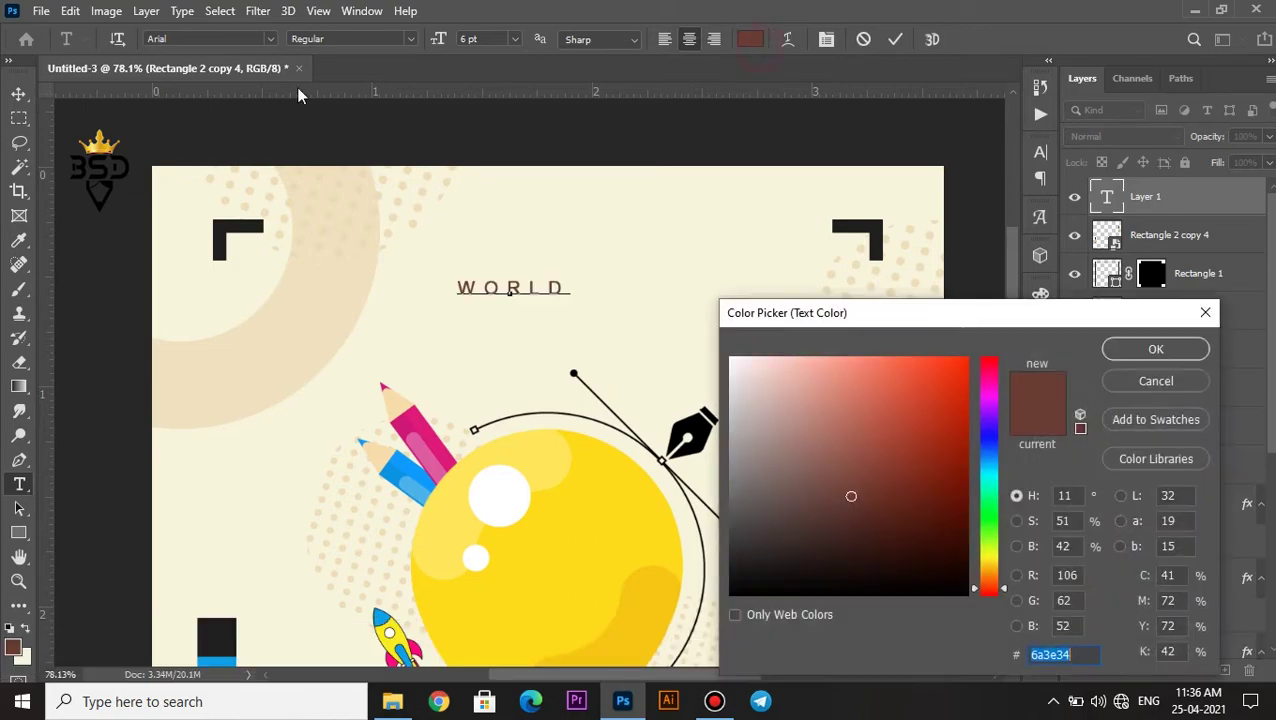
click(230, 226)
click(1155, 350)
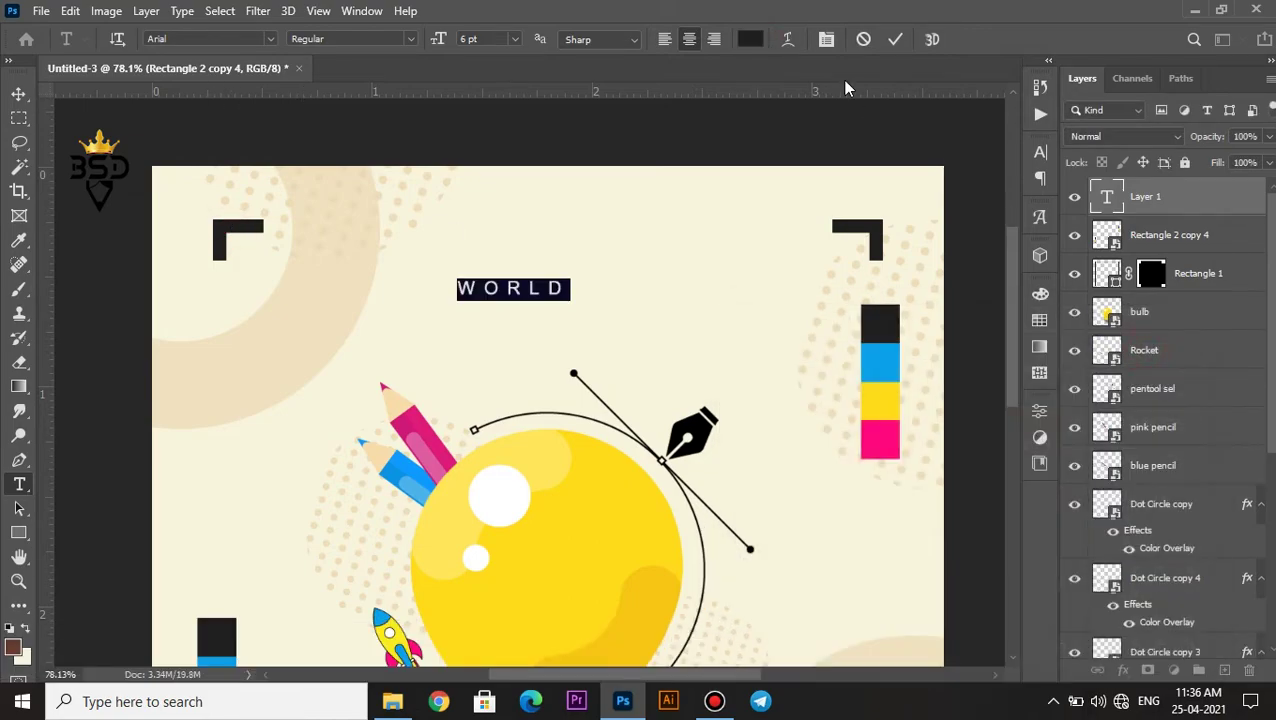
click(826, 39)
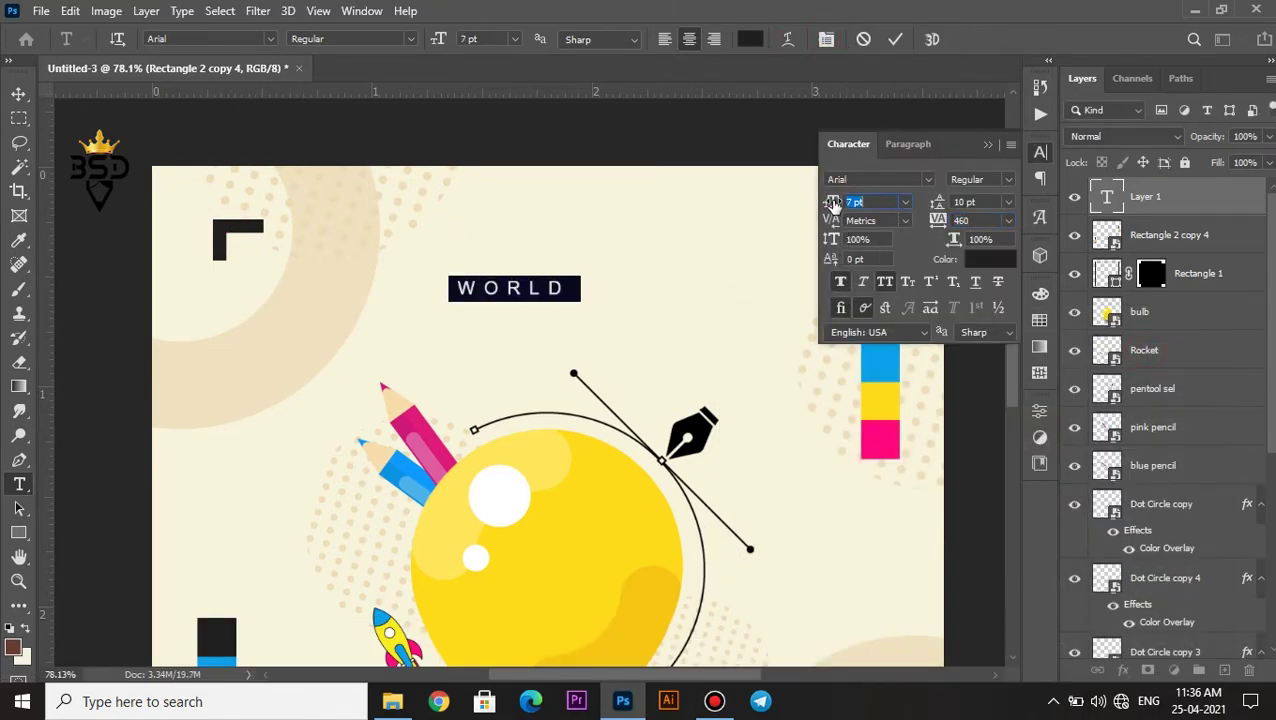
click(893, 45)
key(v)
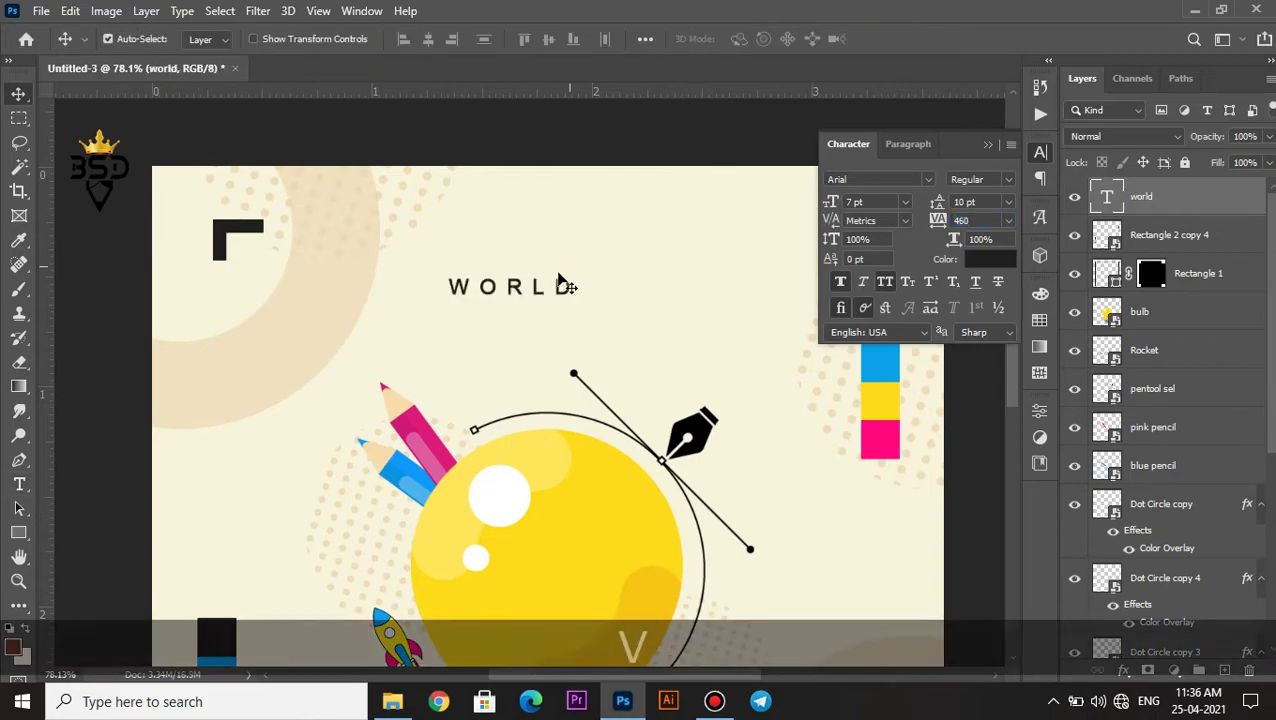
Move WORLD up between the upper corner brackets, duplicate it just below, and change the copy's text to "GRAPHICS DAY".
drag(547, 285, 584, 253)
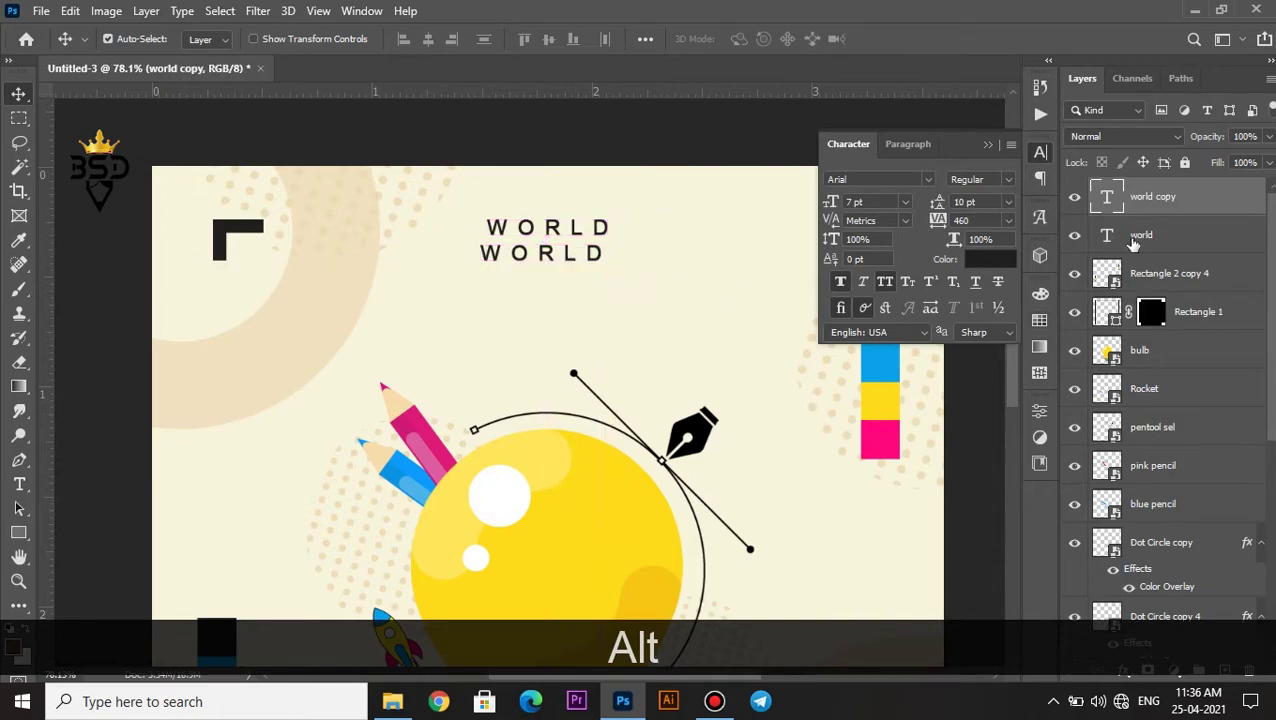
double_click(1107, 200)
text(GRAPHICS )
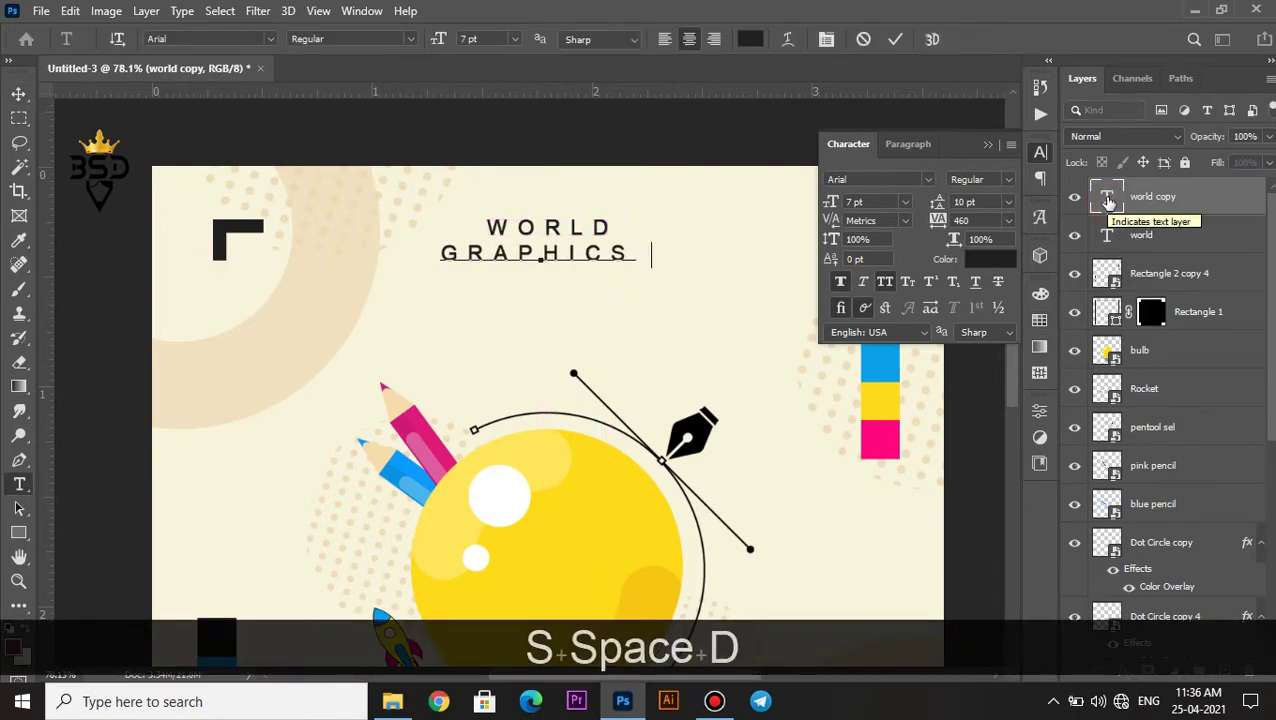
text(DAY)
Format GRAPHICS DAY without faux bold, in the Mismo Campus font at 20 pt with tracking 30.
key(ctrl+a)
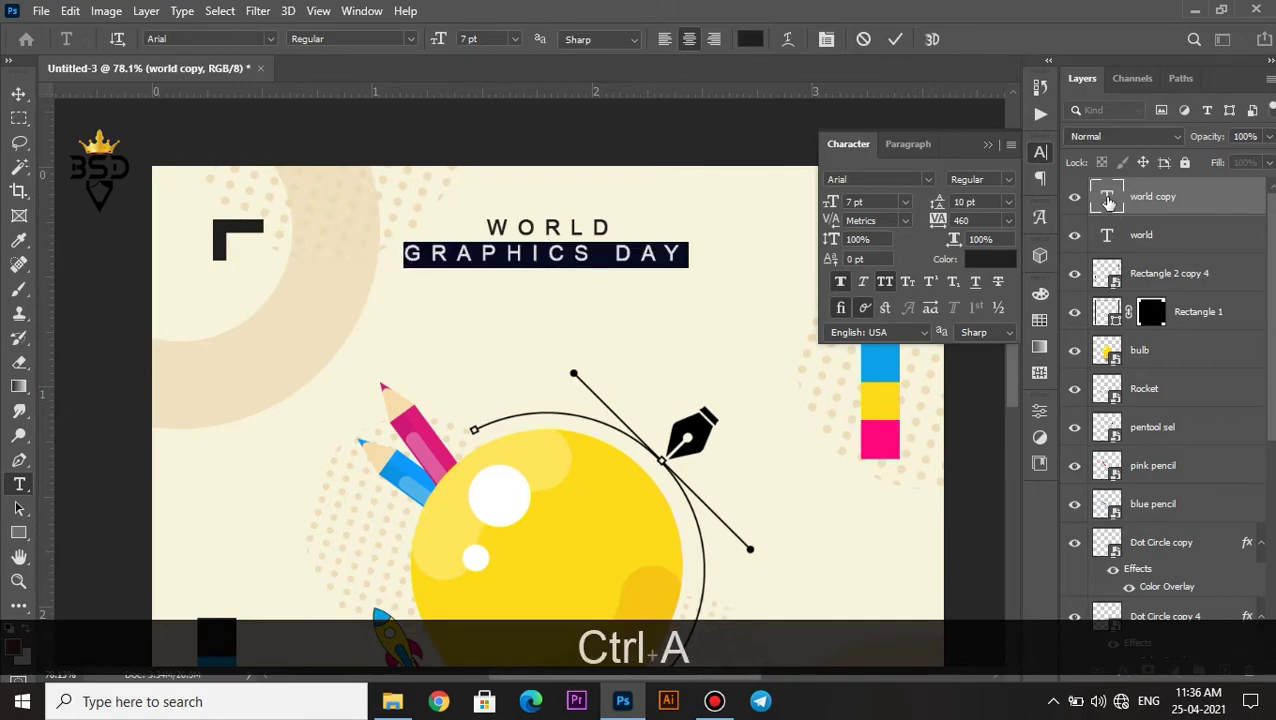
click(841, 283)
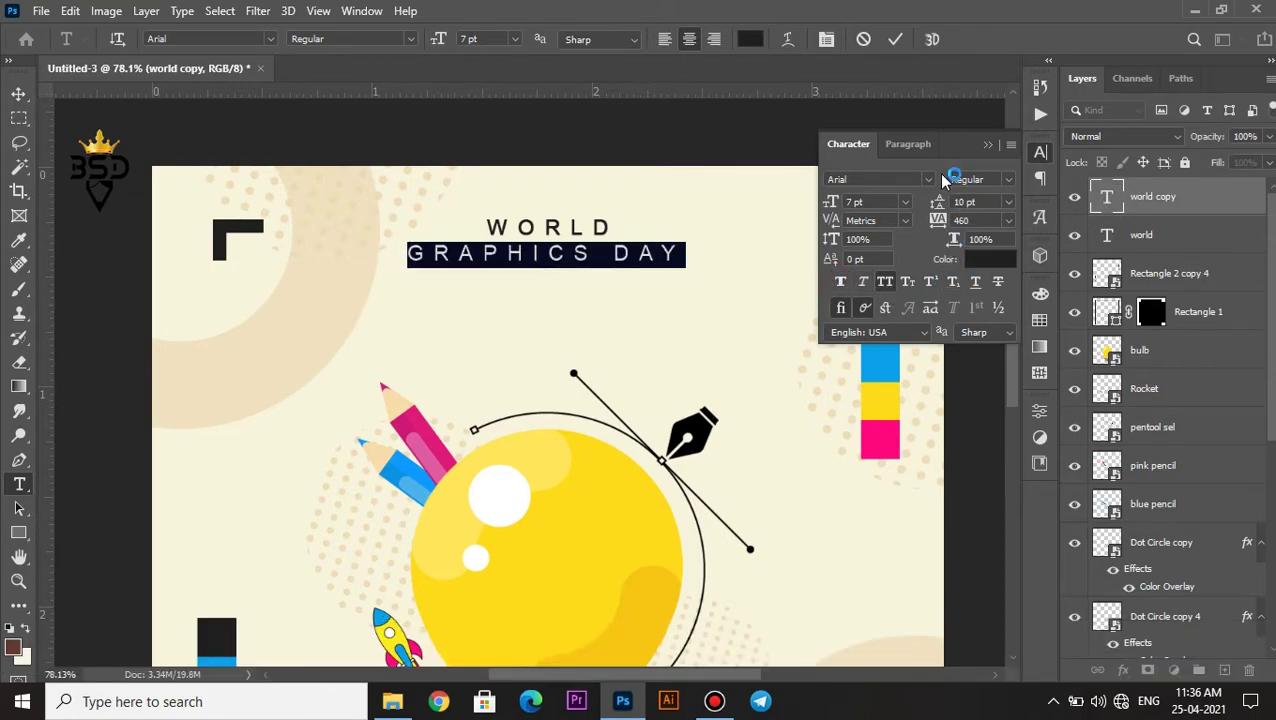
click(930, 180)
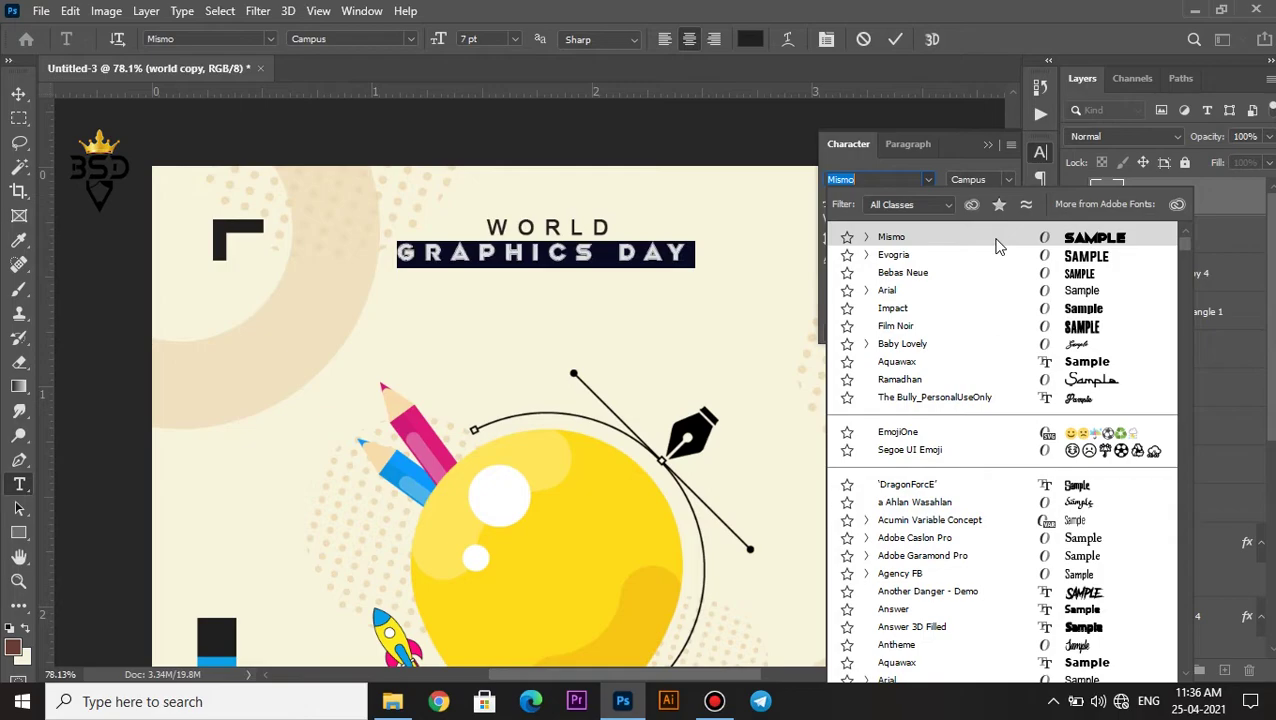
key(Escape)
drag(828, 205, 875, 207)
click(962, 220)
text(30)
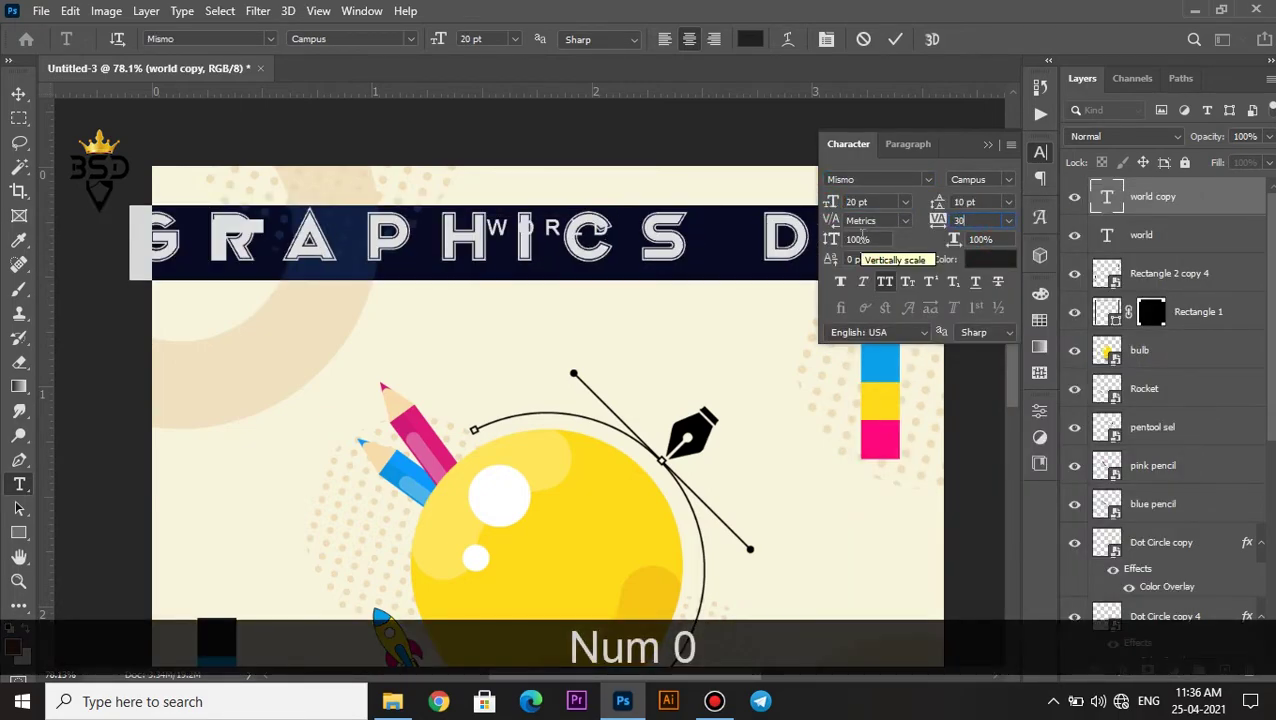
key(Return)
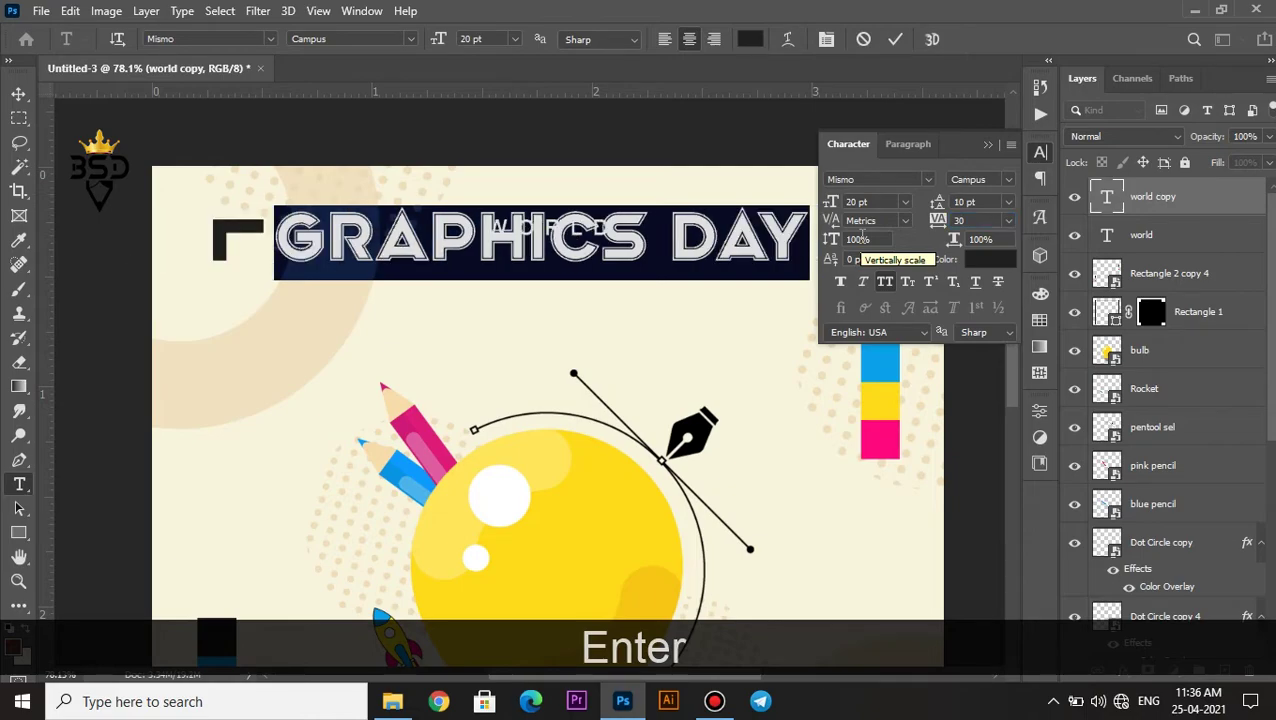
click(895, 39)
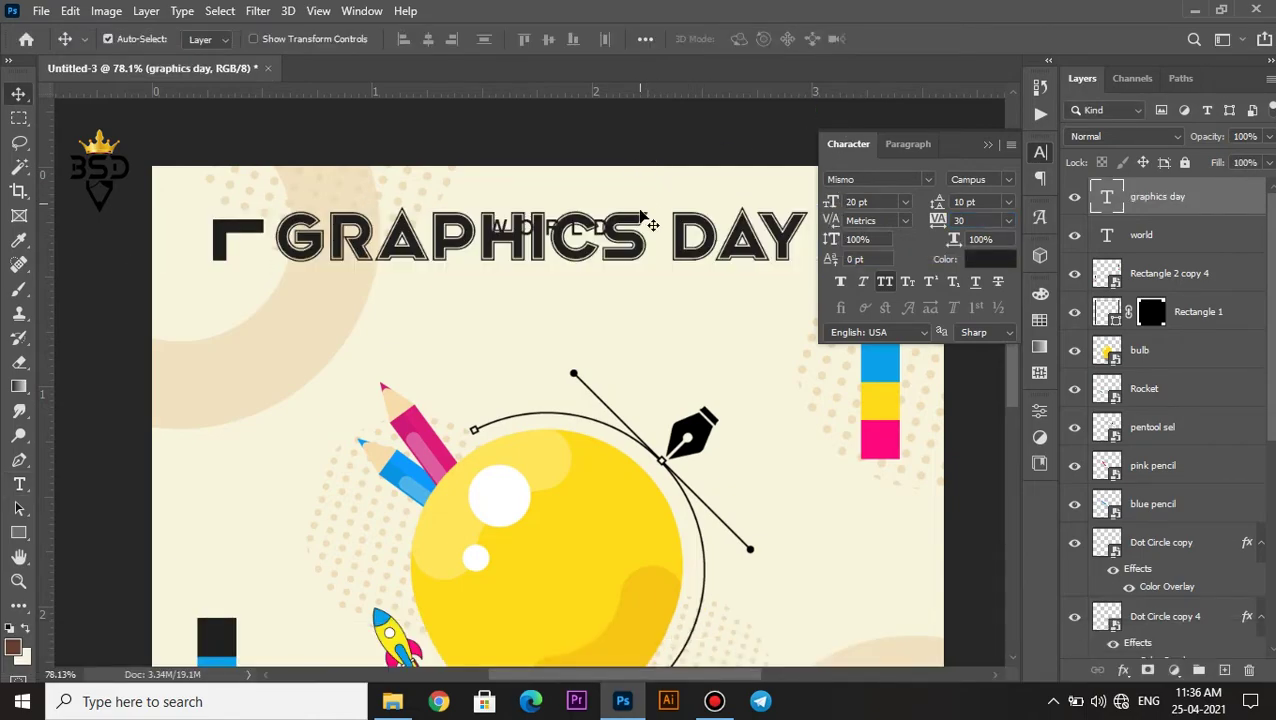
Position GRAPHICS DAY below WORLD, scale it about its centre to about 68%, and nudge it up closer to WORLD.
key(v)
drag(648, 222, 654, 265)
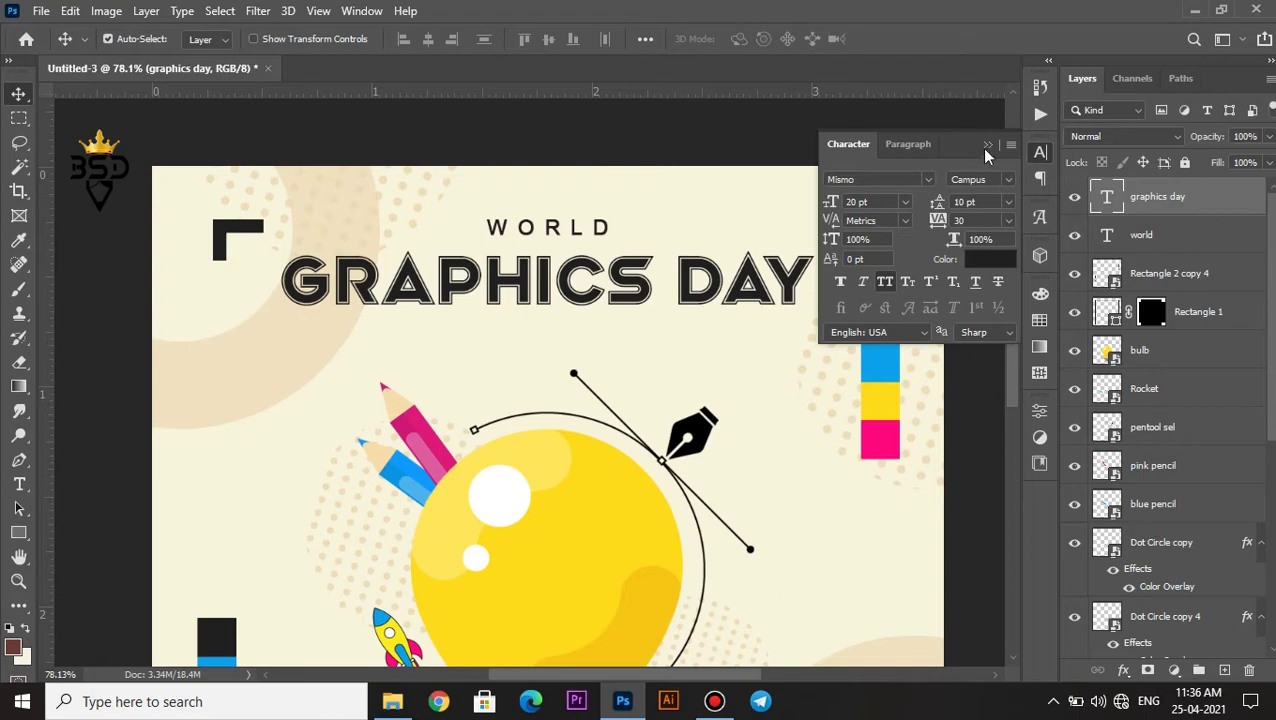
click(987, 147)
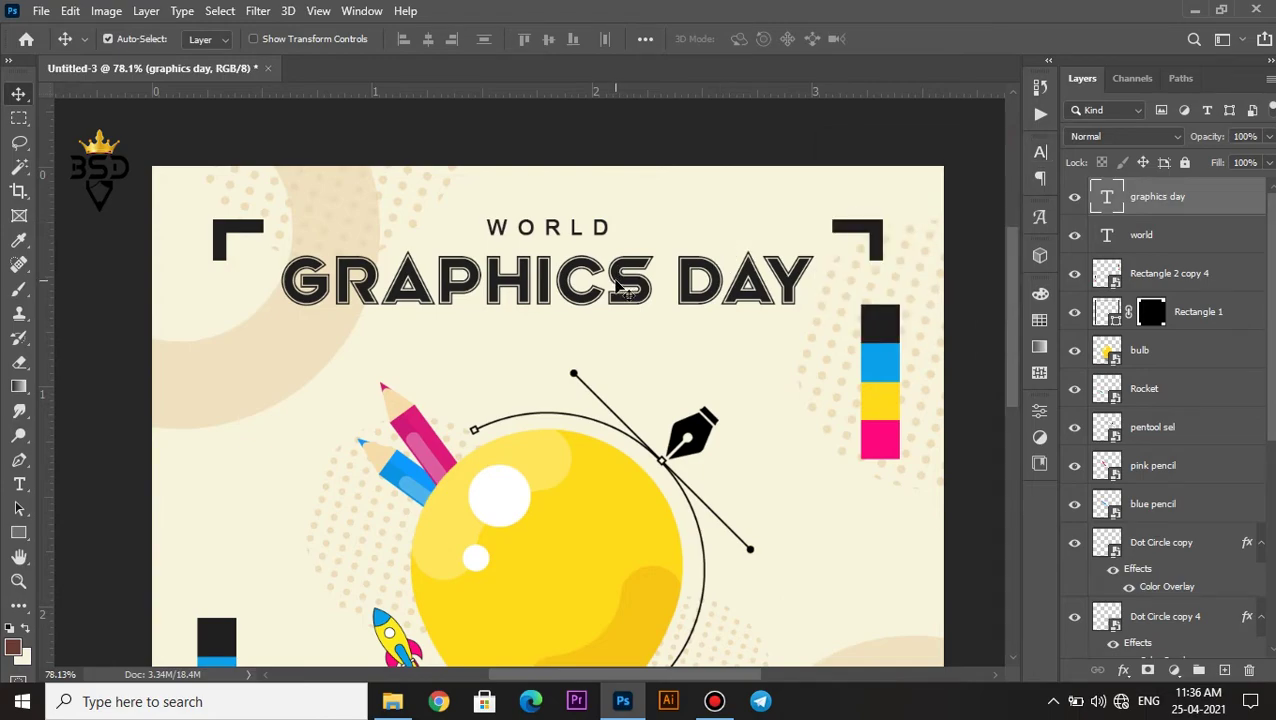
key(ctrl+t)
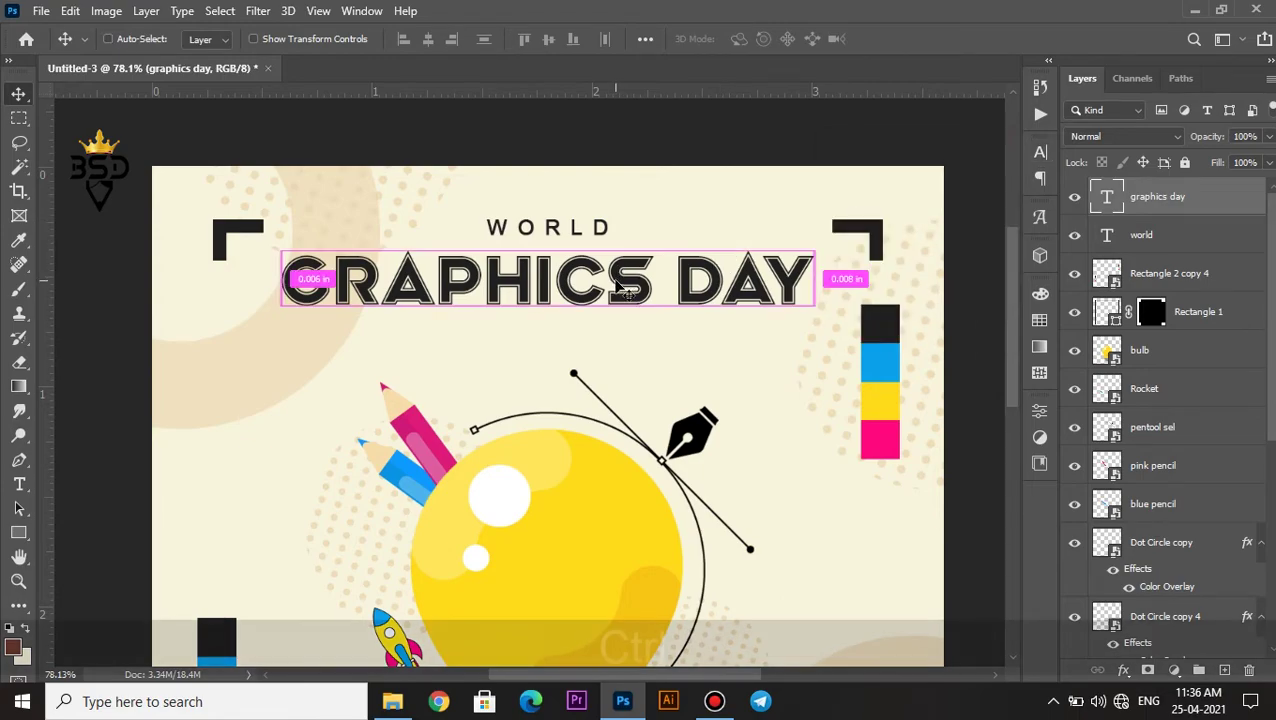
drag(812, 250, 729, 265)
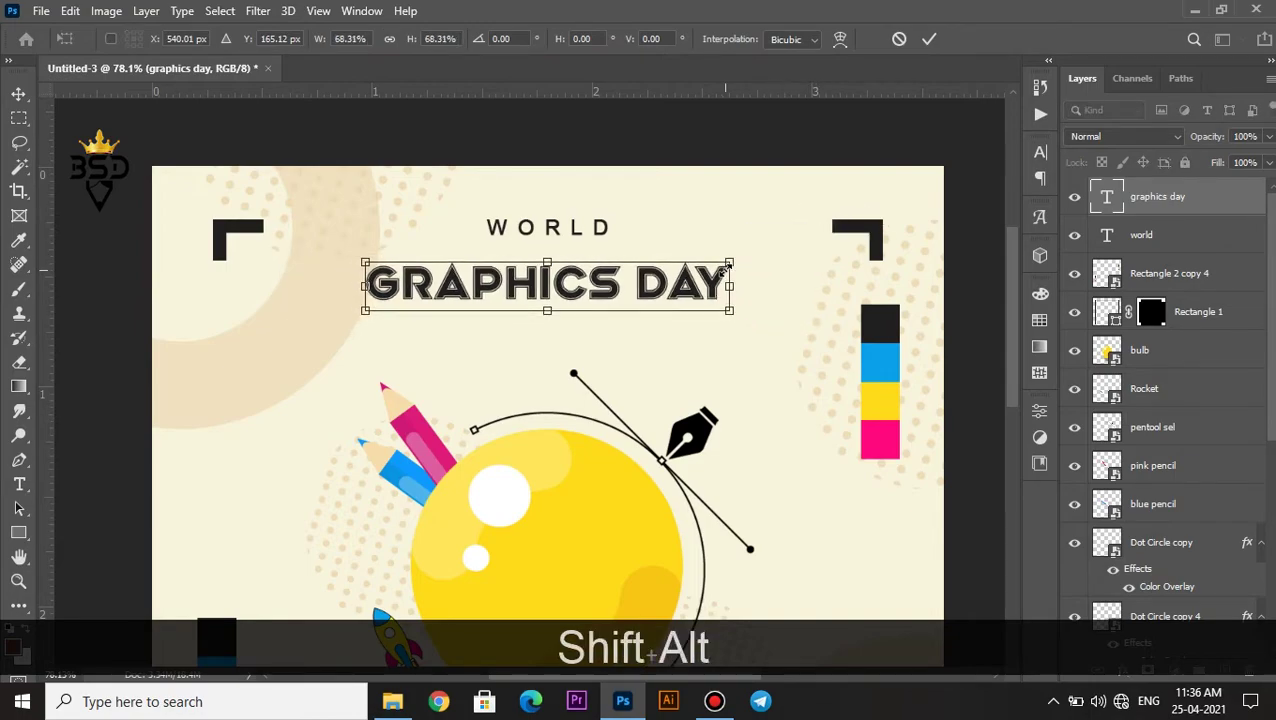
key(Up)
key(Up)
key(Up)
key(Return)
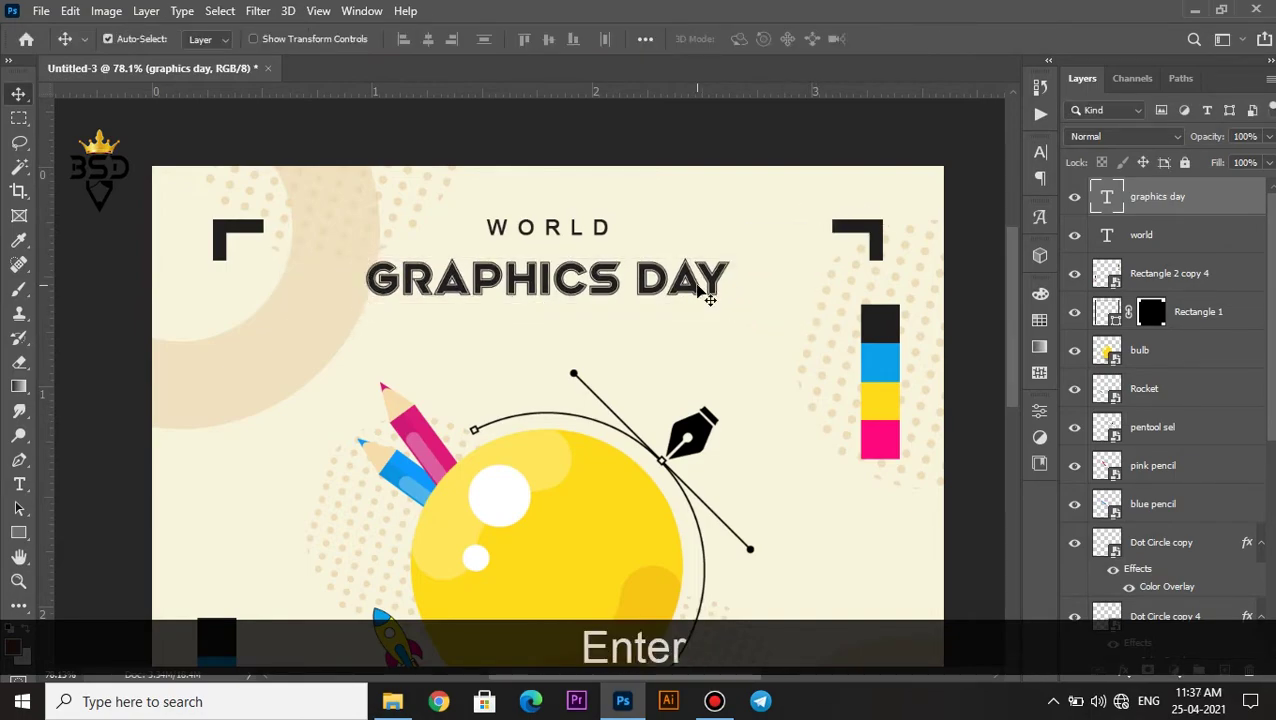
scroll(660, 316, up, 2)
key(Up)
key(Up)
key(Up)
Duplicate GRAPHICS DAY, recolour the lower copy pink #de1879, and offset it slightly down and right behind the dark title.
scroll(513, 262, up, 2)
drag(513, 262, 549, 280)
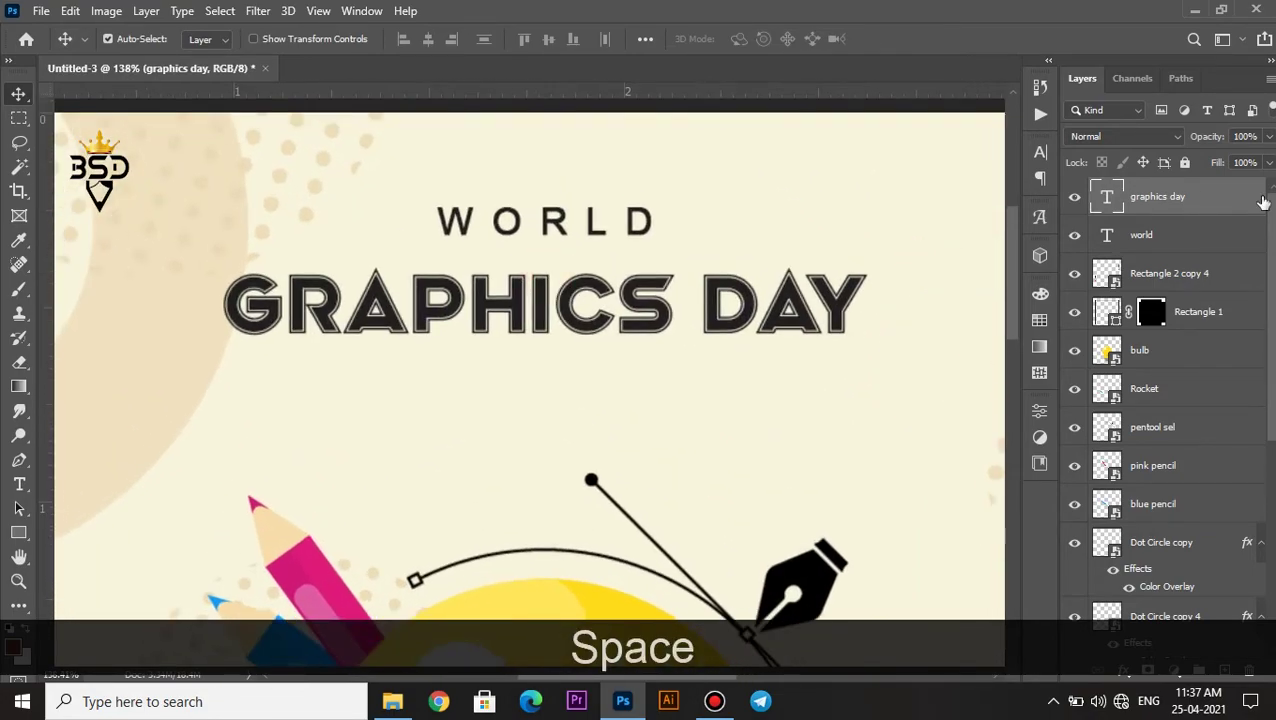
key(ctrl+j)
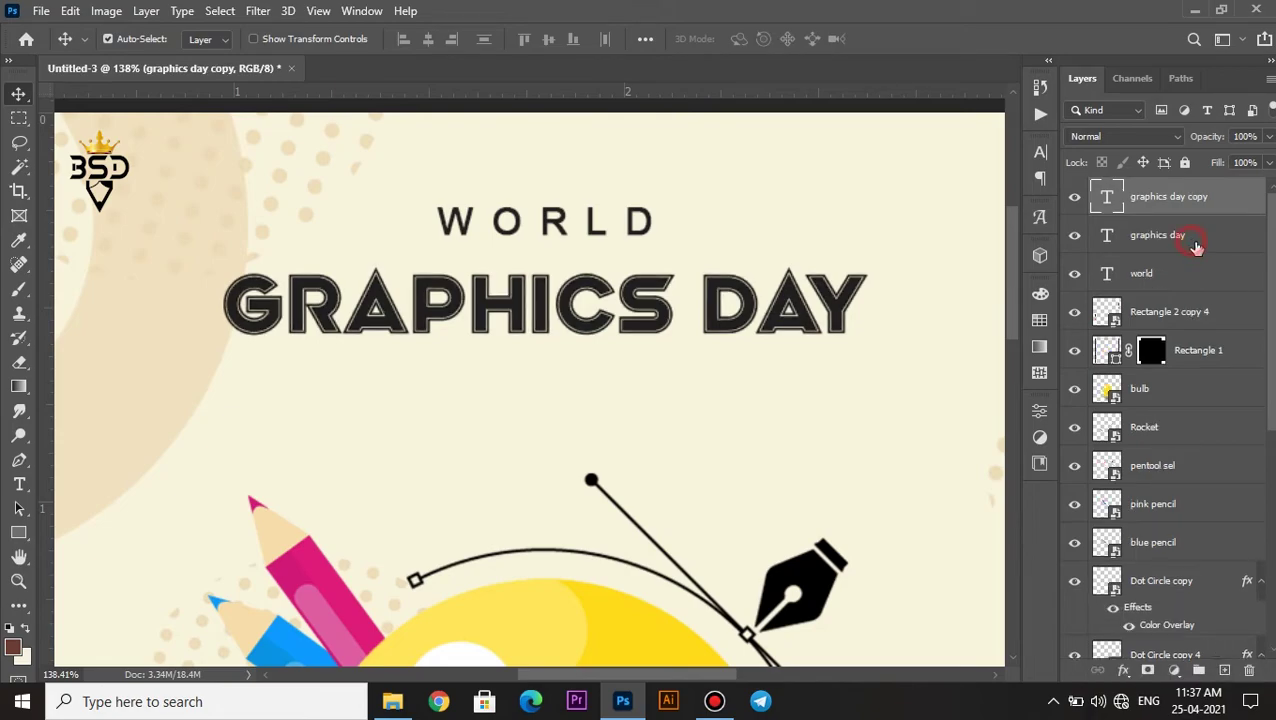
click(1108, 237)
double_click(1108, 235)
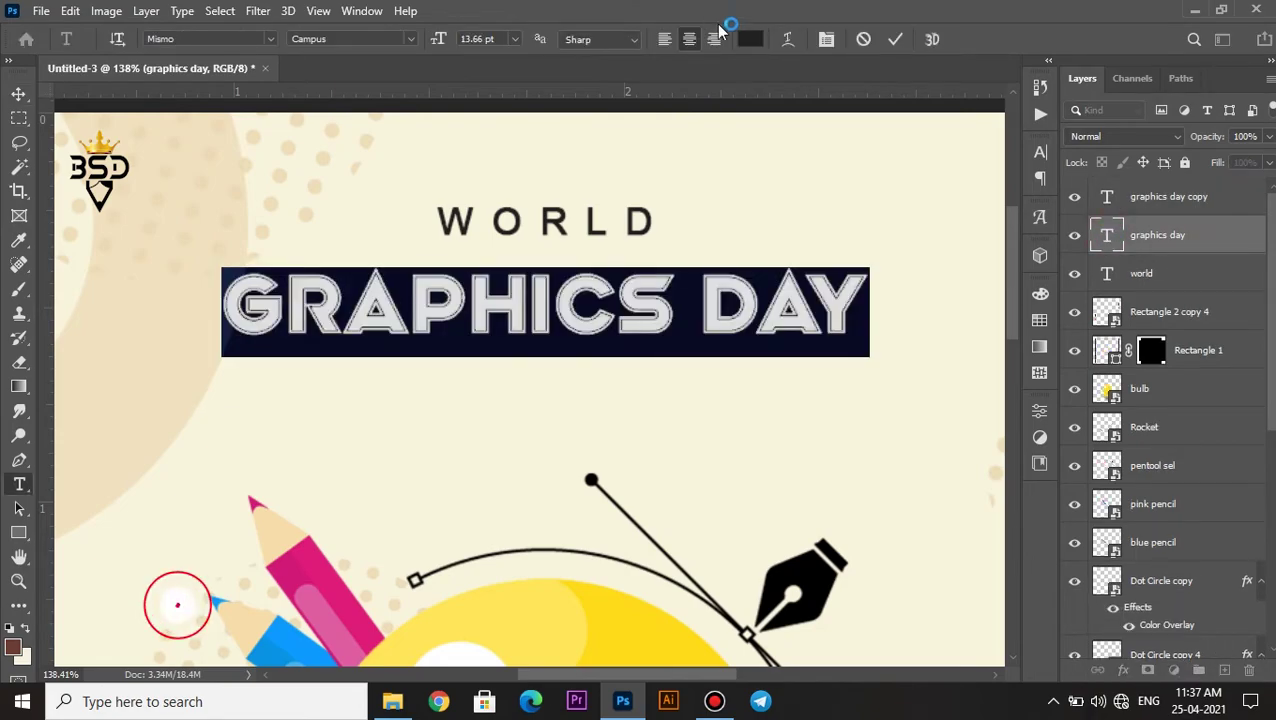
click(750, 39)
text(de1879)
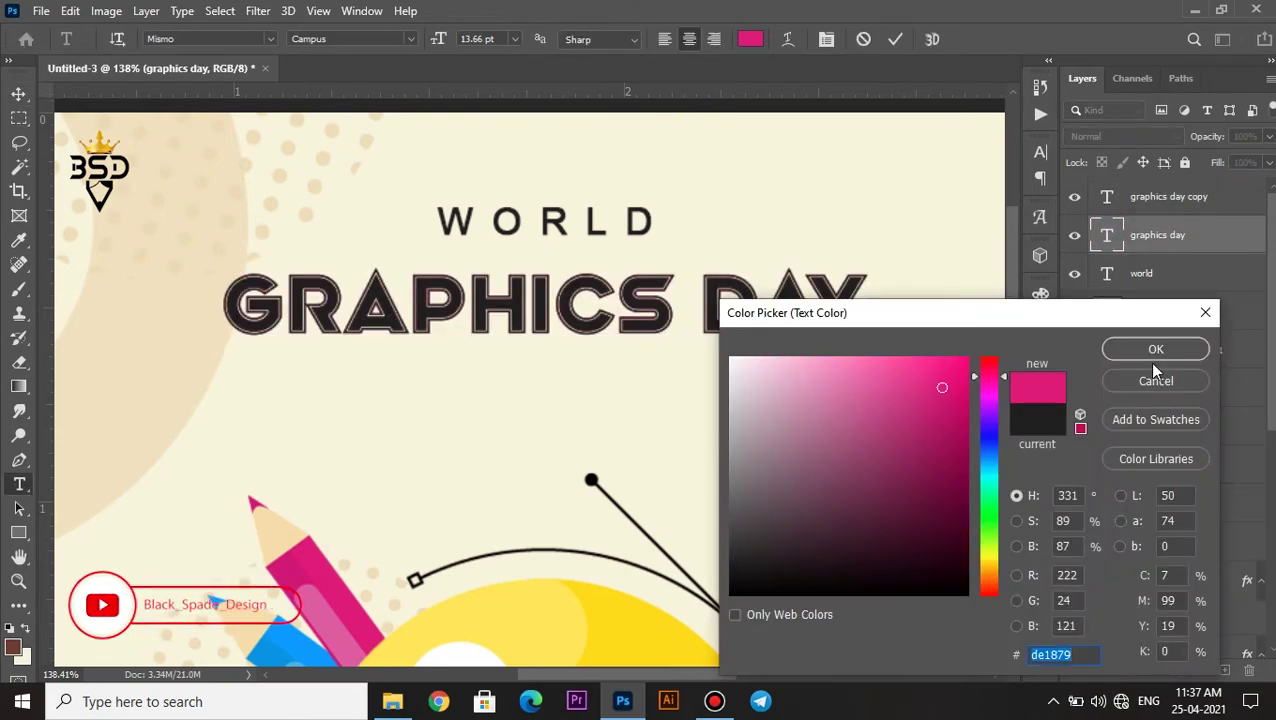
click(1155, 350)
click(895, 39)
key(v)
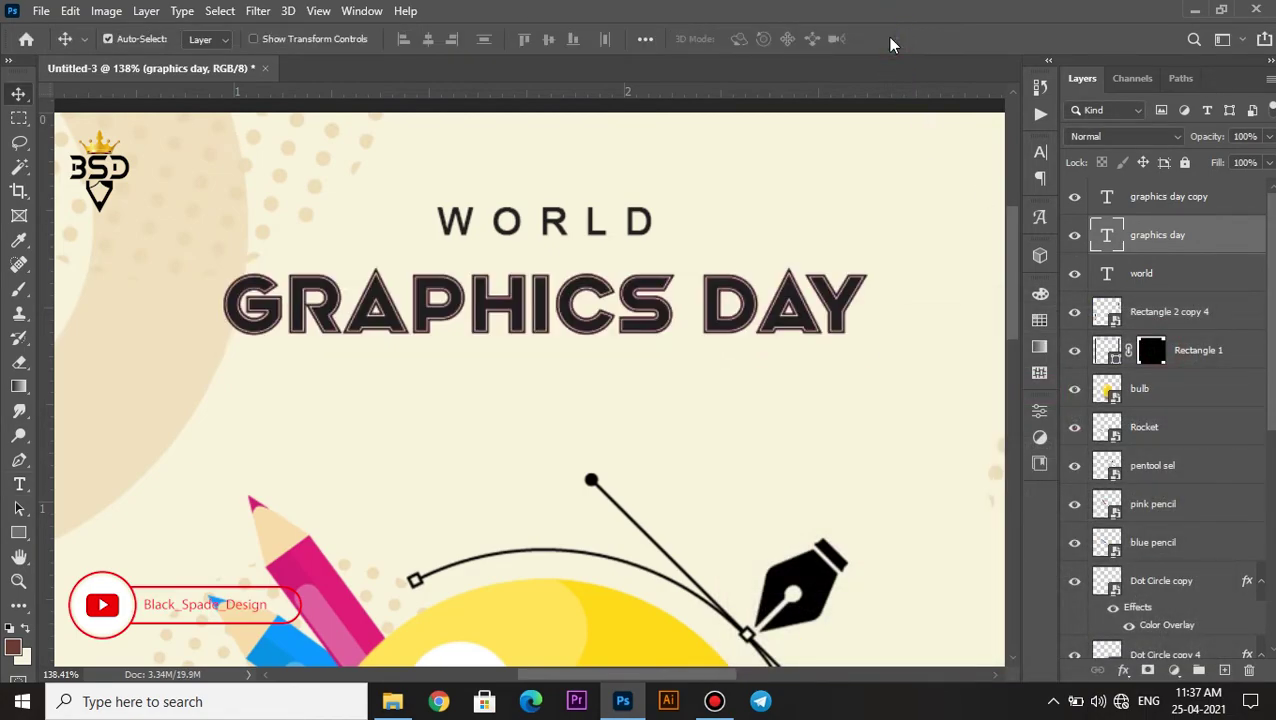
key(Down)
key(Right)
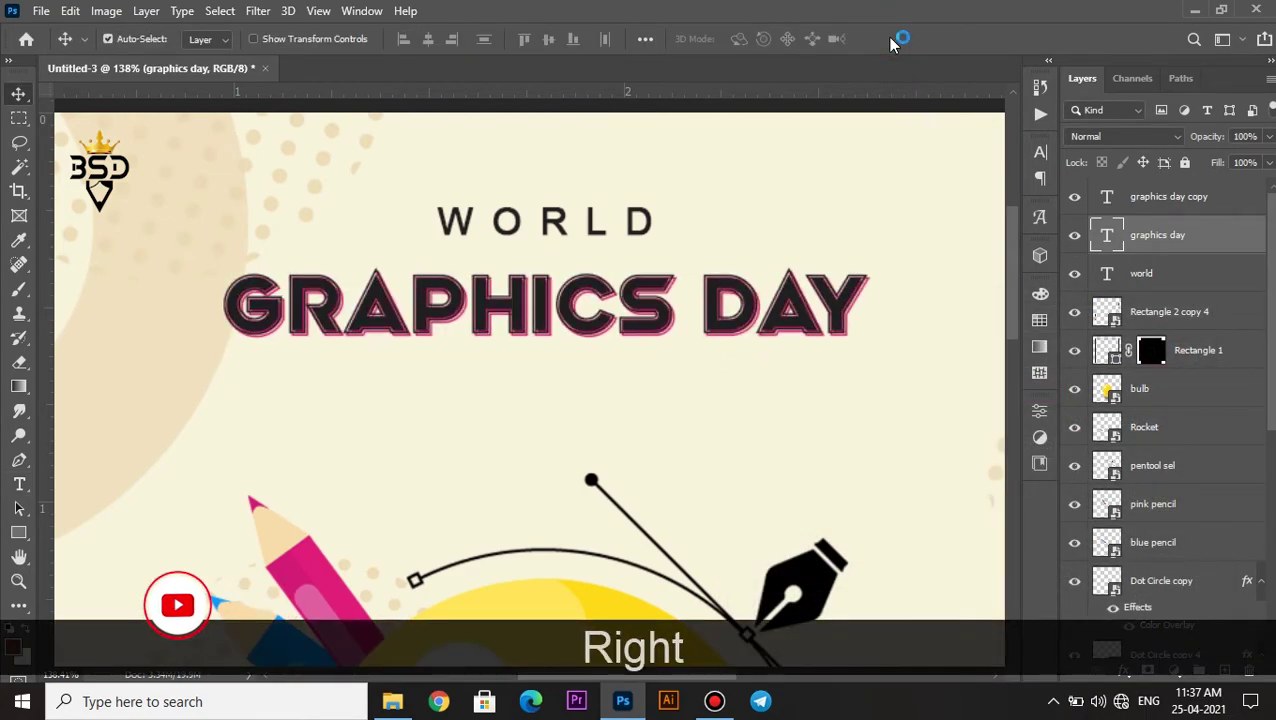
Duplicate the pink GRAPHICS DAY layer and make the lower copy a yellow #ffdb01 shadow offset slightly down and right.
drag(1190, 240, 1224, 669)
click(1158, 276)
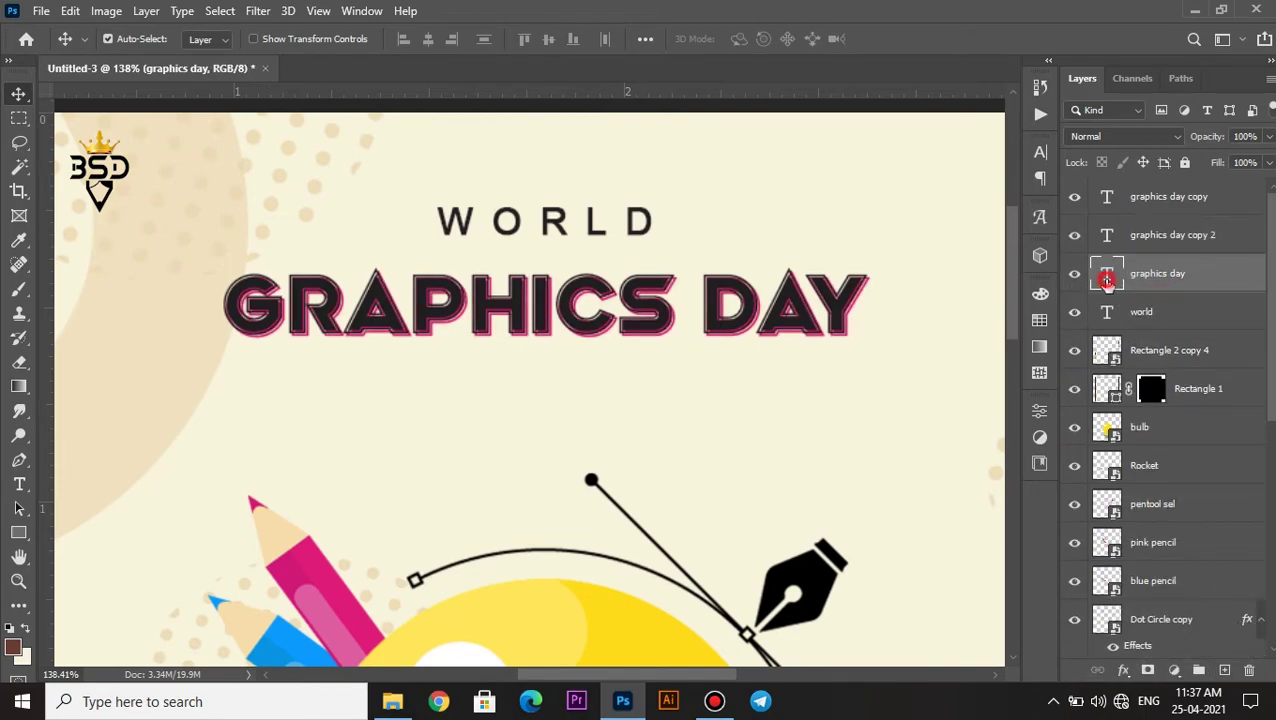
double_click(1107, 273)
key(ctrl+h)
click(750, 39)
click(609, 621)
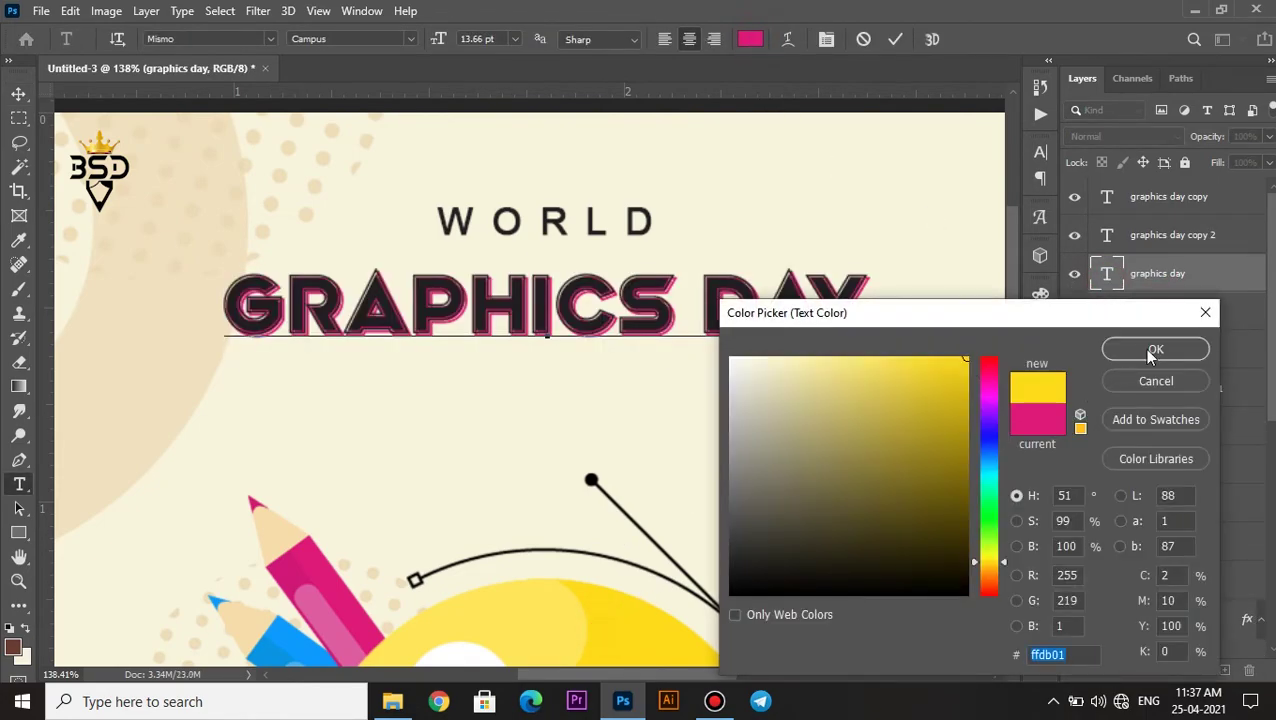
click(1155, 349)
click(900, 40)
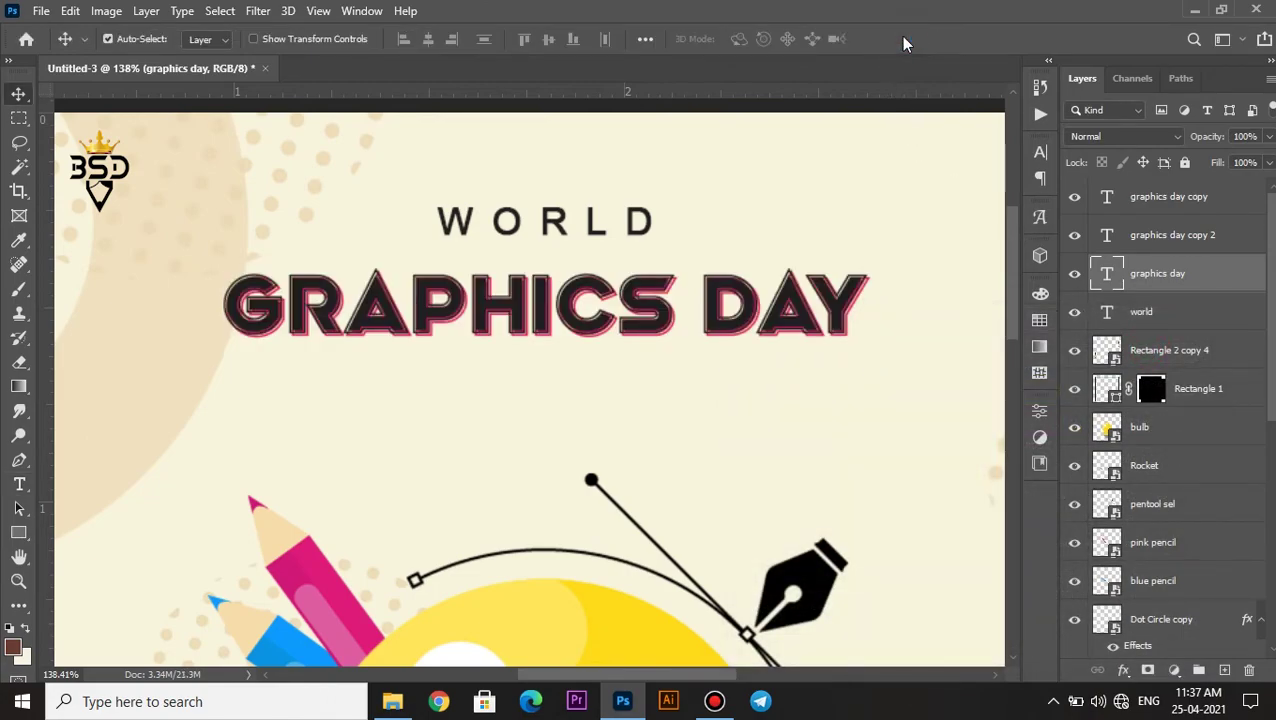
key(Right)
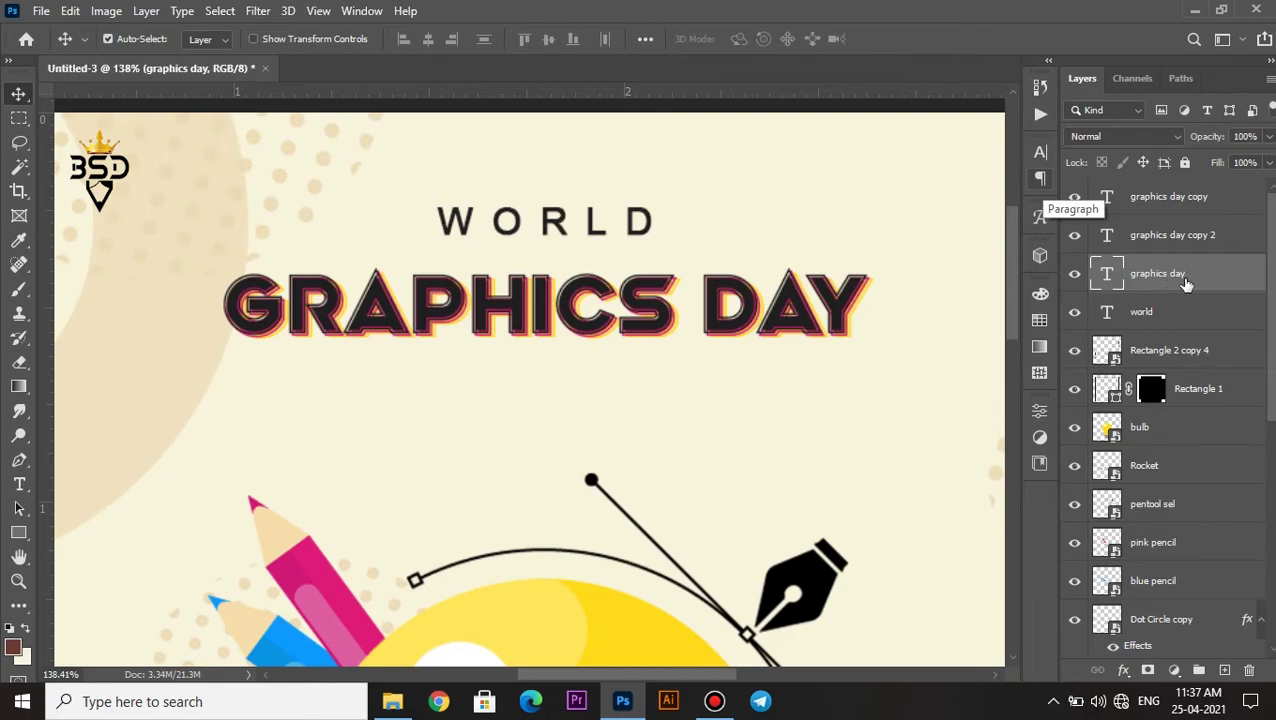
Duplicate the yellow GRAPHICS DAY layer and make the lower copy a blue #0093e5 shadow, offset two nudges down and right.
key(ctrl+j)
click(1103, 315)
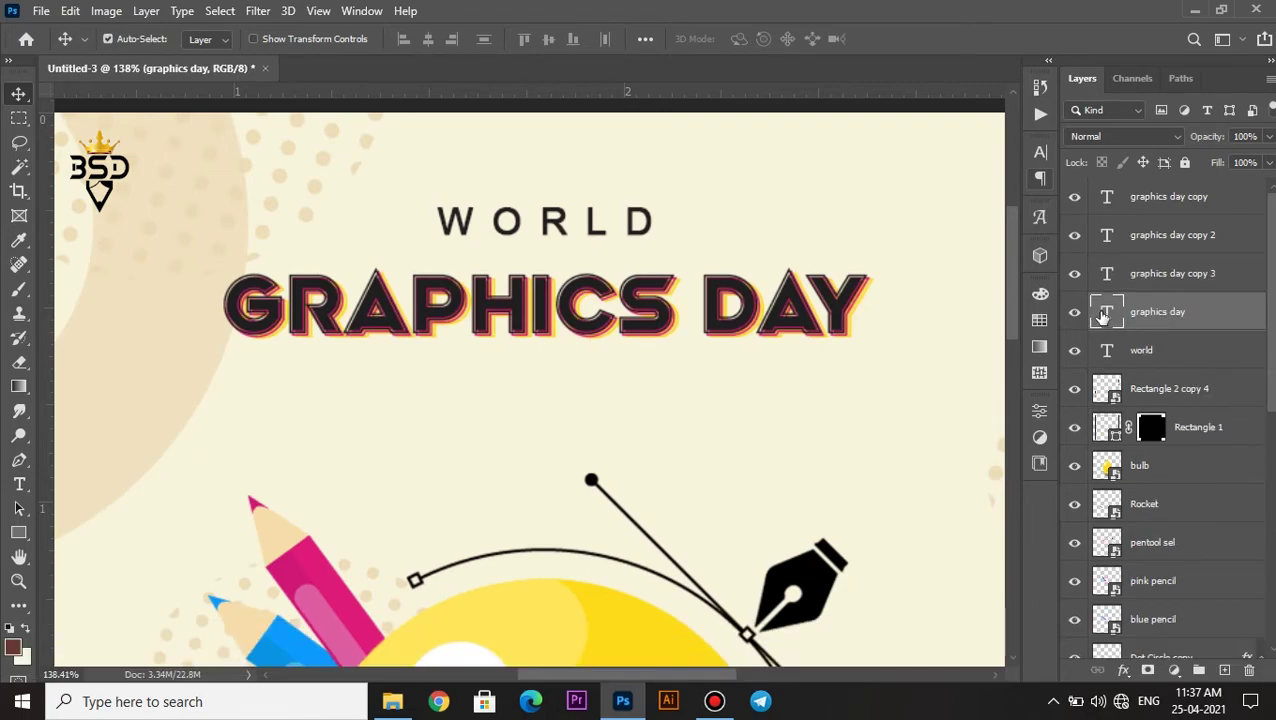
double_click(1108, 314)
click(750, 39)
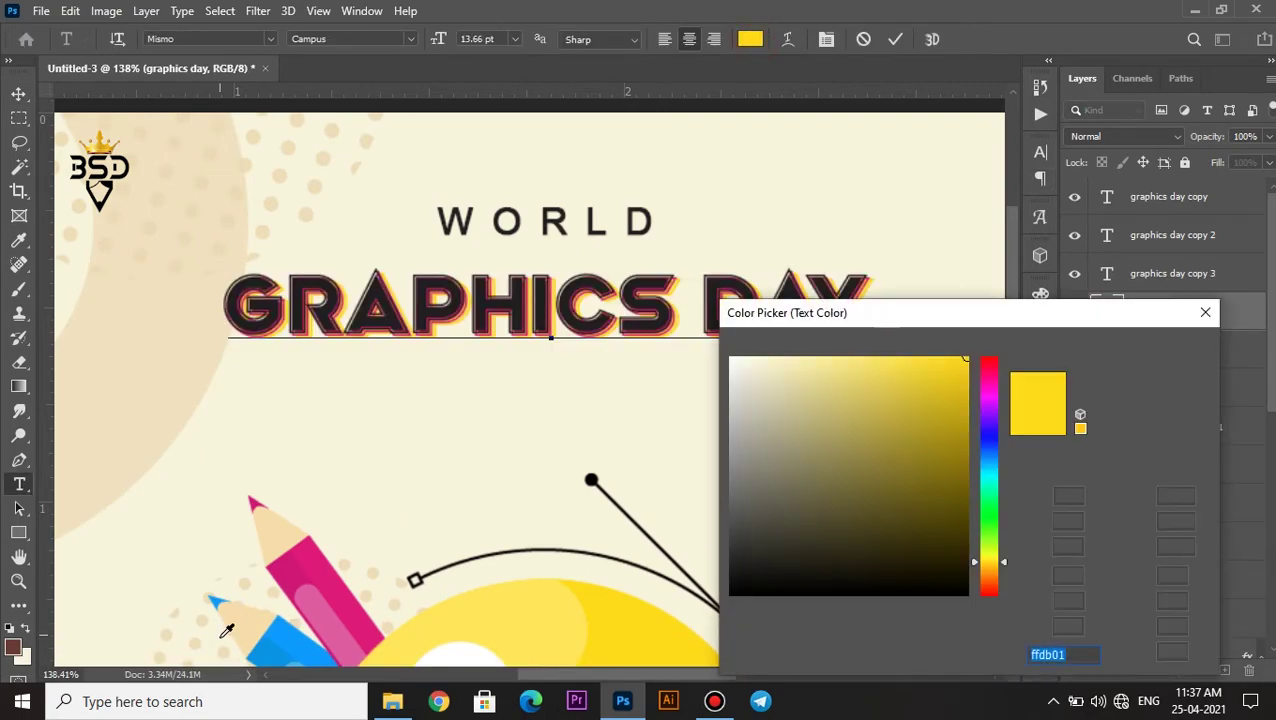
text(0093e5)
click(1128, 350)
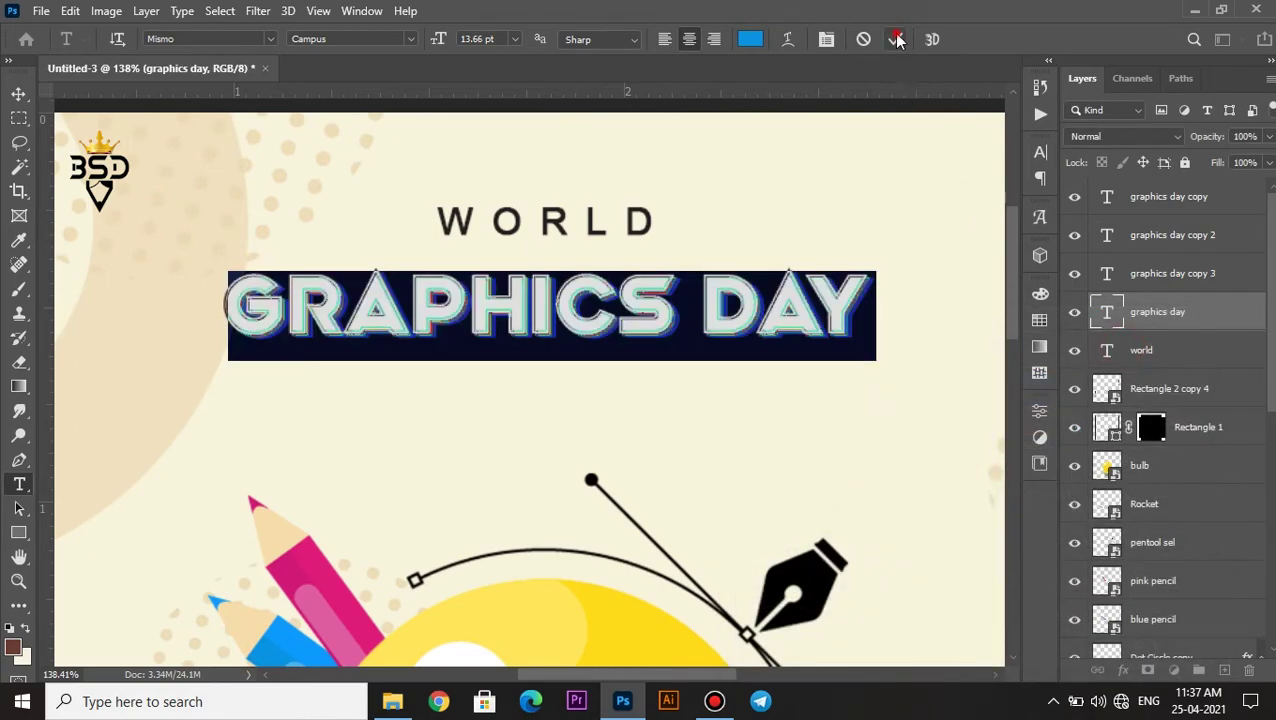
click(895, 39)
key(Down)
key(Down)
key(Right)
key(Right)
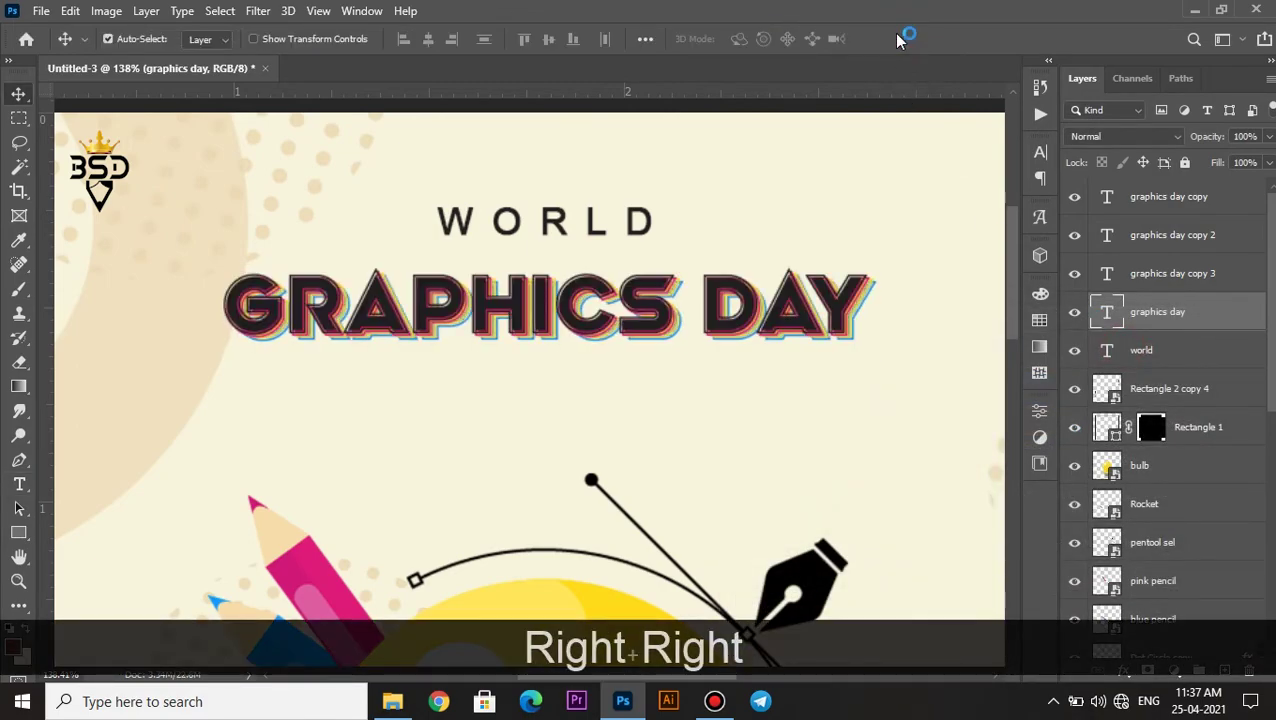
Enlarge all four GRAPHICS DAY layers together slightly and nudge them up closer to WORLD.
scroll(712, 315, down, 4)
scroll(712, 318, up, 1)
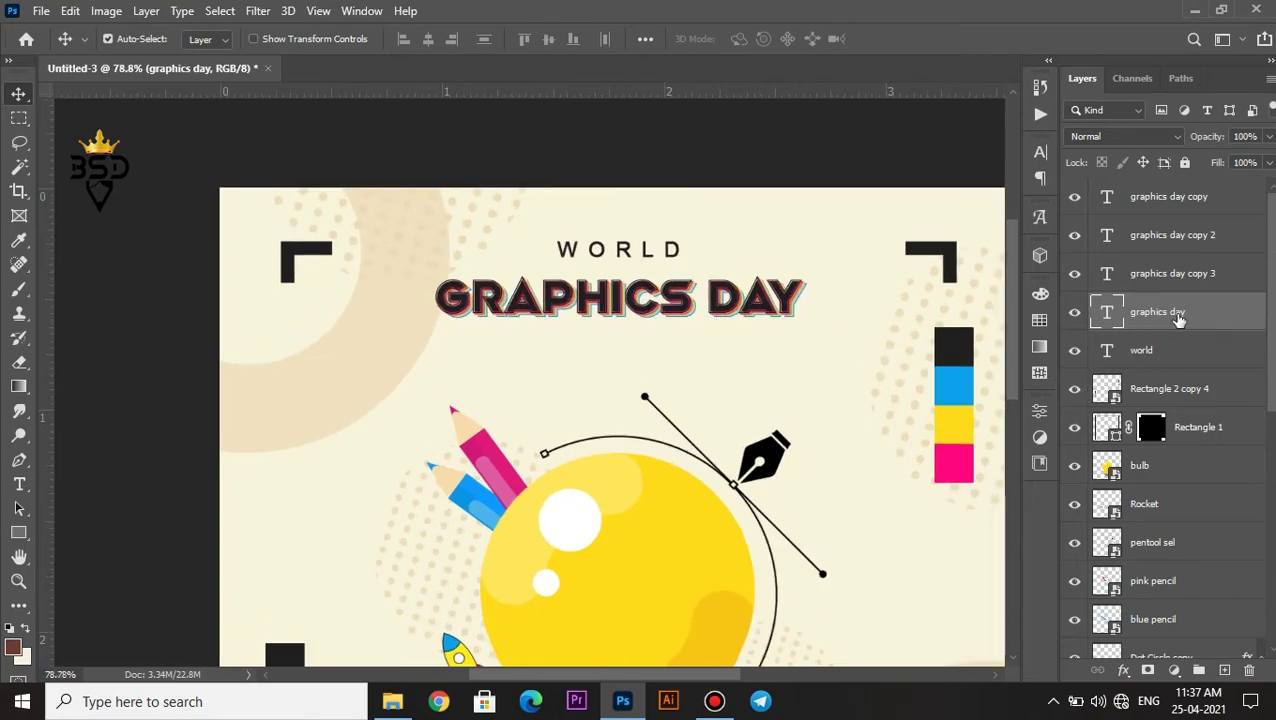
click(1156, 350)
click(1165, 308)
shift+click(1199, 203)
scroll(636, 356, down, 2)
scroll(642, 352, down, 1)
key(ctrl+t)
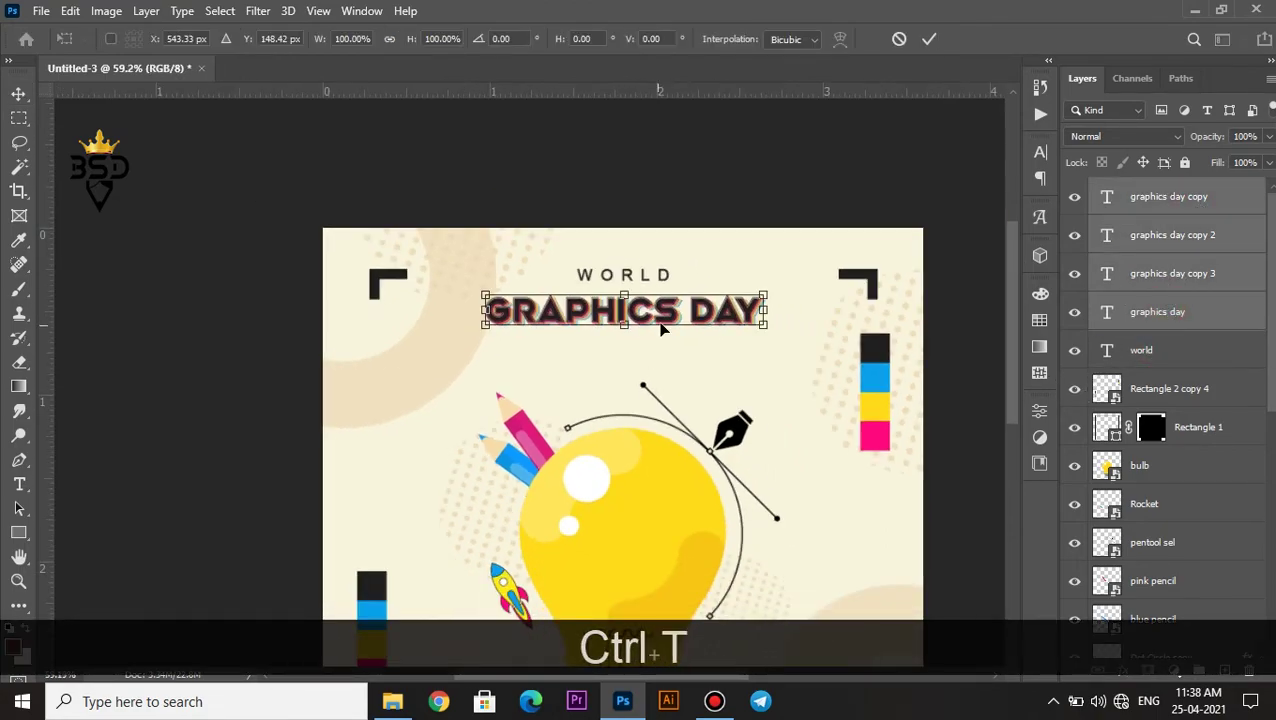
scroll(766, 290, up, 1)
drag(766, 289, 775, 290)
key(Return)
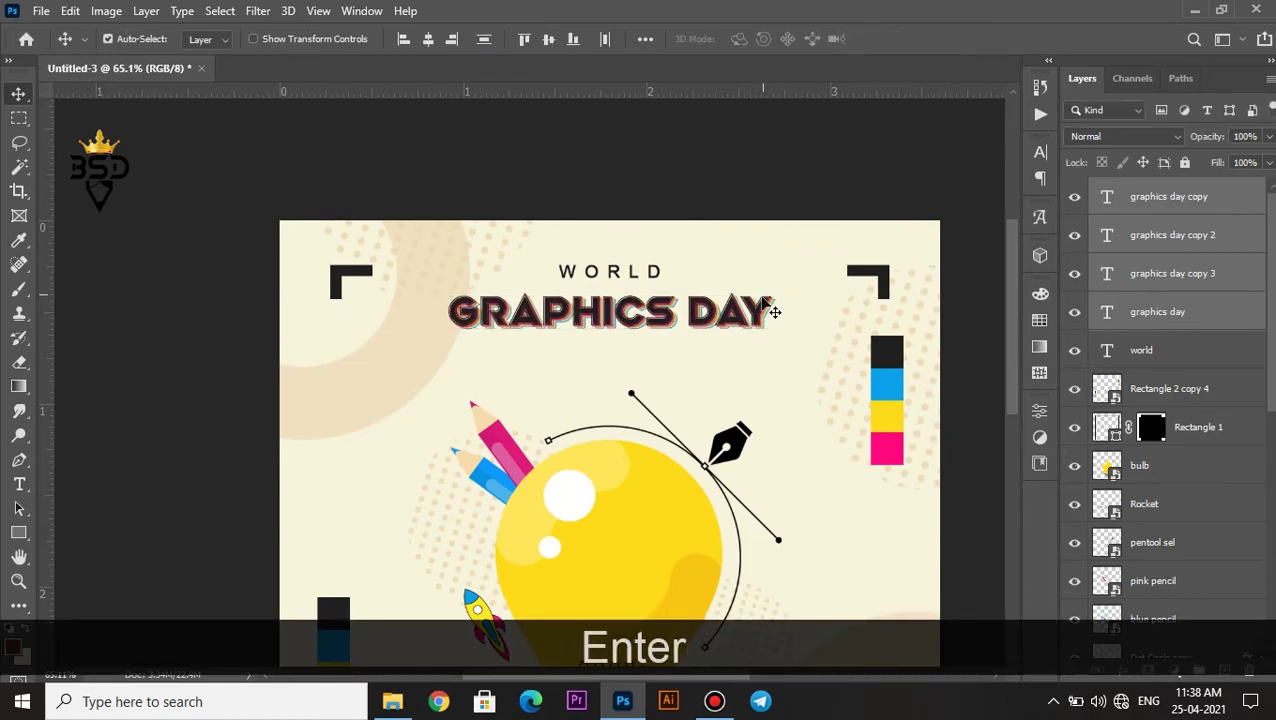
key(Up)
key(Up)
Duplicate the WORLD text and place the copy just below GRAPHICS DAY.
scroll(593, 237, down, 1)
scroll(550, 208, up, 1)
drag(545, 300, 510, 360)
scroll(543, 379, up, 1)
right_click(536, 296)
click(547, 303)
drag(542, 306, 540, 395)
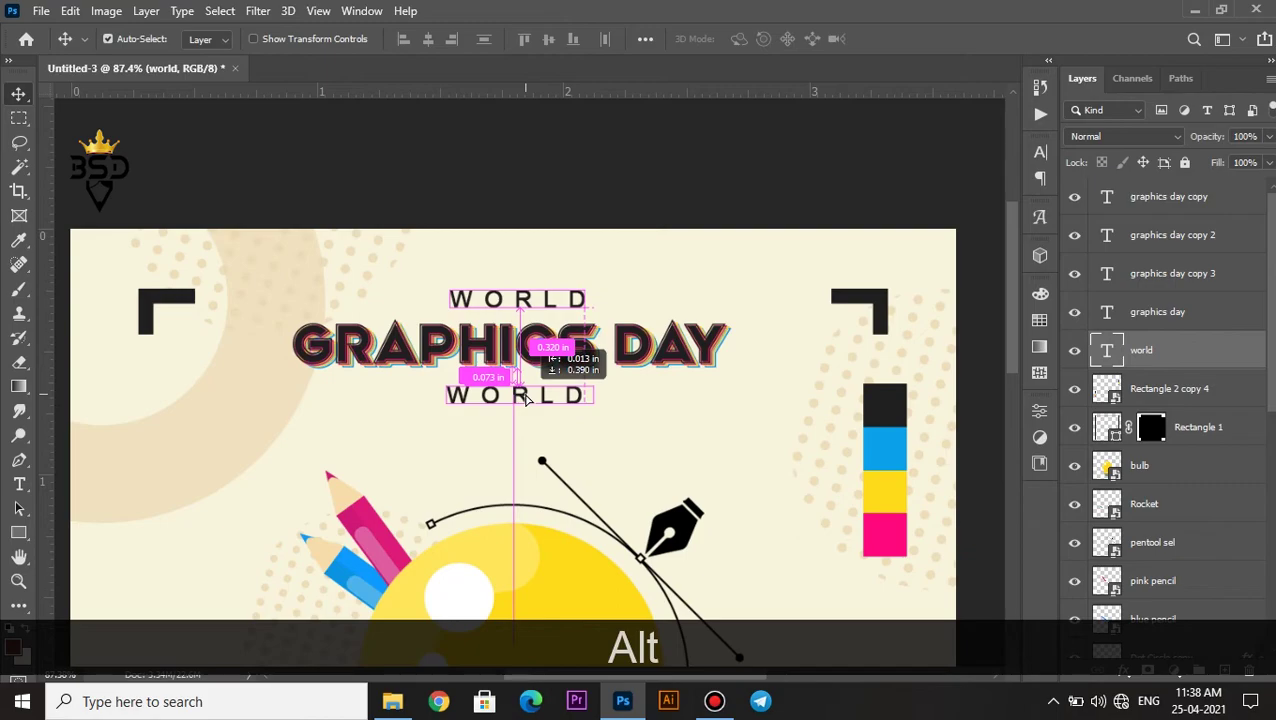
drag(526, 398, 526, 398)
Change the text of the WORLD copy below the title to "APRIL 27".
double_click(1106, 352)
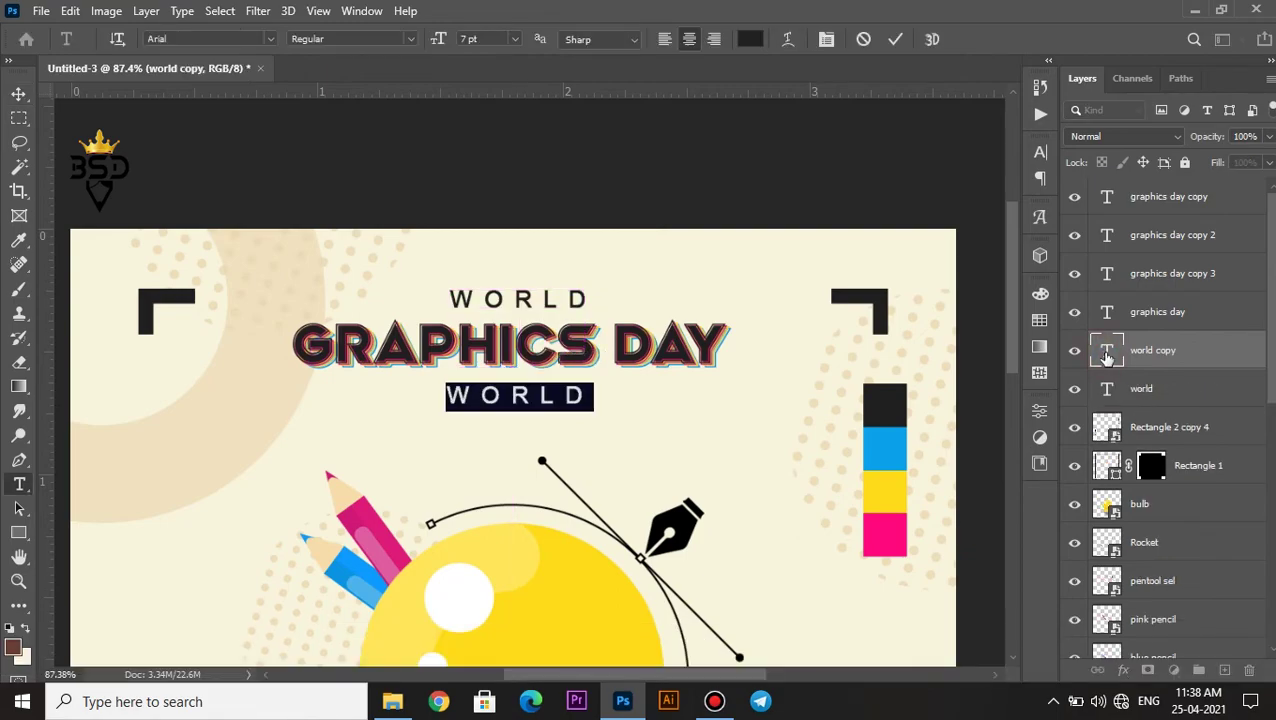
text(APR)
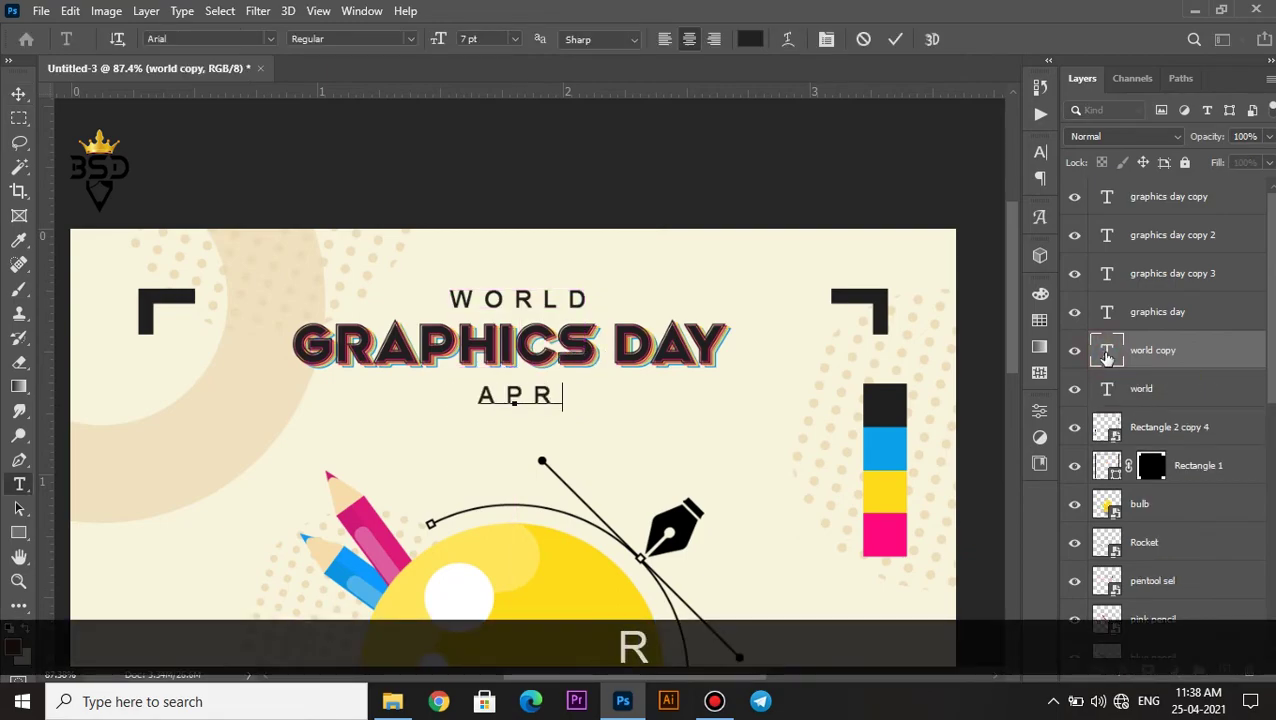
text(IL )
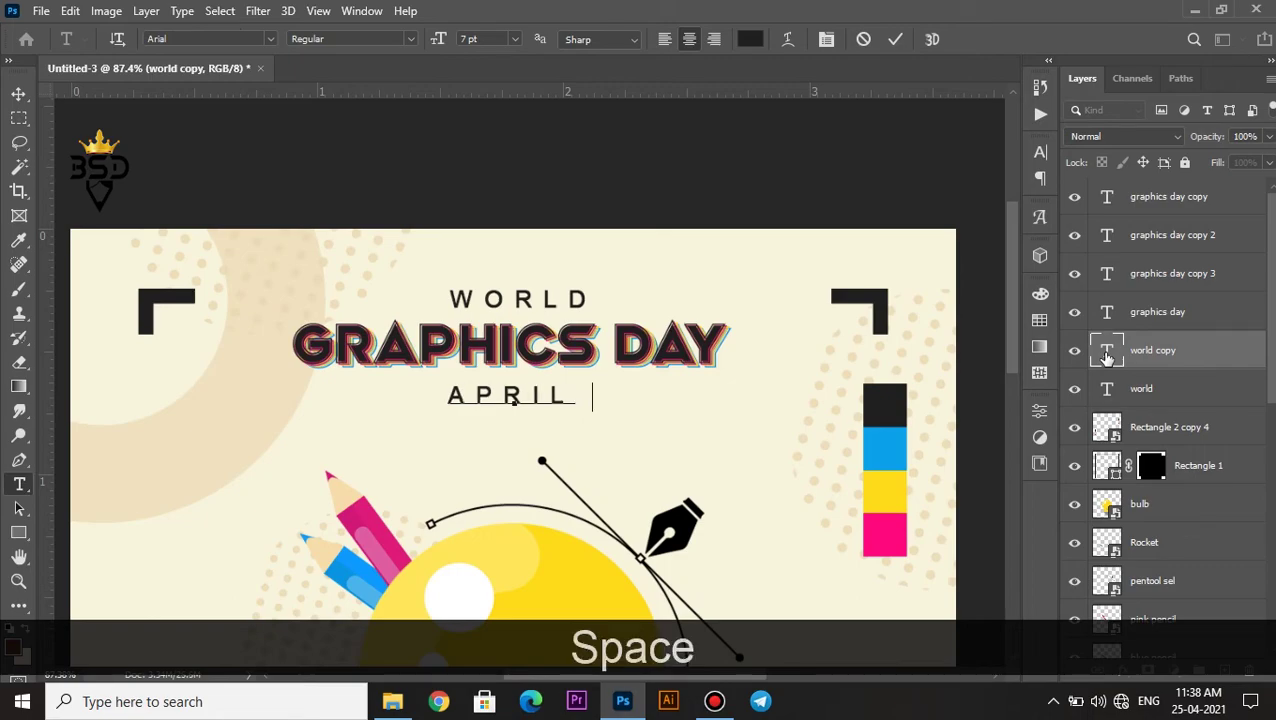
text(27)
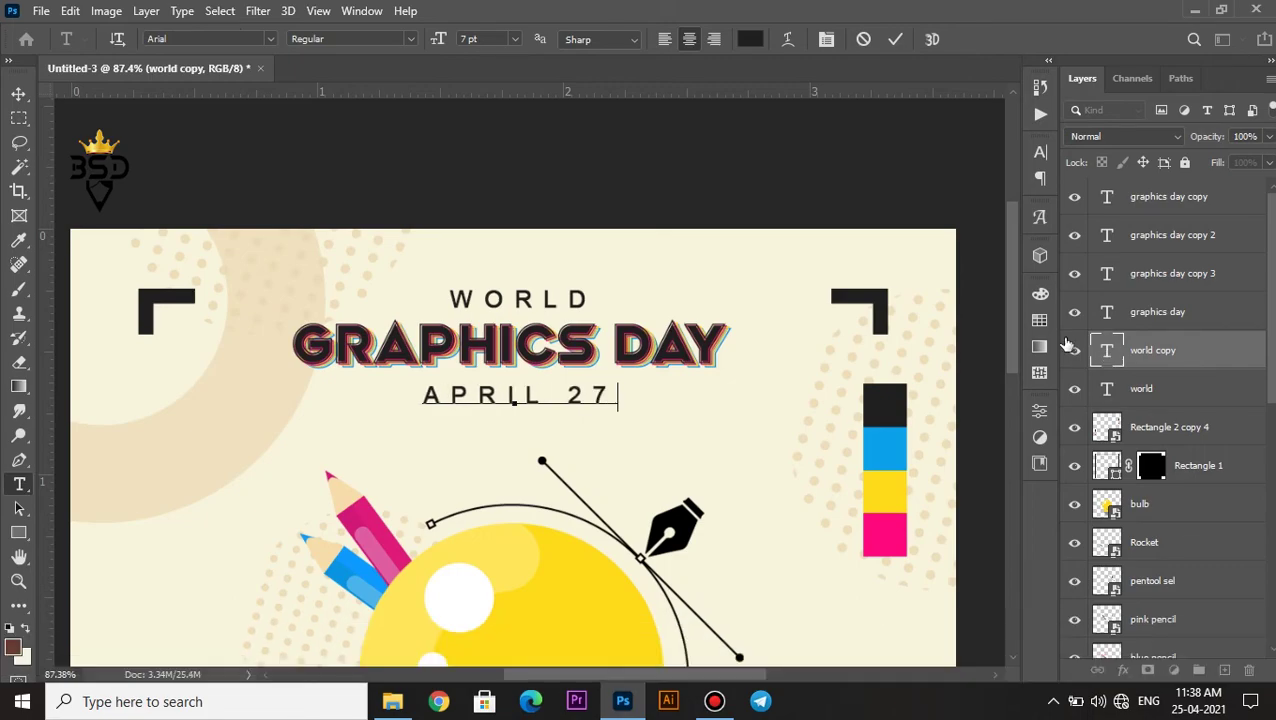
Format APRIL 27 at 5 pt with tracking 580 and nudge it up closer to GRAPHICS DAY.
key(ctrl+a)
click(827, 39)
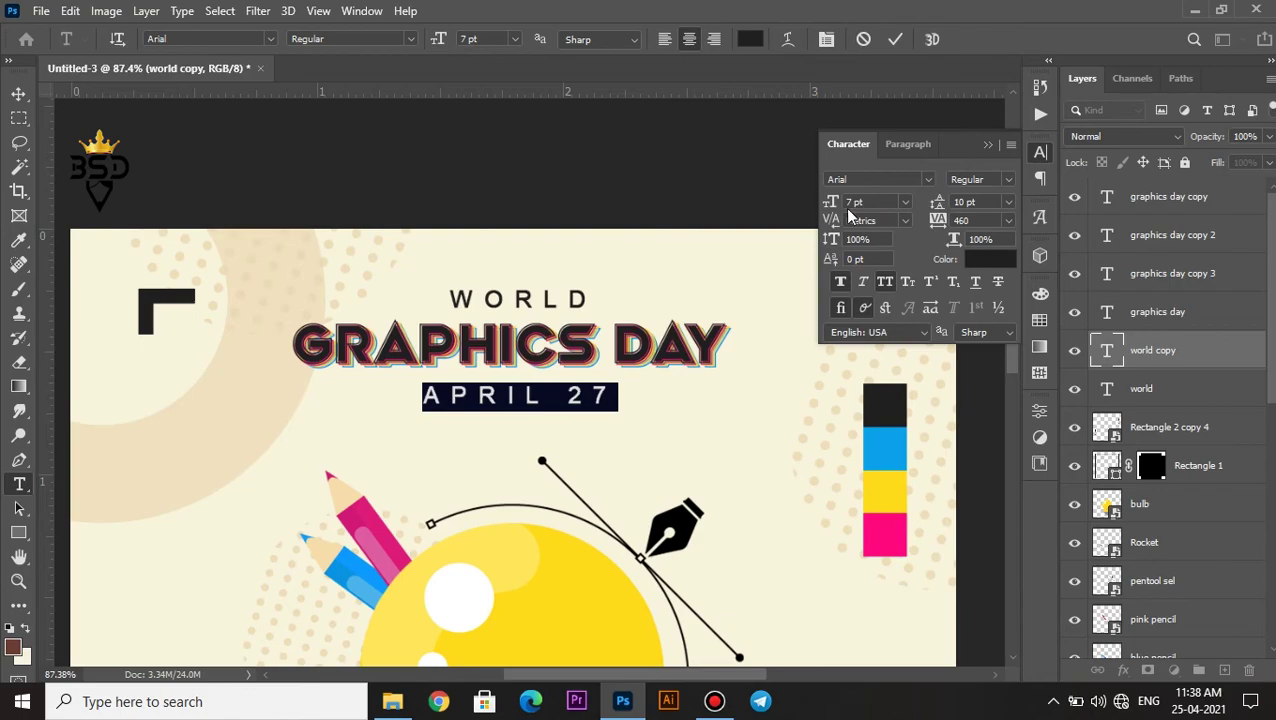
text(5)
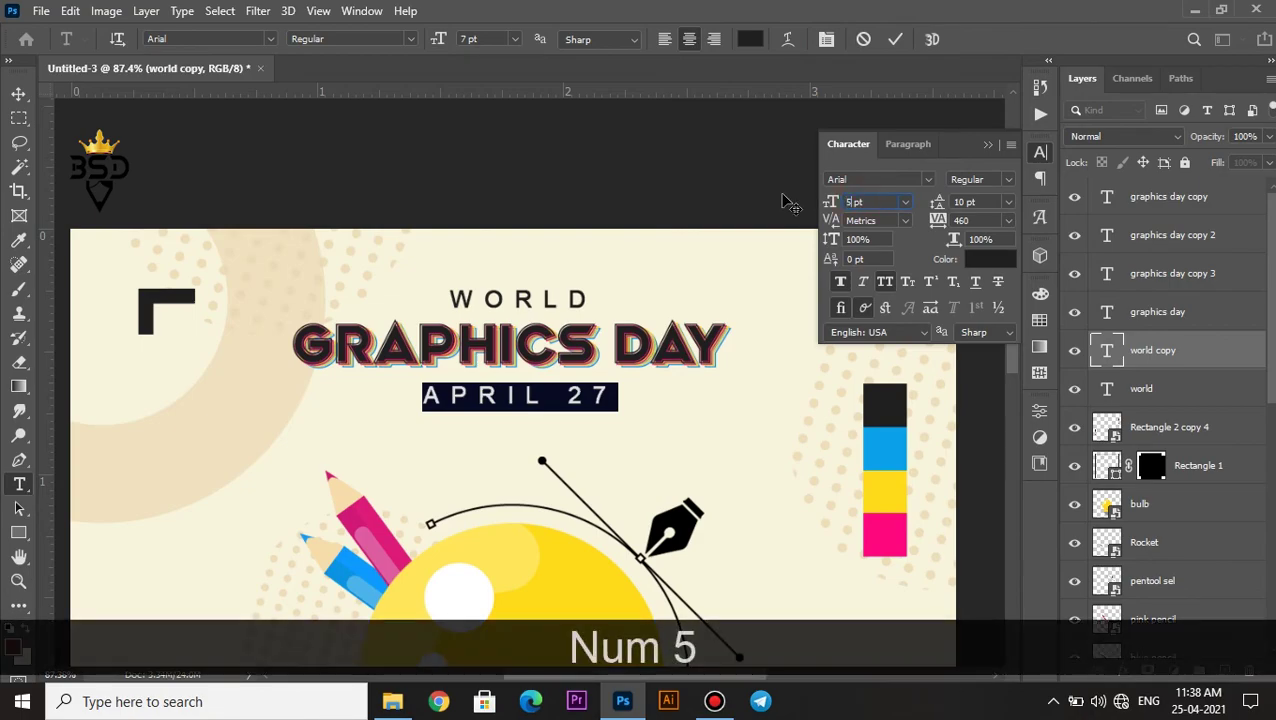
key(Return)
drag(941, 222, 960, 222)
click(895, 39)
key(v)
key(Up)
key(Up)
key(Up)
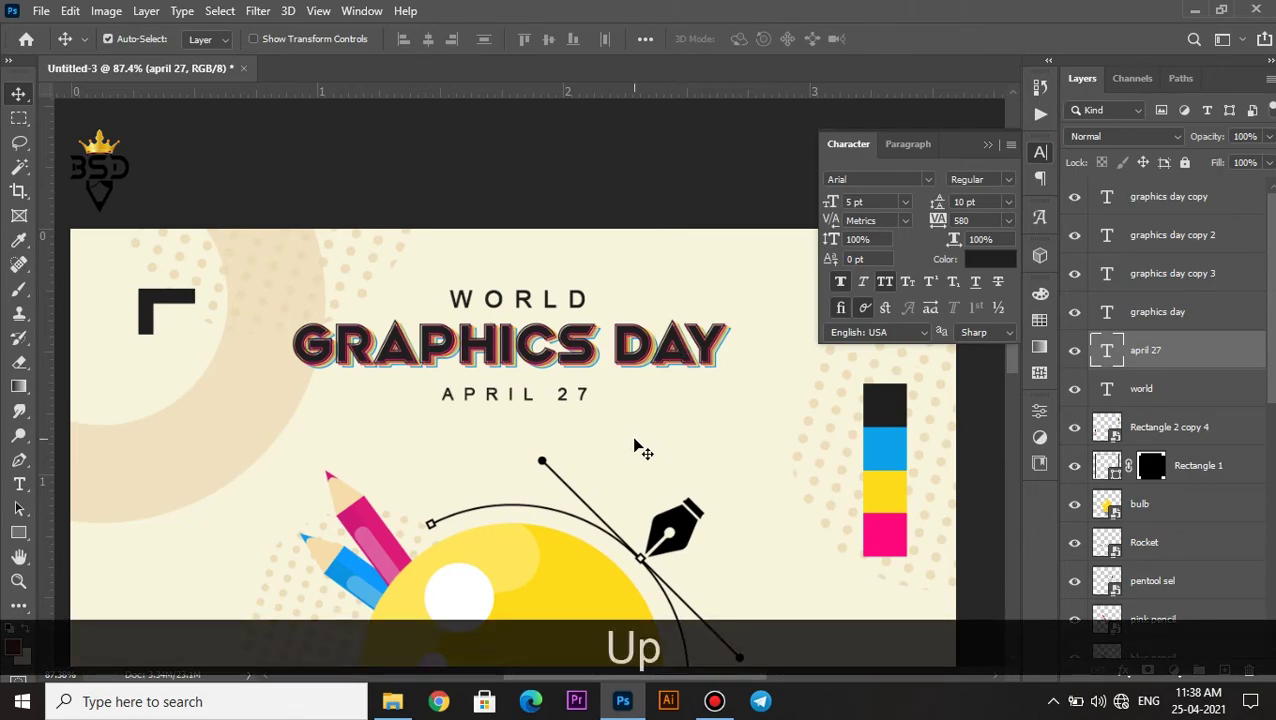
Fit the whole poster in view without the character settings and examine the overall layout.
scroll(443, 362, down, 10)
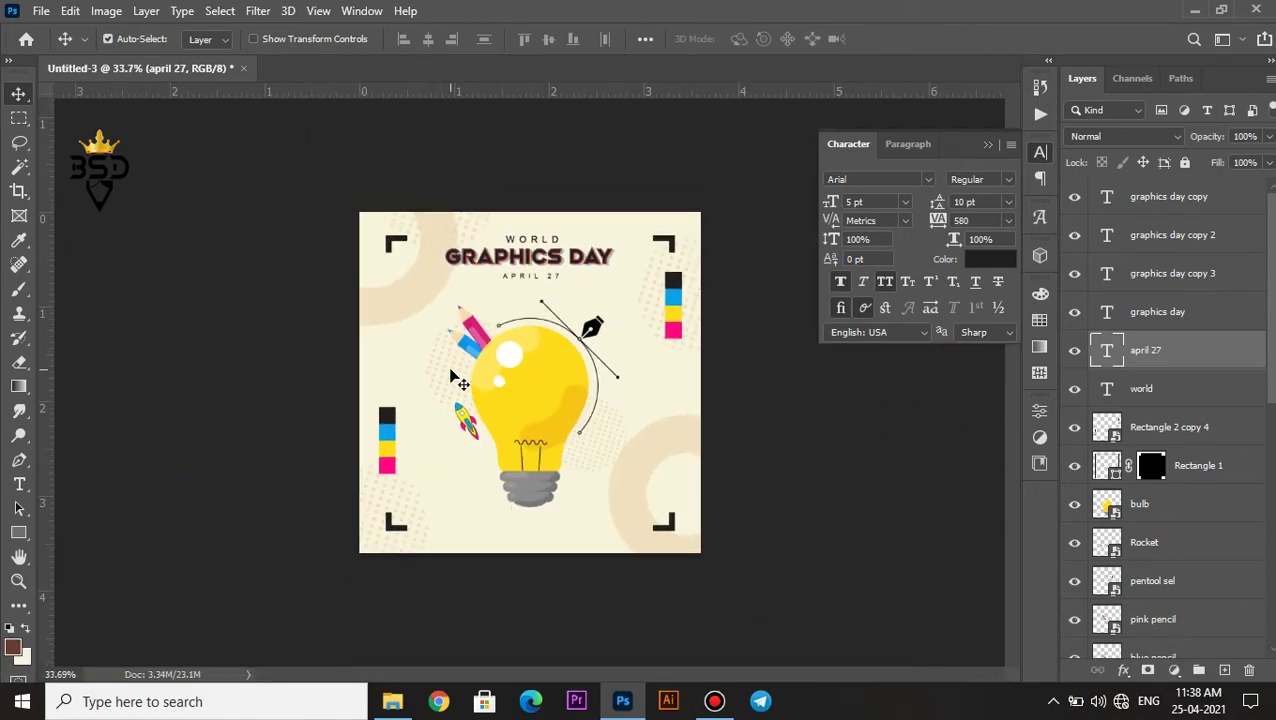
scroll(520, 375, up, 1)
scroll(538, 316, up, 2)
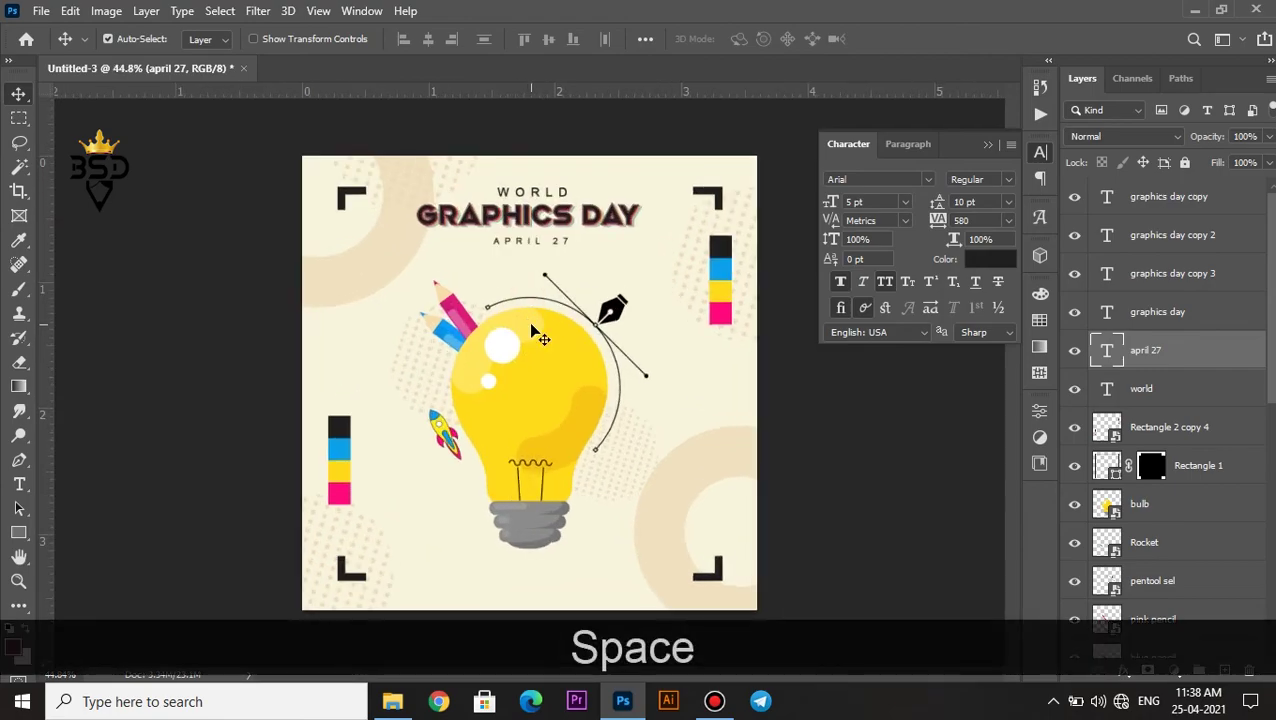
key(z)
right_click(534, 323)
click(567, 328)
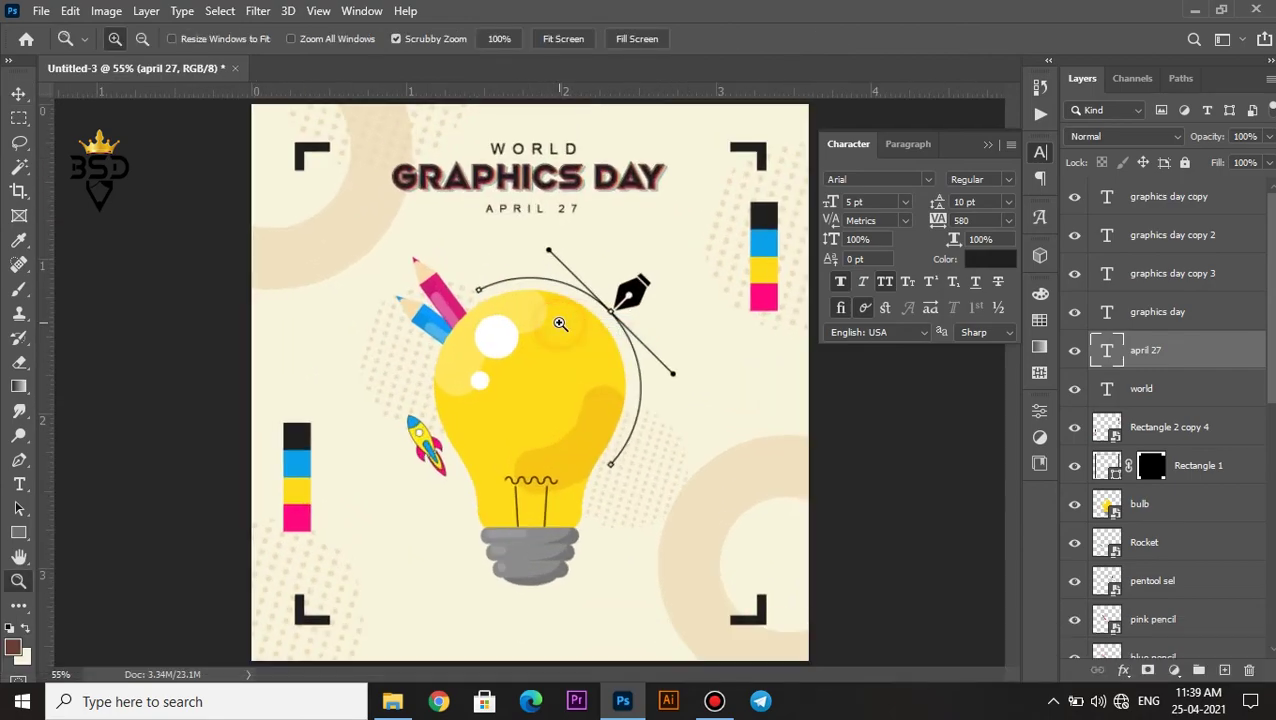
key(v)
click(987, 144)
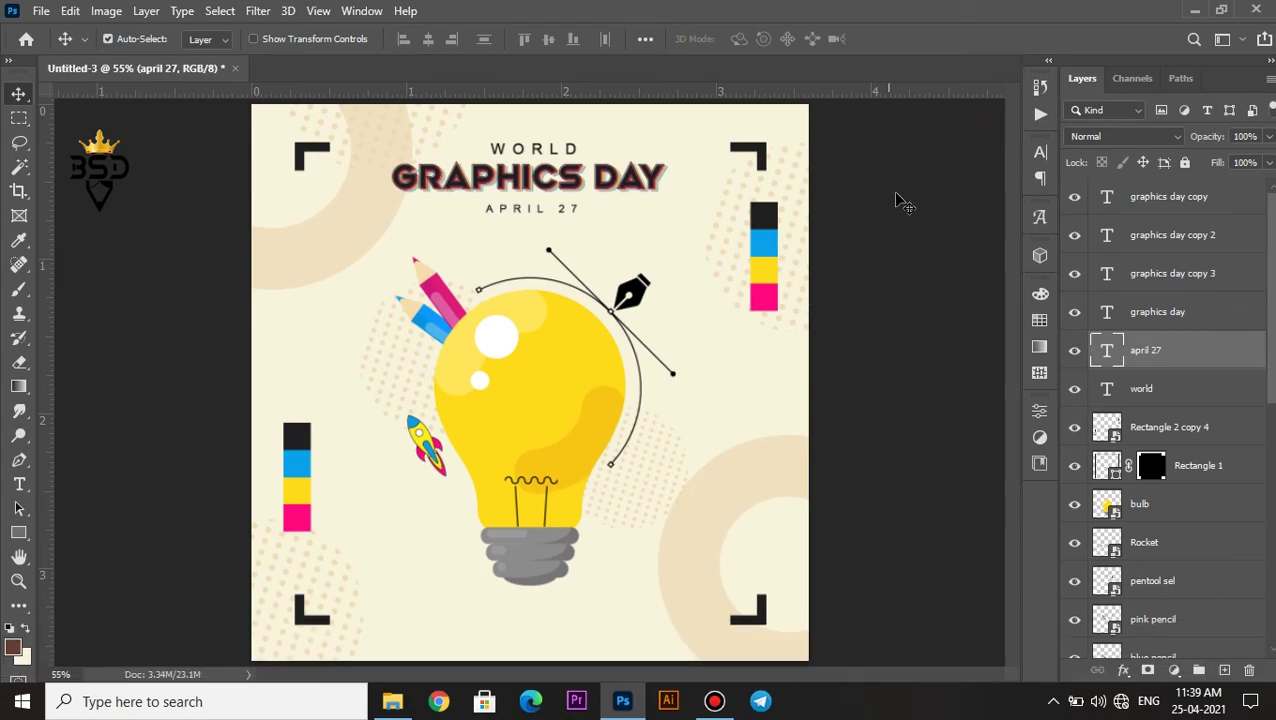